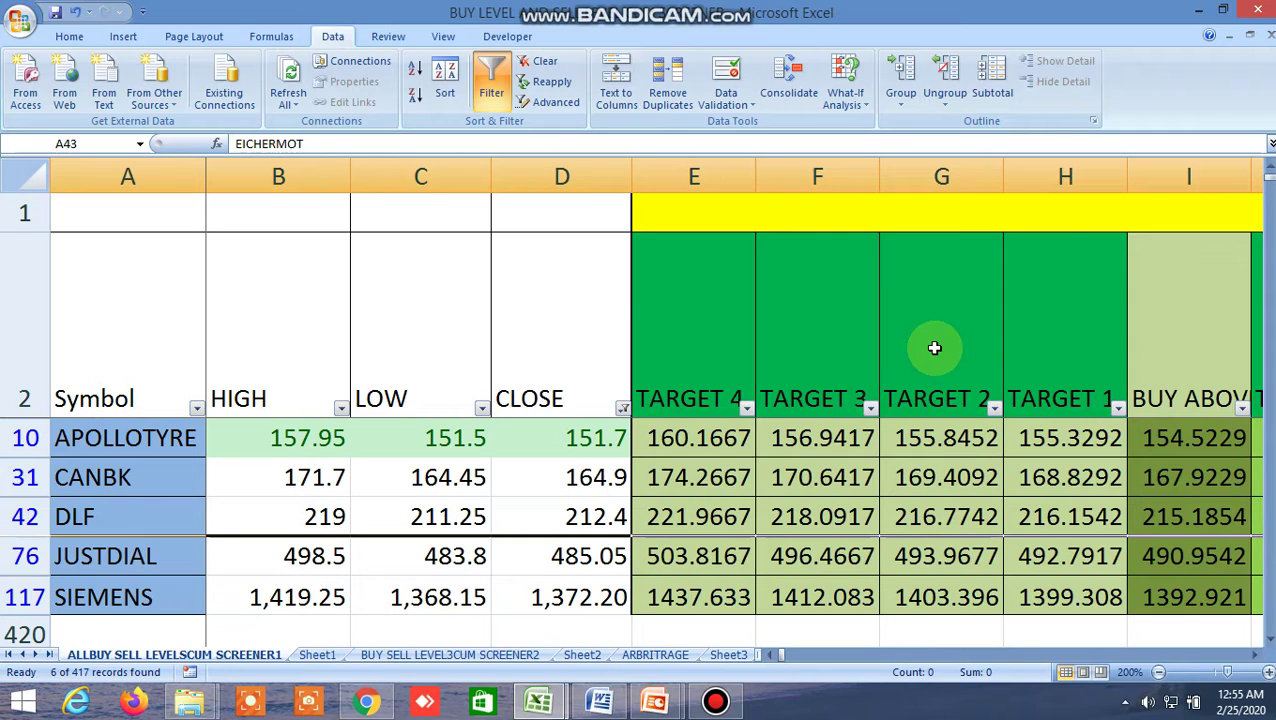
- Examine the buy side of the BUY LEVEL AND SELL LEVELS 1 section: the BUY ABOVE column and its target columns
{"action": "left_click", "coordinate": [1177, 353]}
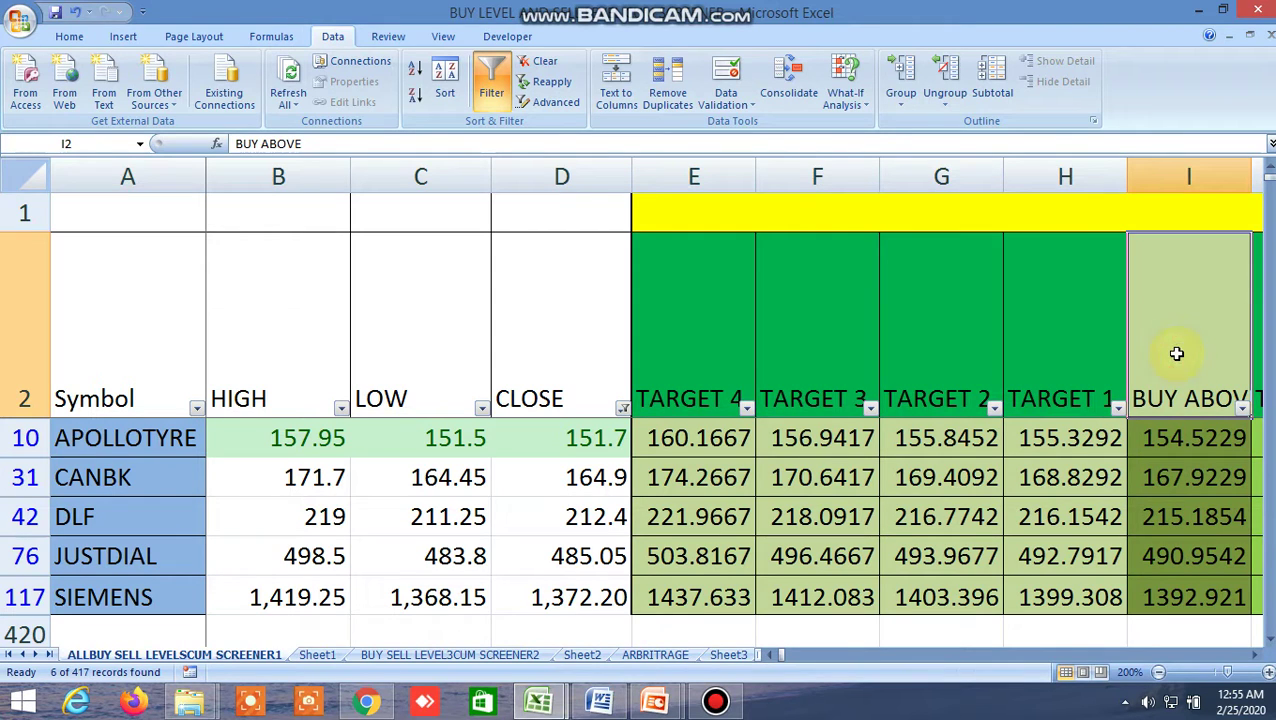
{"action": "left_click", "coordinate": [1257, 656]}
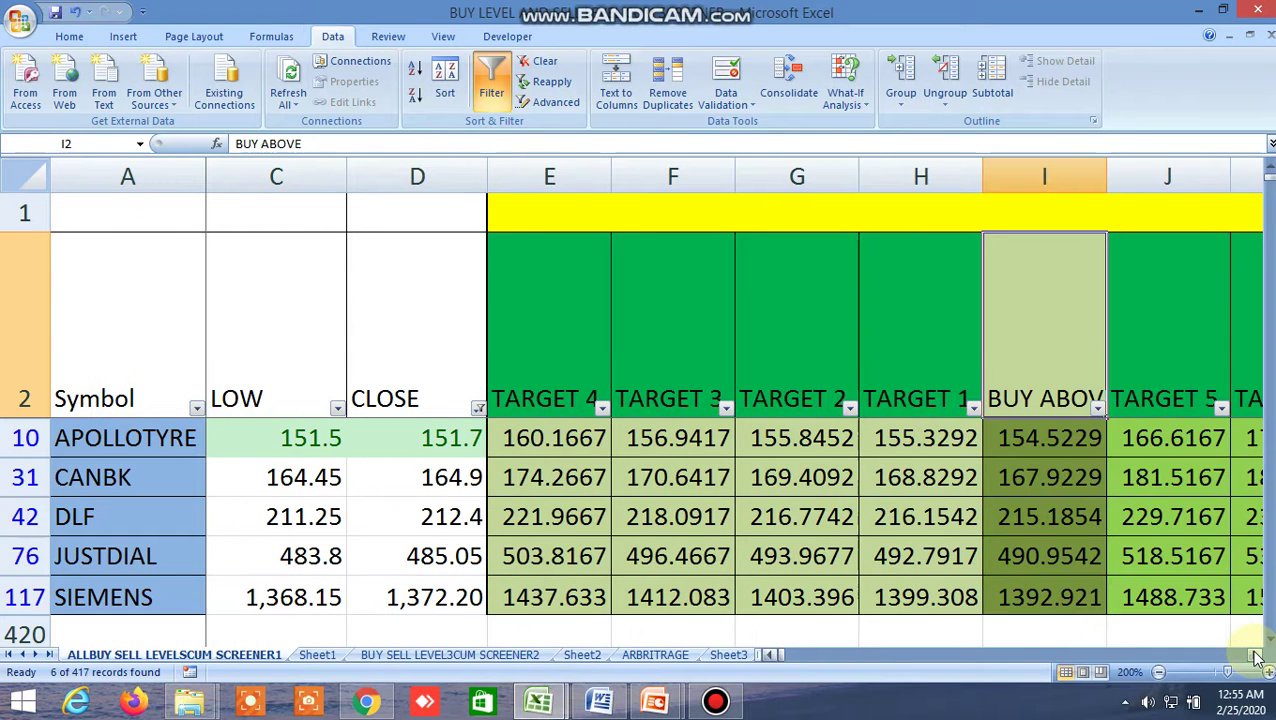
{"action": "left_click", "coordinate": [1257, 656]}
{"action": "left_click", "coordinate": [1257, 656]}
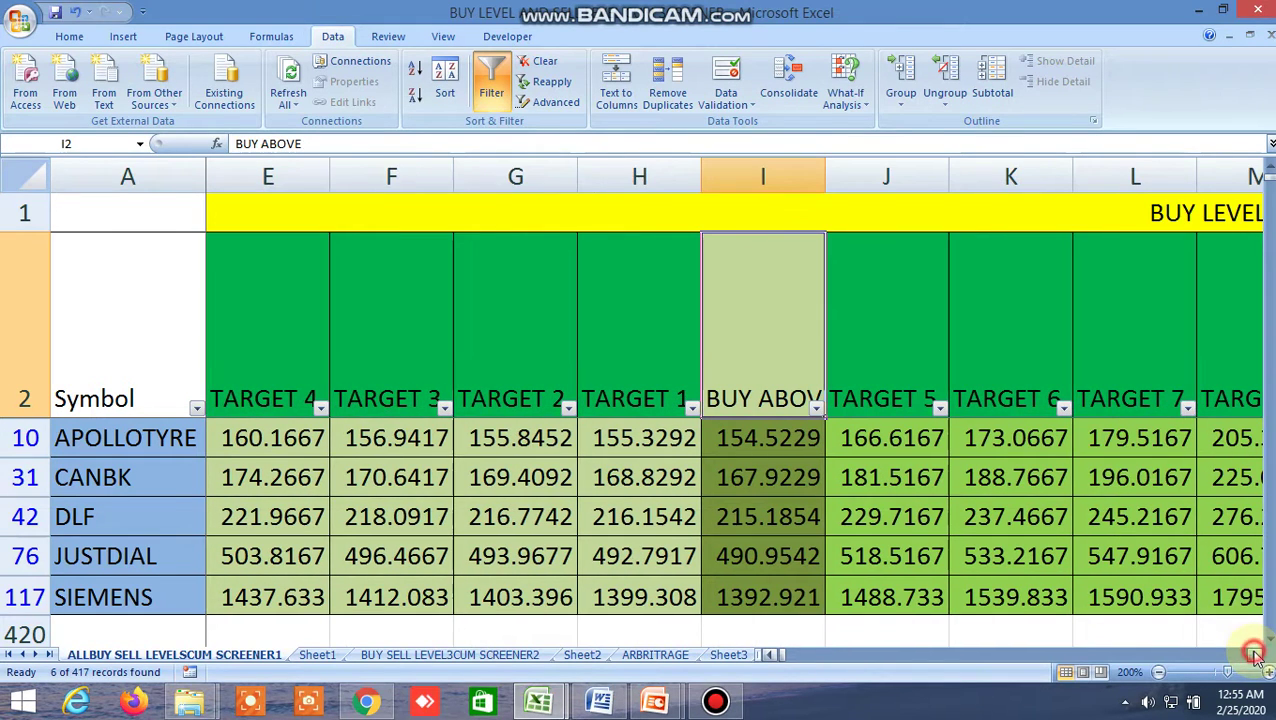
{"action": "left_click", "coordinate": [1087, 215]}
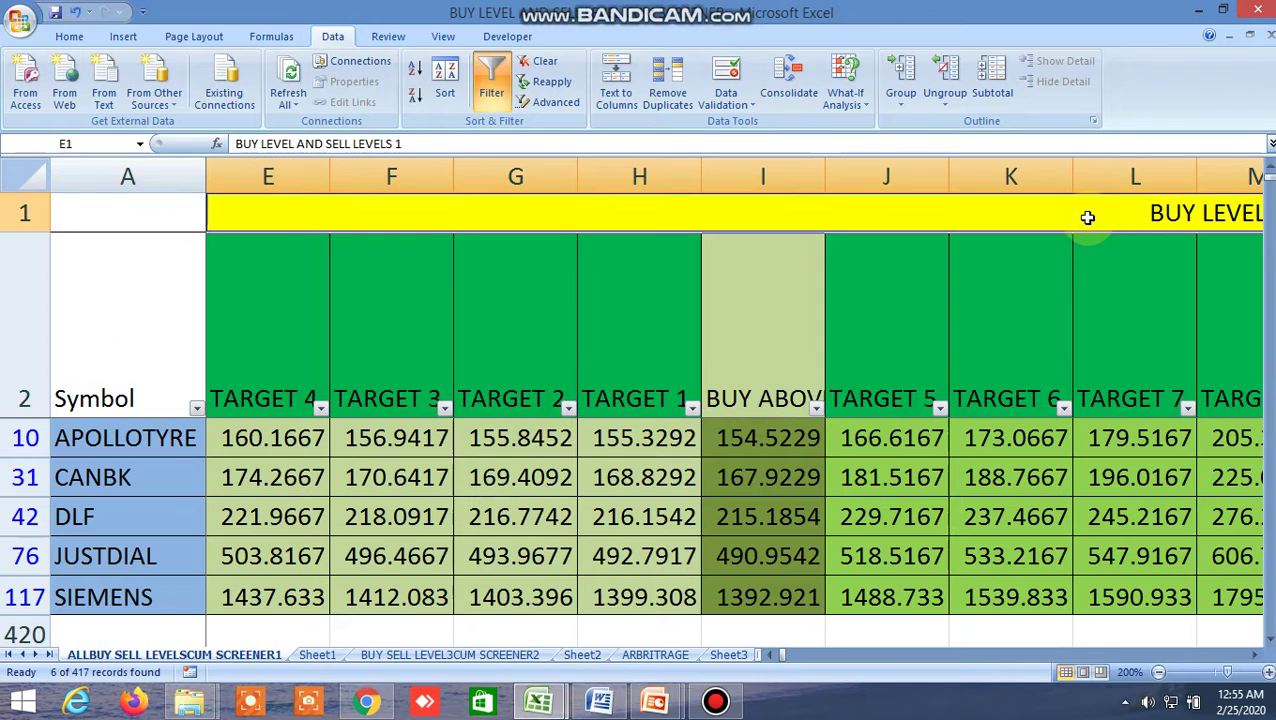
{"action": "left_click", "coordinate": [763, 334]}
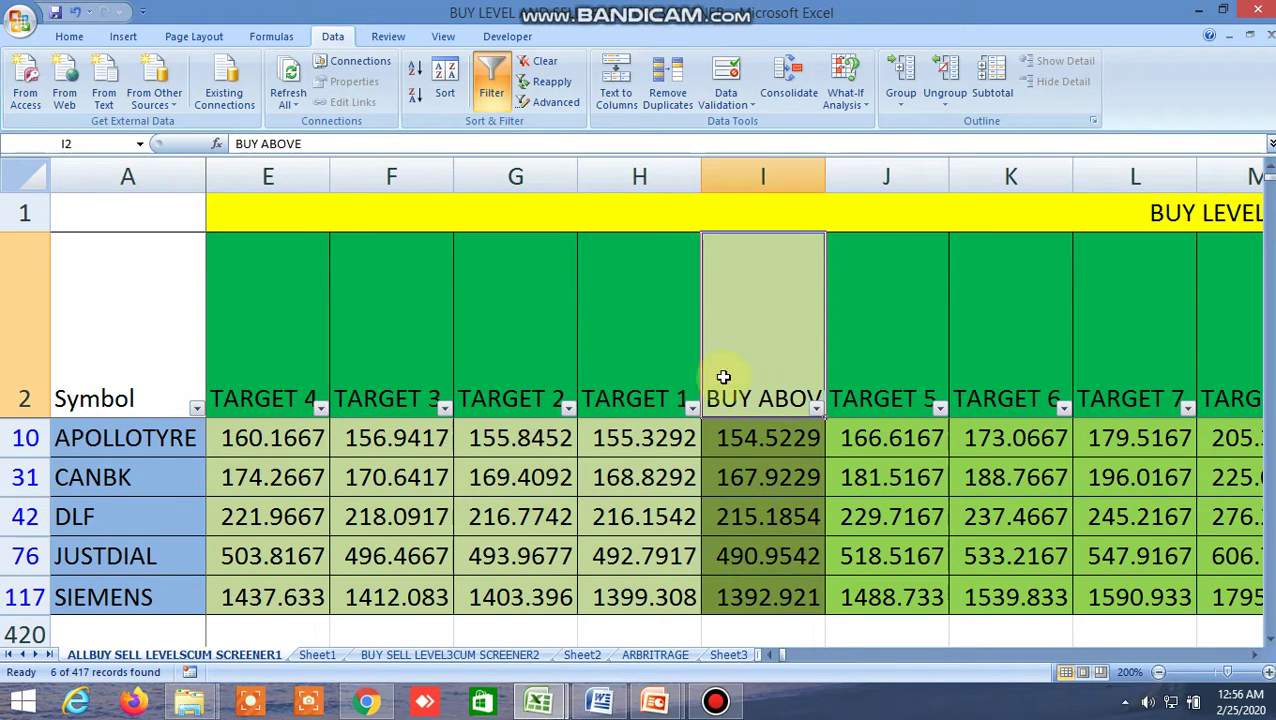
{"action": "left_click", "coordinate": [644, 350]}
{"action": "left_click", "coordinate": [274, 346]}
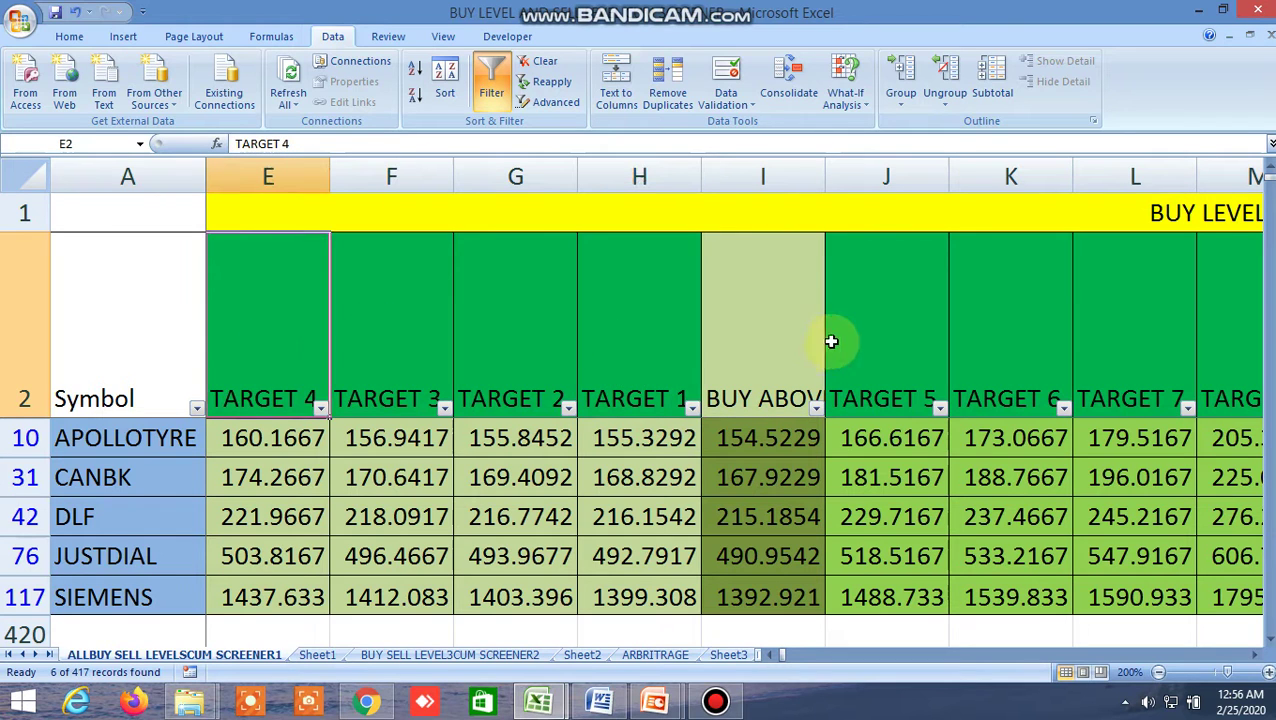
{"action": "left_click", "coordinate": [900, 334]}
- Examine the sell side of the BUY LEVEL AND SELL LEVELS 1 section: the Sell below column and its target columns
{"action": "left_click", "coordinate": [1250, 656]}
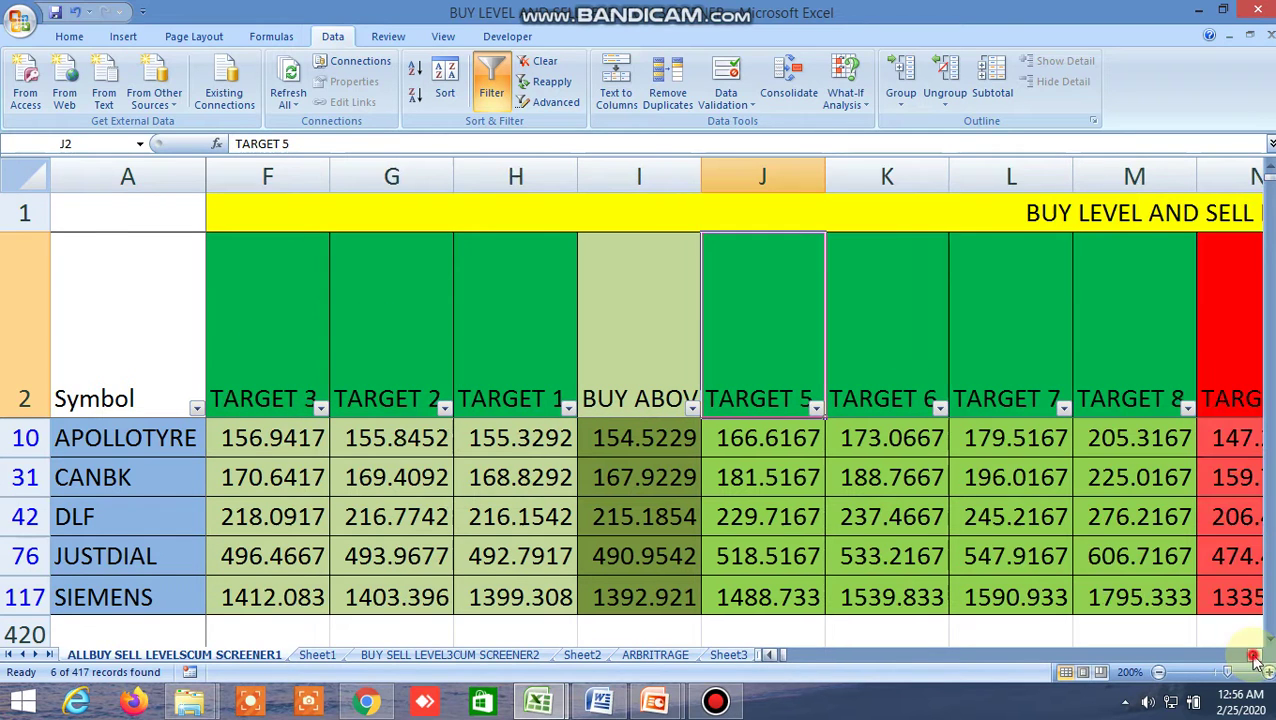
{"action": "left_click", "coordinate": [1252, 656]}
{"action": "left_click", "coordinate": [1254, 656]}
{"action": "left_click", "coordinate": [1256, 656]}
{"action": "left_click", "coordinate": [1256, 656]}
{"action": "left_click", "coordinate": [1256, 656]}
{"action": "left_click", "coordinate": [1256, 656]}
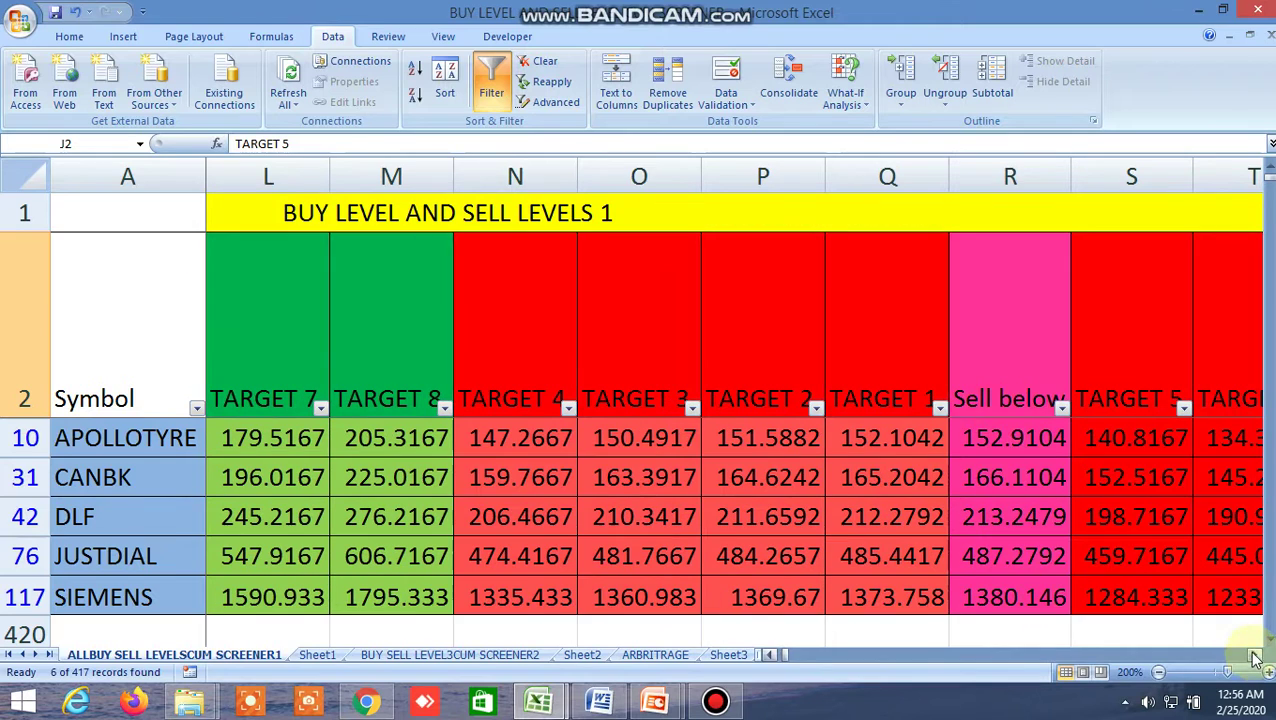
{"action": "left_click", "coordinate": [1003, 353]}
{"action": "left_click", "coordinate": [889, 354]}
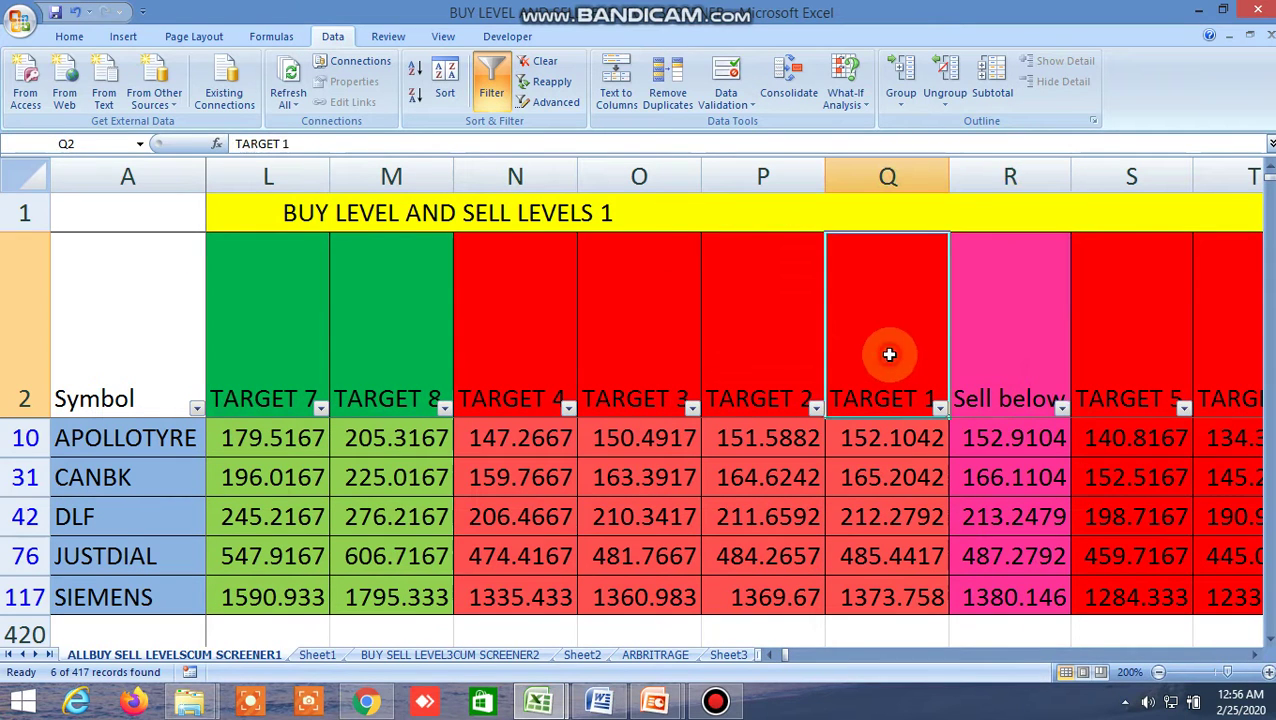
{"action": "left_click", "coordinate": [530, 342]}
{"action": "left_click", "coordinate": [1177, 328]}
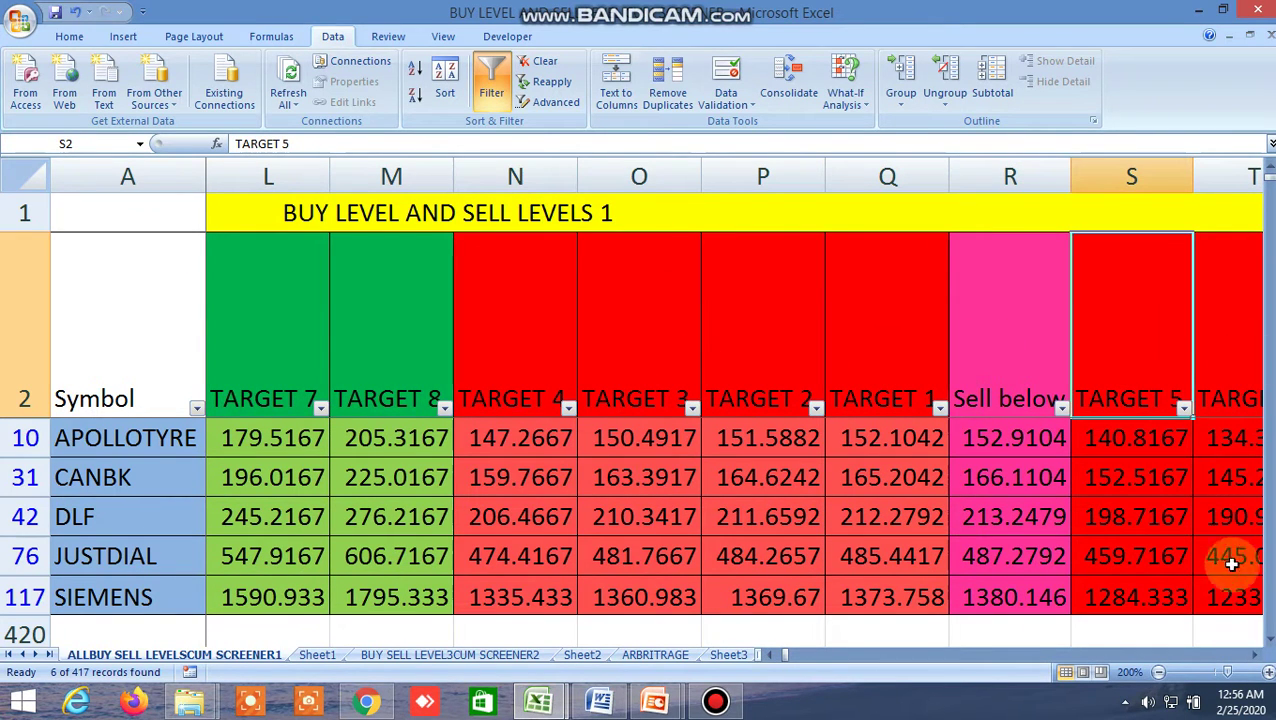
- Look through the screener columns that compare LTP with the buy level, sell level and successive targets
{"action": "left_click", "coordinate": [1256, 656]}
{"action": "left_click", "coordinate": [1256, 656]}
{"action": "left_click", "coordinate": [1256, 656]}
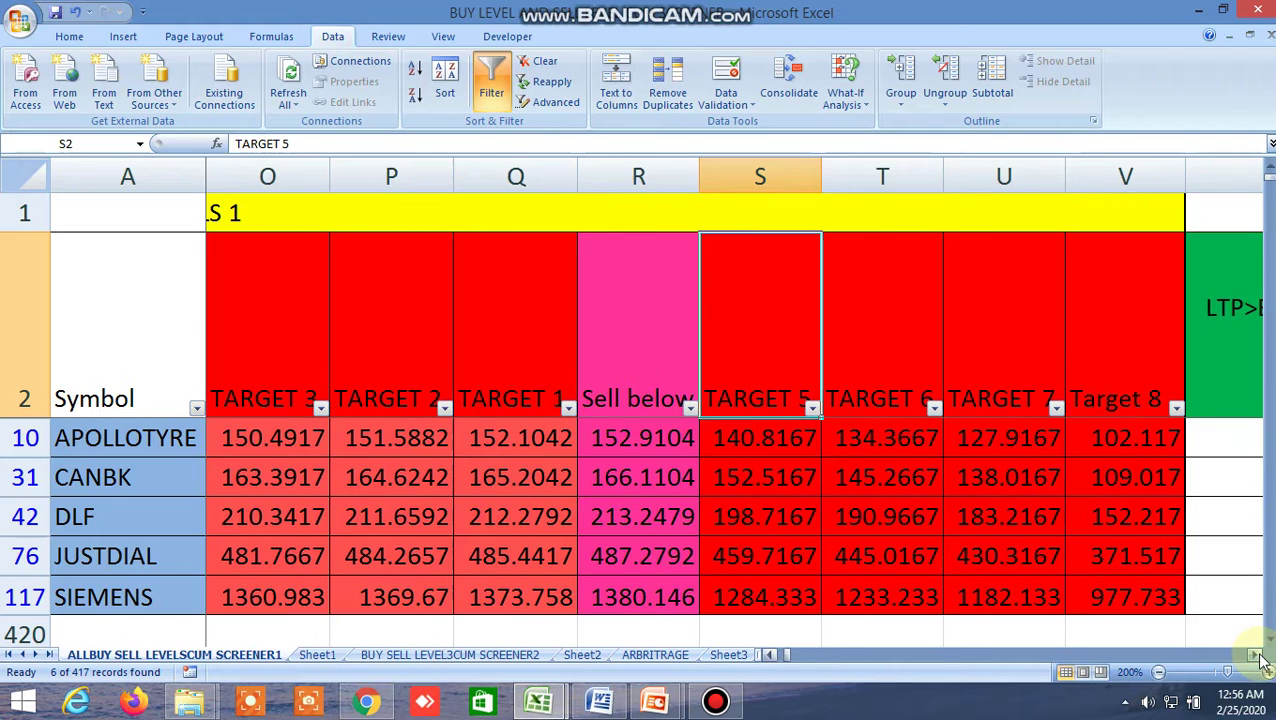
{"action": "left_click", "coordinate": [1256, 656]}
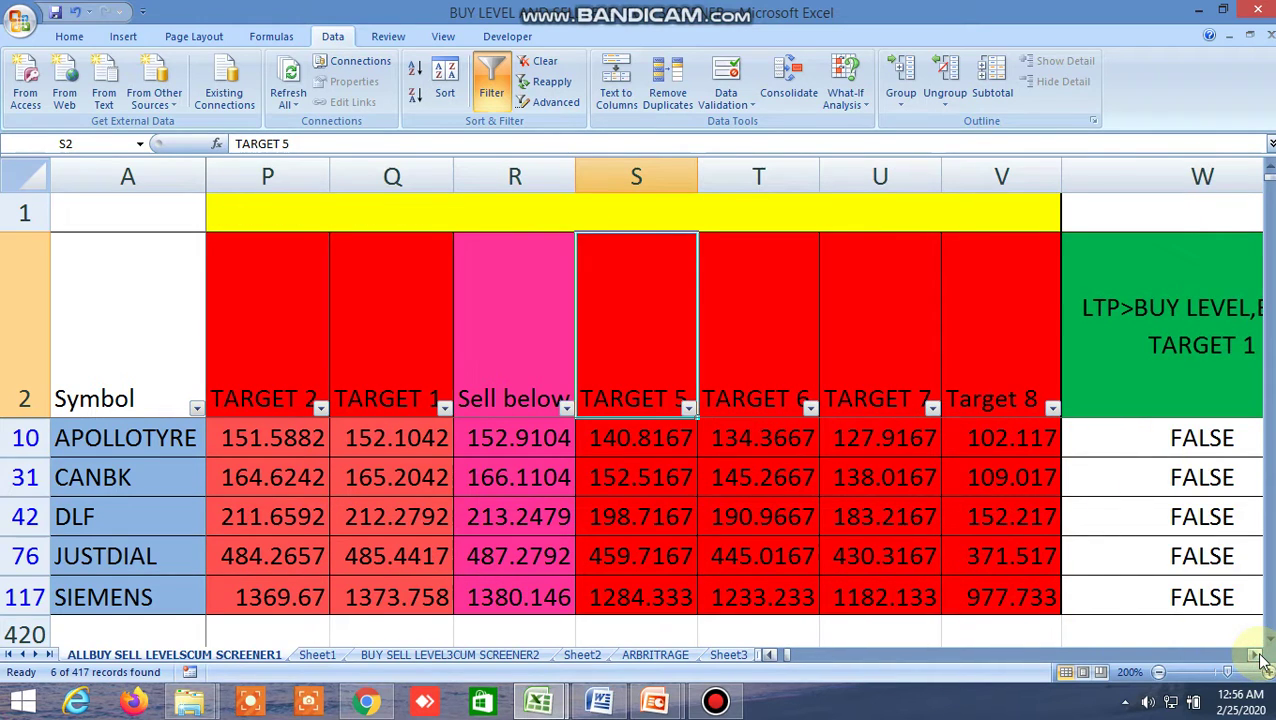
{"action": "left_click", "coordinate": [1256, 656]}
{"action": "left_click", "coordinate": [1256, 656]}
{"action": "left_click", "coordinate": [1256, 656]}
{"action": "left_click", "coordinate": [1256, 656]}
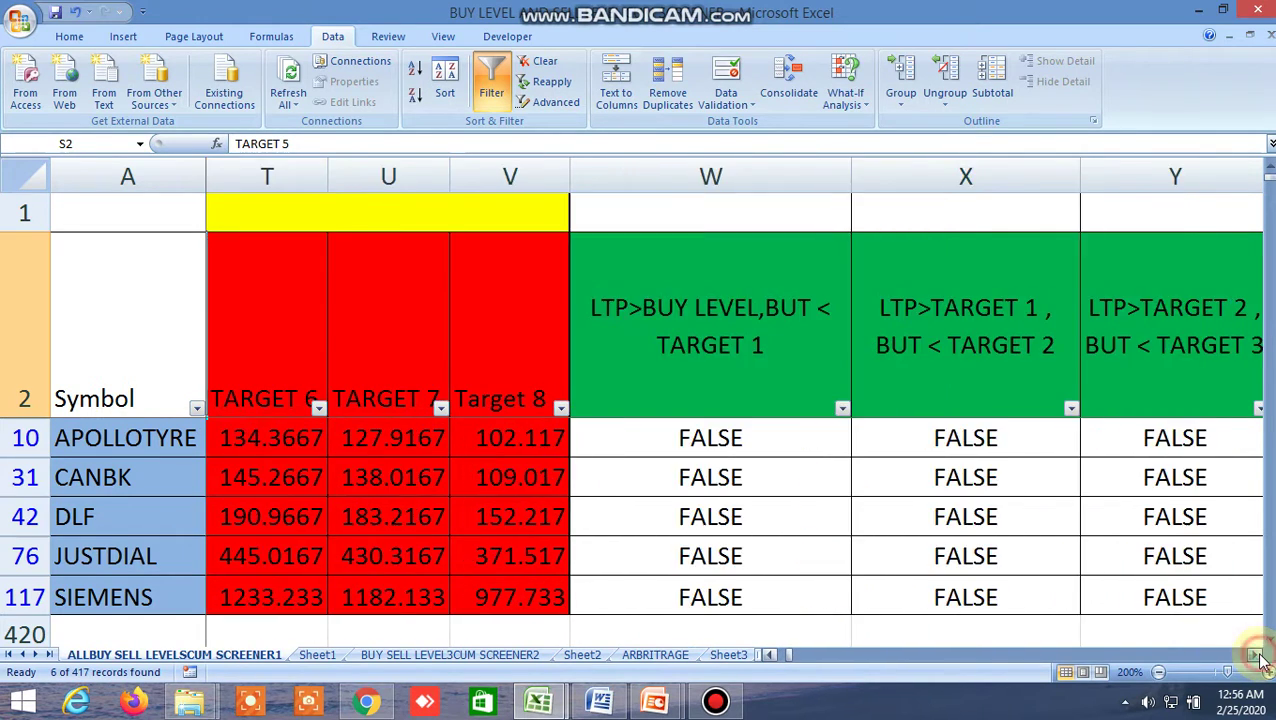
{"action": "left_click", "coordinate": [1256, 656]}
{"action": "left_click", "coordinate": [1256, 656]}
{"action": "left_click", "coordinate": [1256, 656]}
{"action": "left_click", "coordinate": [1256, 656]}
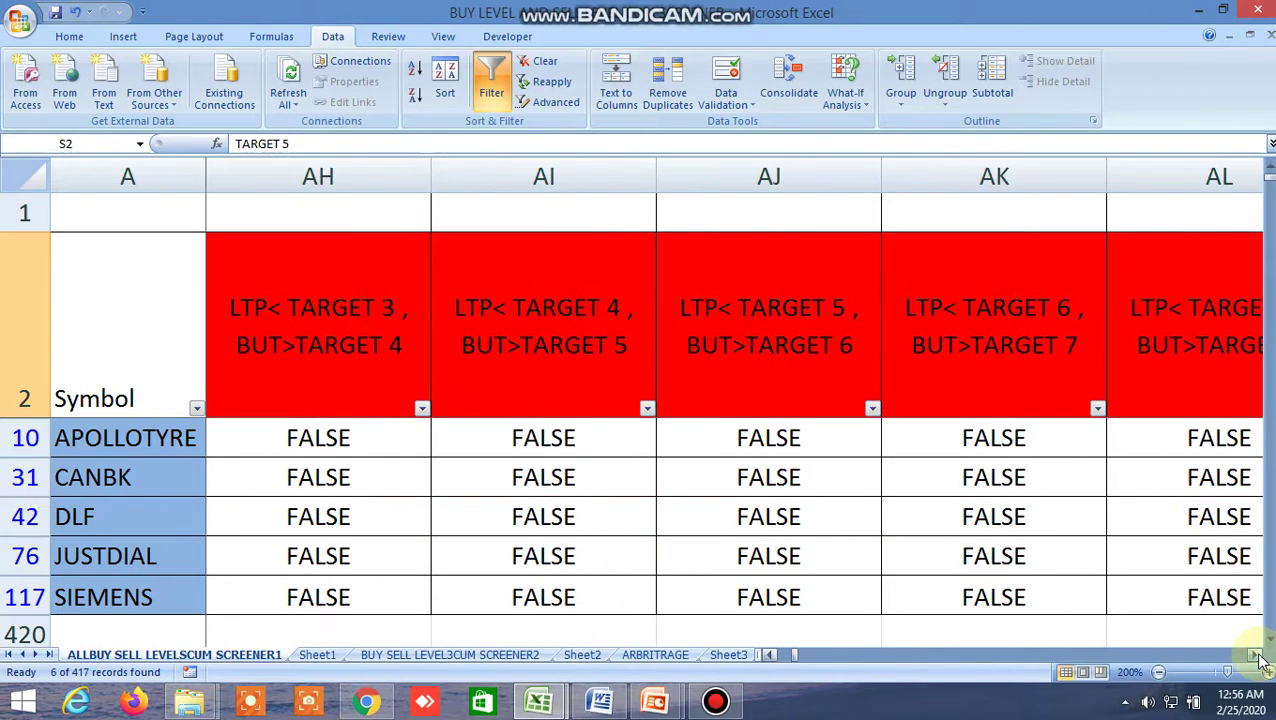
{"action": "left_click", "coordinate": [1256, 656]}
{"action": "left_click", "coordinate": [1256, 656]}
{"action": "left_click", "coordinate": [1256, 656]}
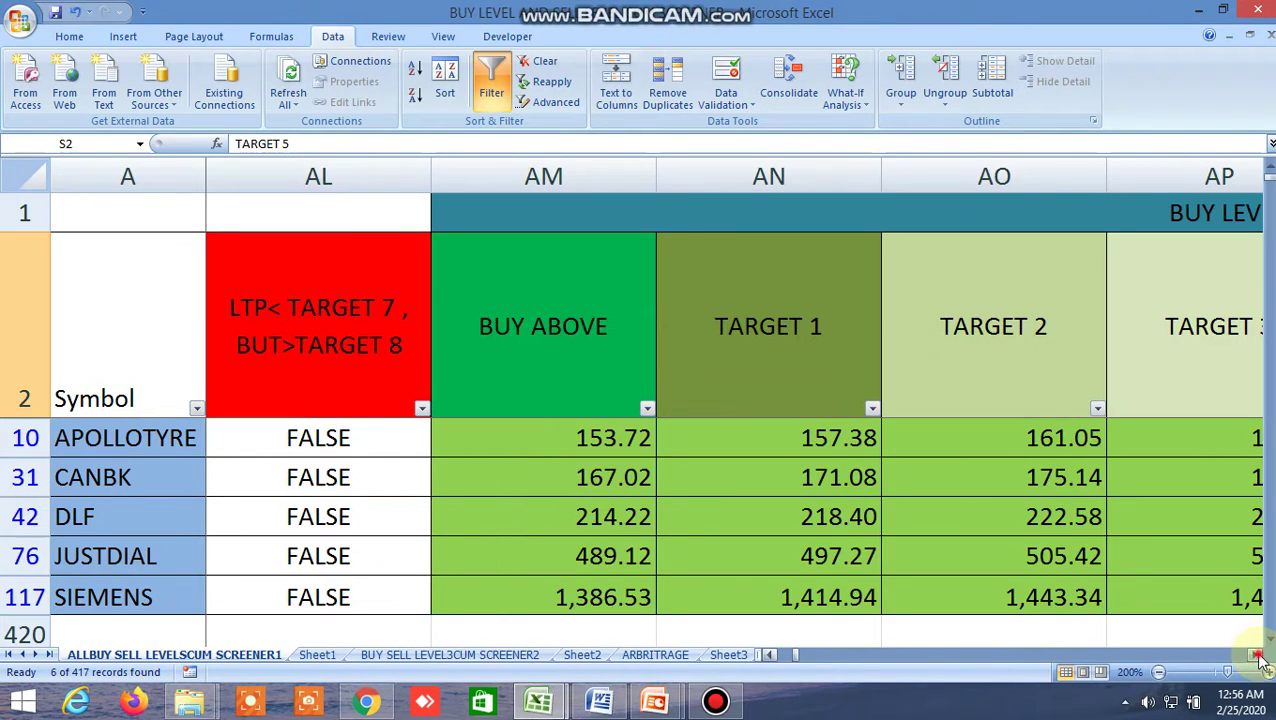
- Examine the BUY LEVEL AND SELL LEVELS 2 section with its BUY ABOVE, SELL BELOW and target columns
{"action": "left_click", "coordinate": [1256, 656]}
{"action": "left_click", "coordinate": [1072, 212]}
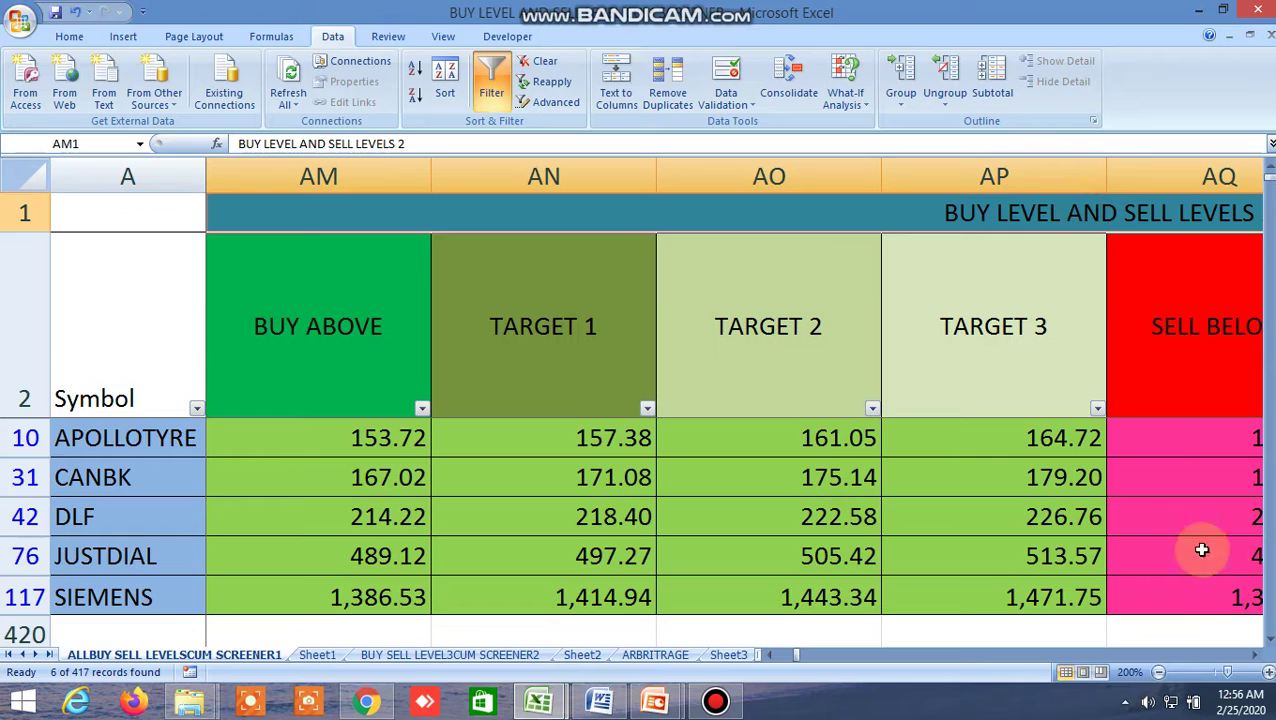
{"action": "left_click", "coordinate": [1256, 658]}
{"action": "left_click", "coordinate": [1256, 658]}
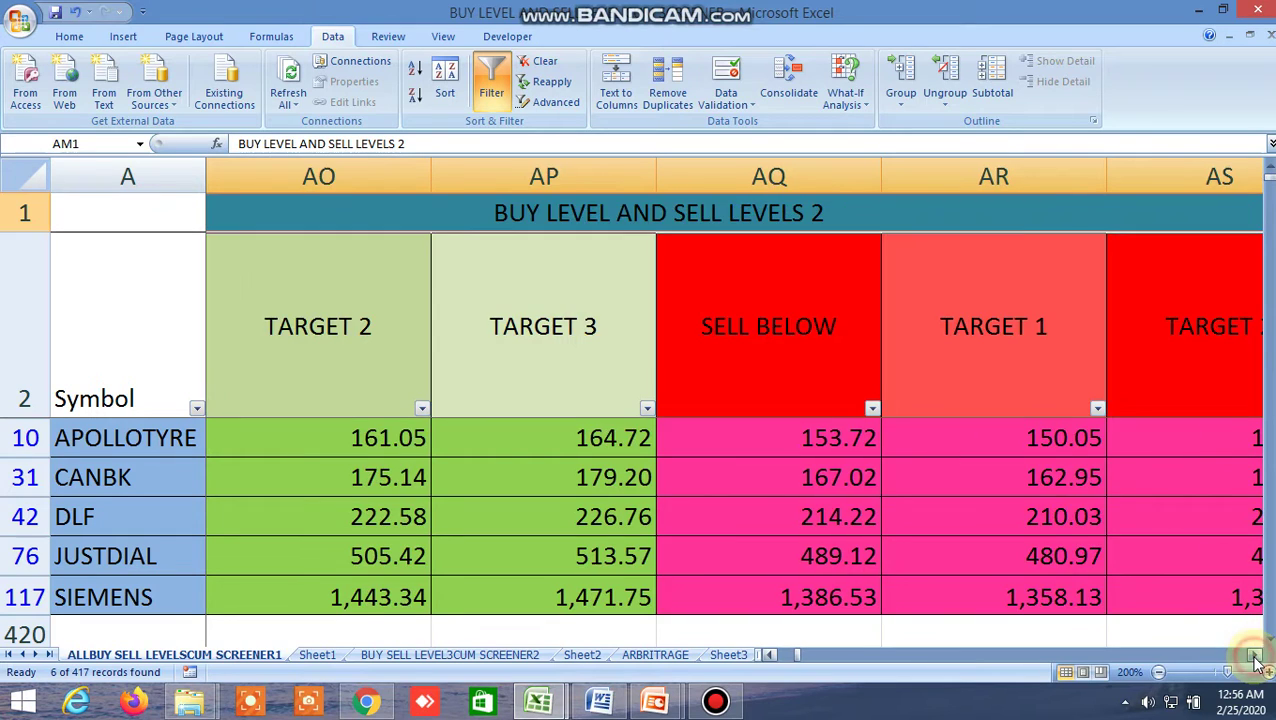
- Examine the resistance columns from R1 and support columns from S1 in the BUY LEVEL AND SELL LEVELS 3 section
{"action": "left_click_drag", "start_coordinate": [1256, 658], "coordinate": [1256, 662]}
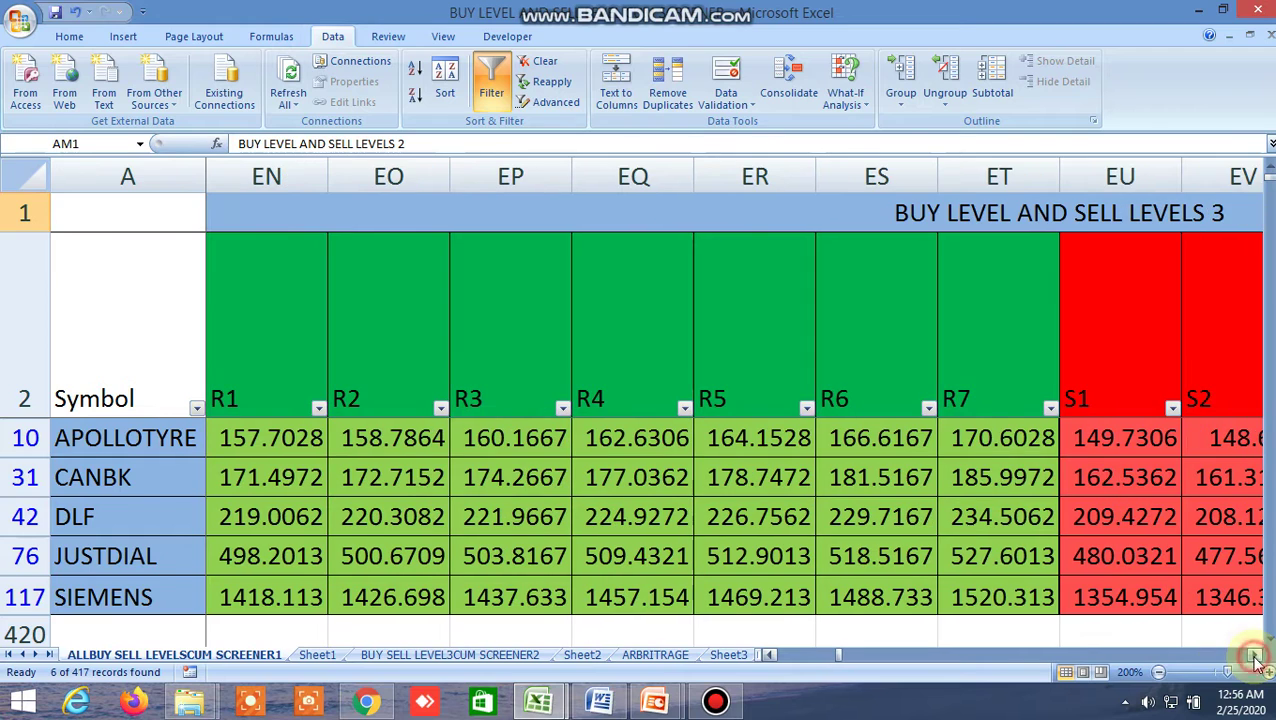
{"action": "left_click", "coordinate": [252, 357]}
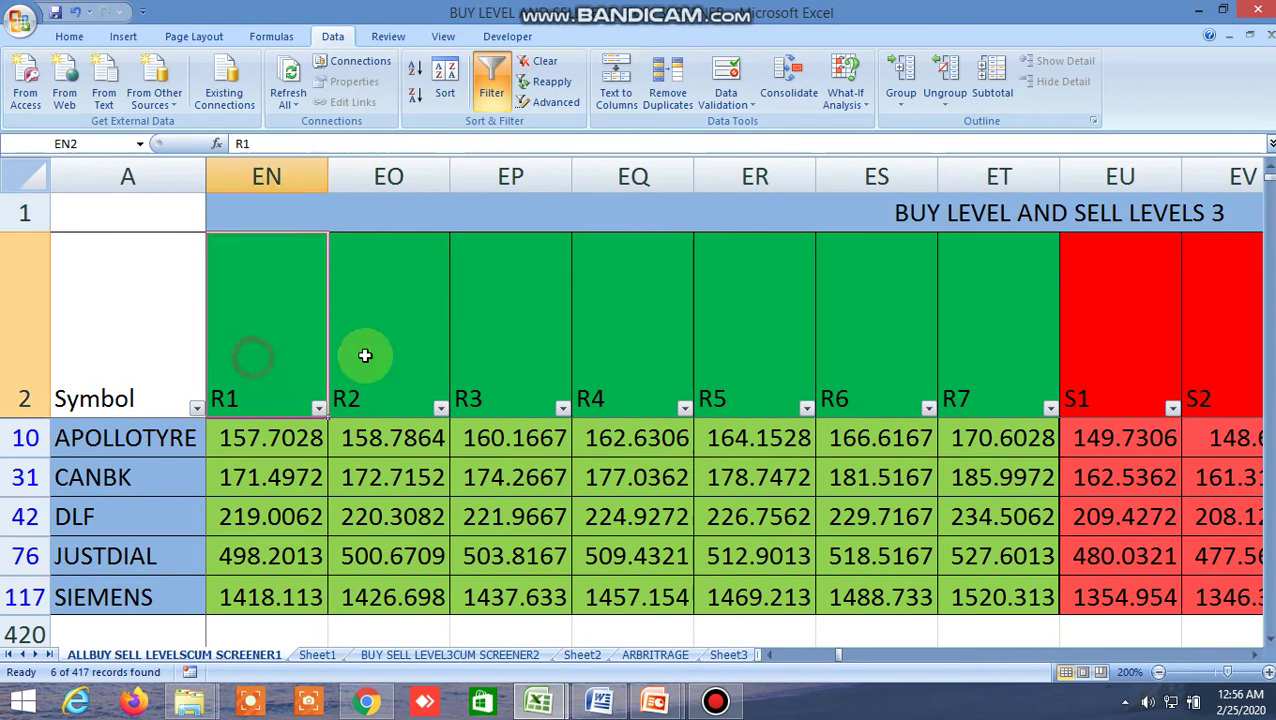
{"action": "left_click", "coordinate": [1108, 340]}
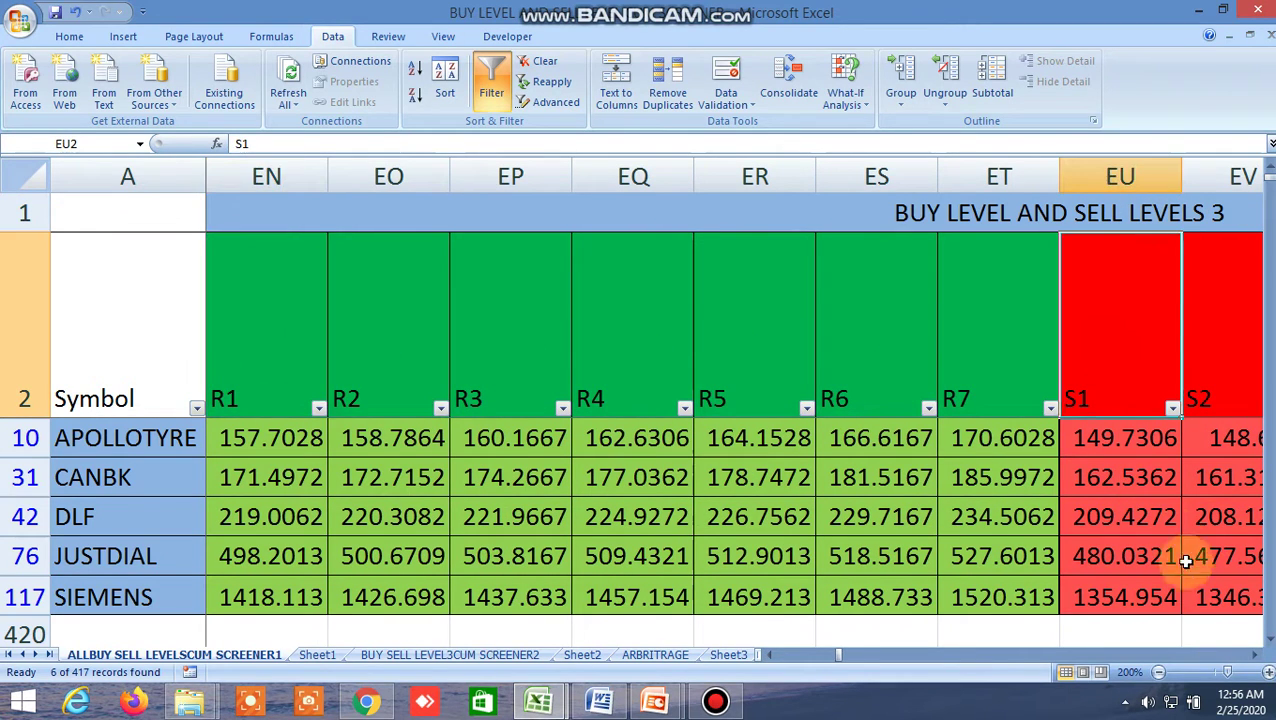
- Review the PIVOT POINT levels and the BOLLINGERBAND columns with their LTP conditions
{"action": "left_click_drag", "start_coordinate": [1258, 660], "coordinate": [1258, 660]}
{"action": "left_click", "coordinate": [1258, 656]}
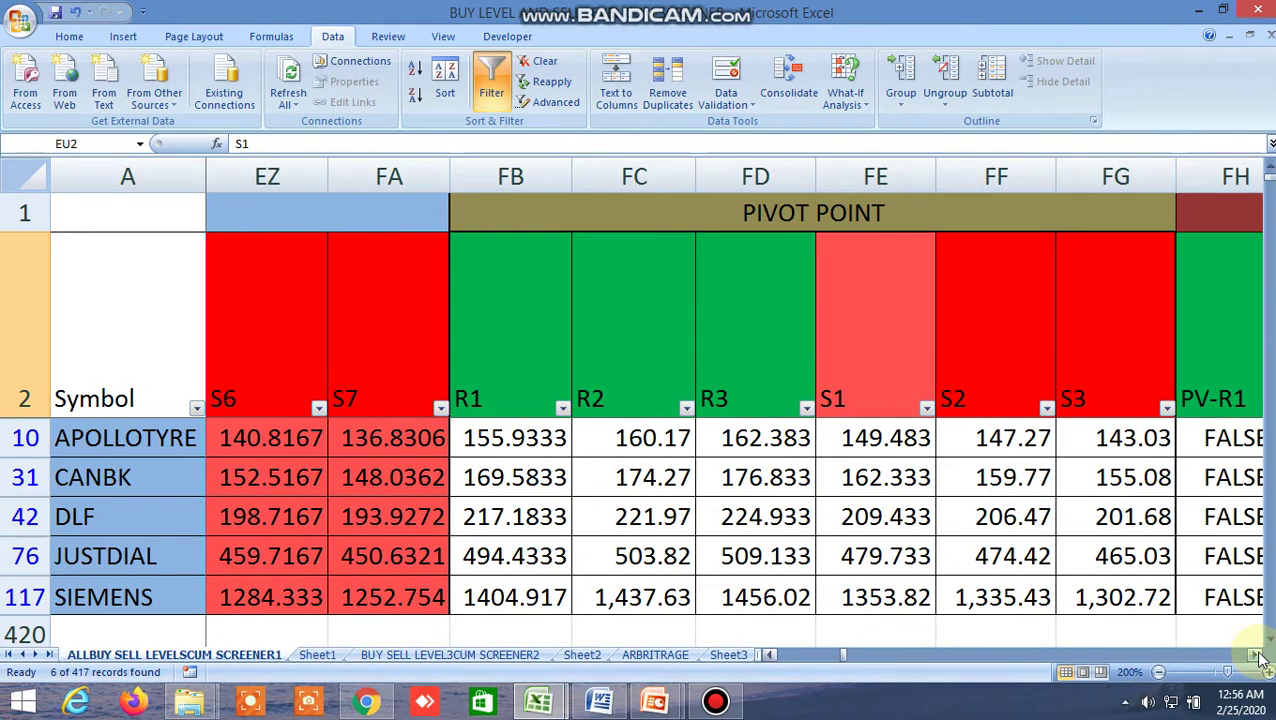
{"action": "left_click", "coordinate": [1256, 658]}
{"action": "left_click_drag", "start_coordinate": [1256, 658], "coordinate": [1258, 658]}
{"action": "left_click", "coordinate": [1256, 658]}
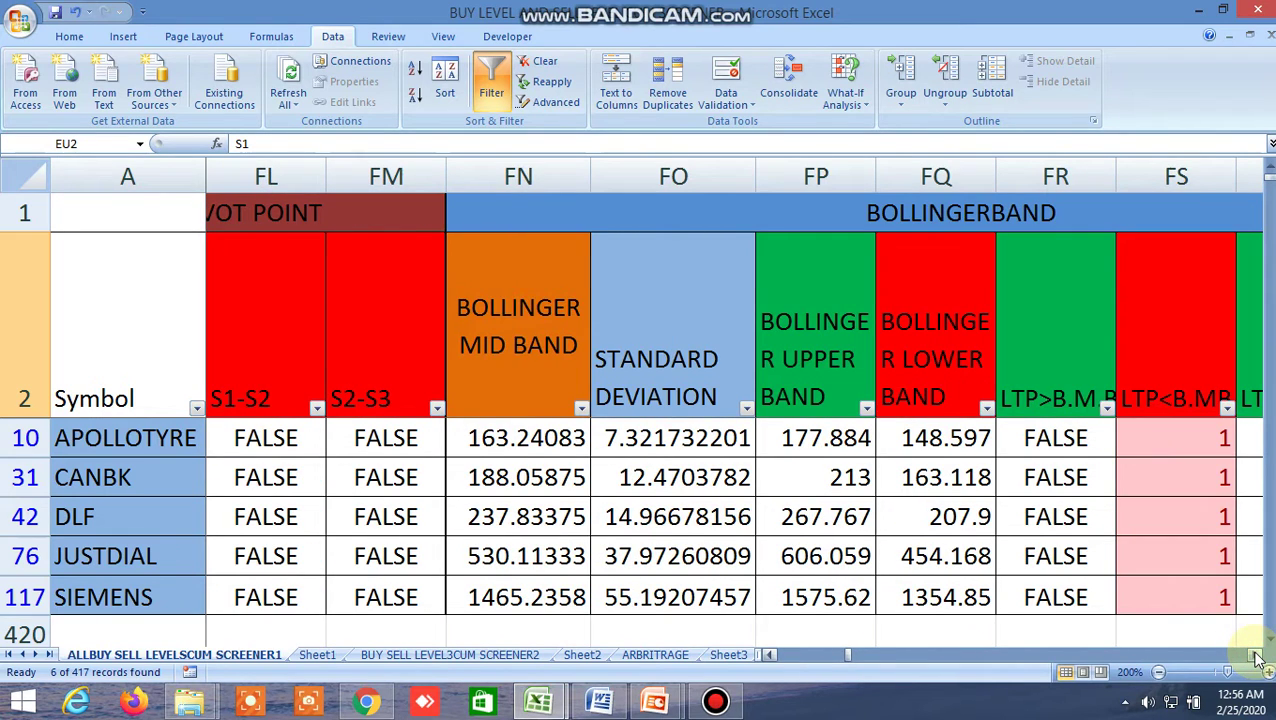
{"action": "left_click", "coordinate": [1256, 658]}
{"action": "left_click", "coordinate": [1256, 658]}
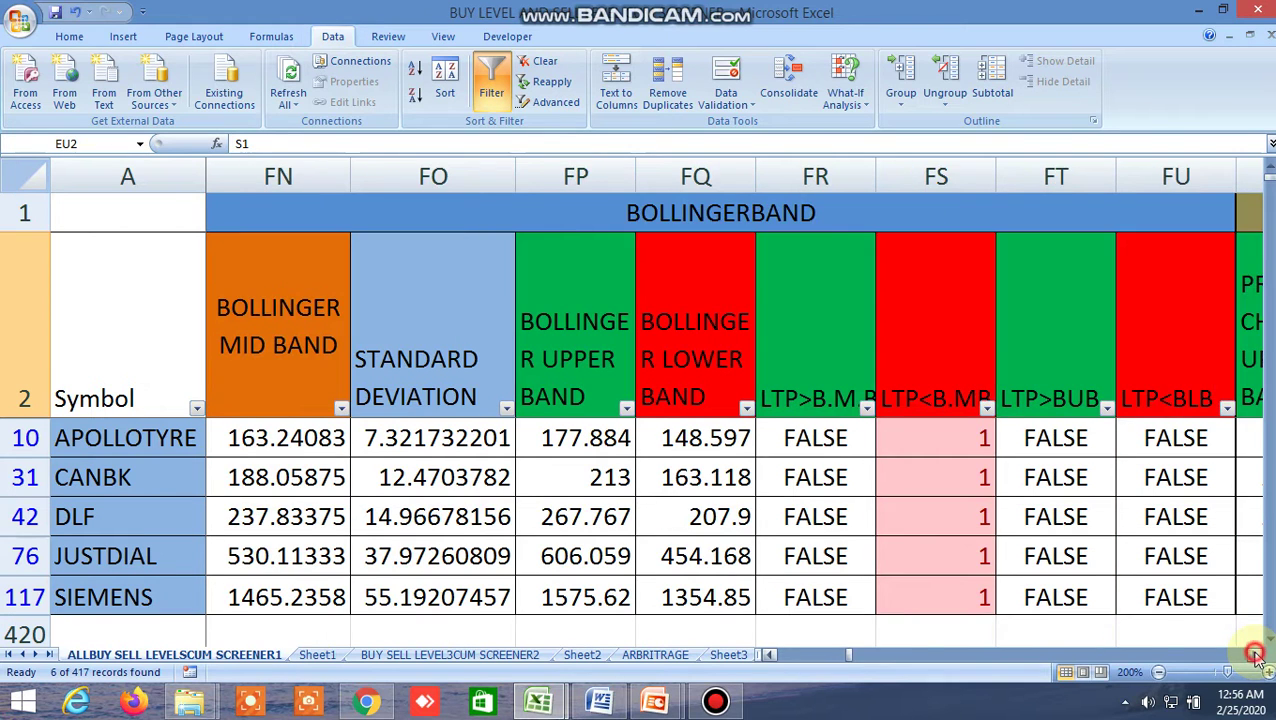
- Examine the TOP LINE, MID LINE and BOTTOM LINE columns of the TIRONE LEVEL section
{"action": "left_click_drag", "start_coordinate": [1256, 656], "coordinate": [1258, 658]}
{"action": "left_click", "coordinate": [1014, 205]}
{"action": "left_click", "coordinate": [697, 327]}
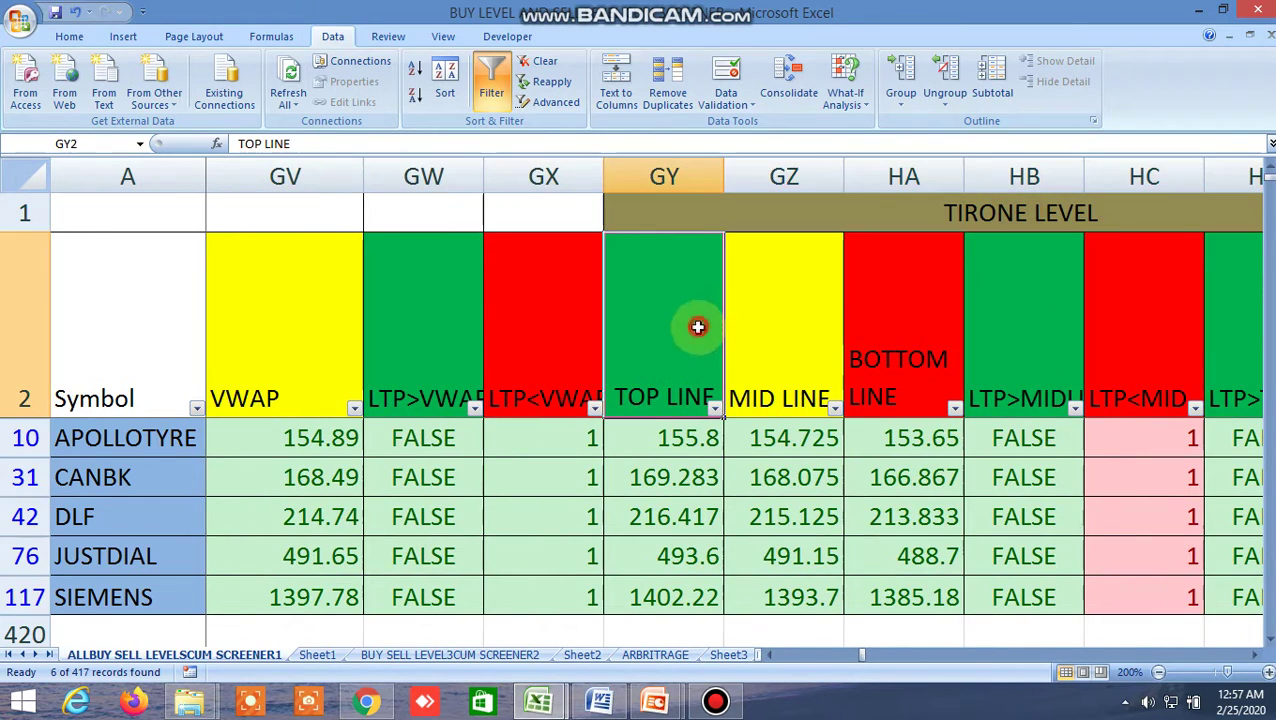
{"action": "left_click", "coordinate": [795, 336]}
{"action": "left_click", "coordinate": [885, 340]}
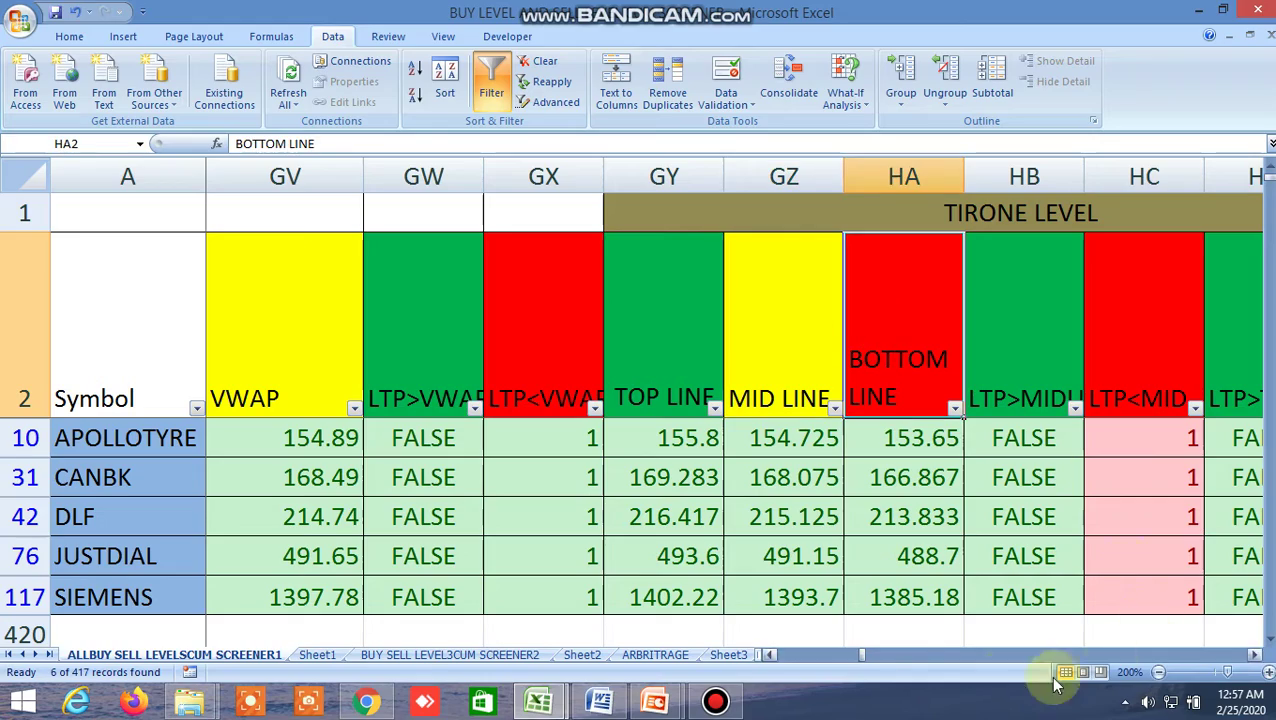
- Turn off filtering on the level table so that all symbols are listed again
{"action": "left_click_drag", "start_coordinate": [854, 652], "coordinate": [766, 666]}
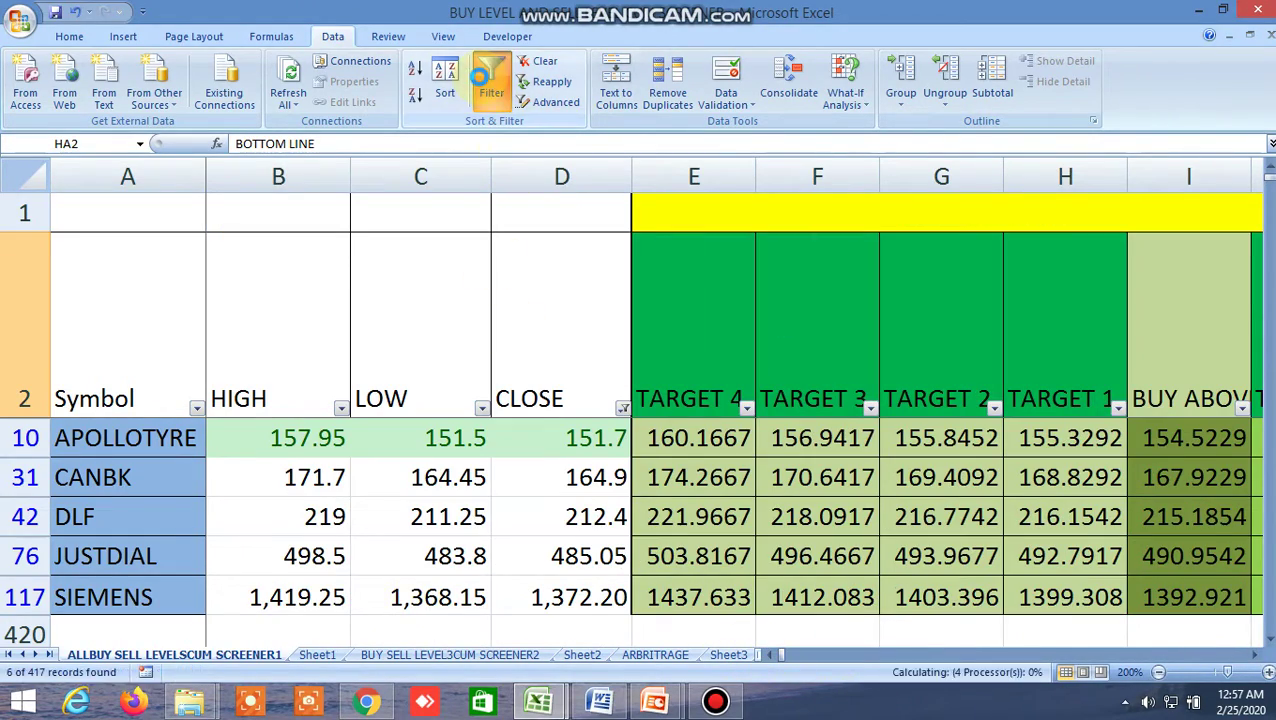
{"action": "left_click", "coordinate": [481, 77]}
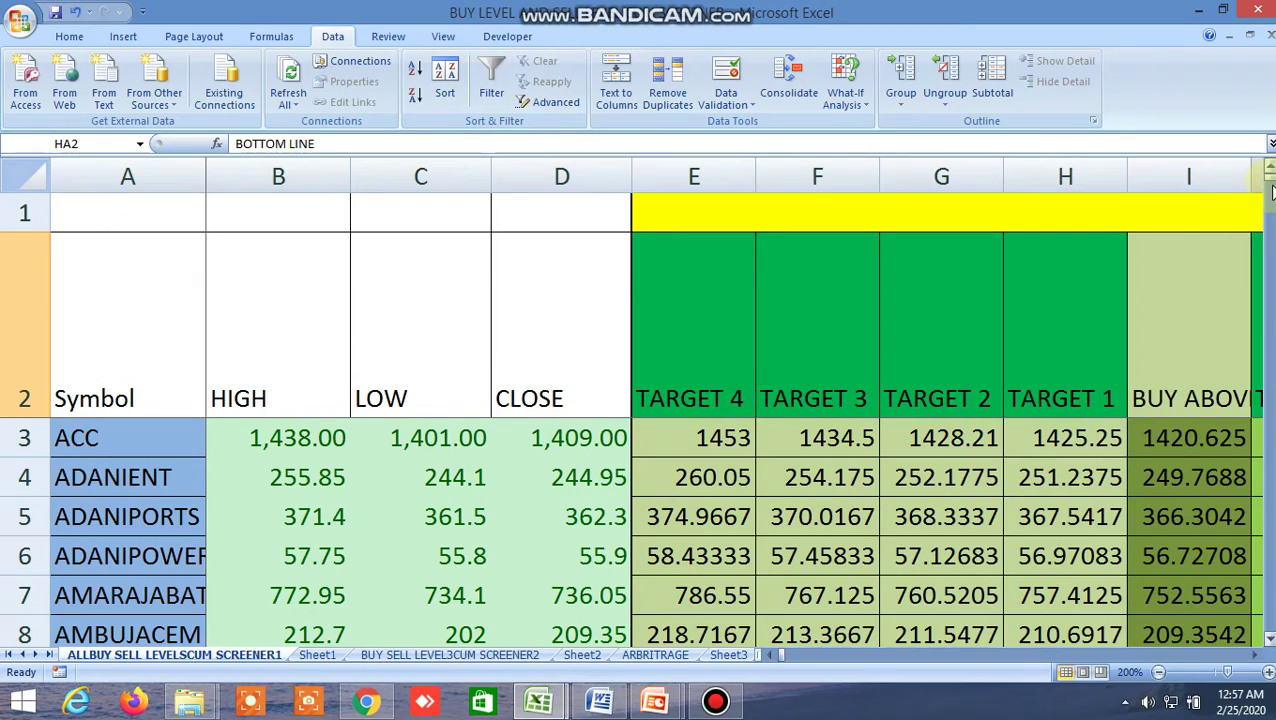
- Examine the Nifty and Bank Nifty futures and index rows beneath the commodity symbols
{"action": "left_click_drag", "start_coordinate": [1271, 190], "coordinate": [1270, 212]}
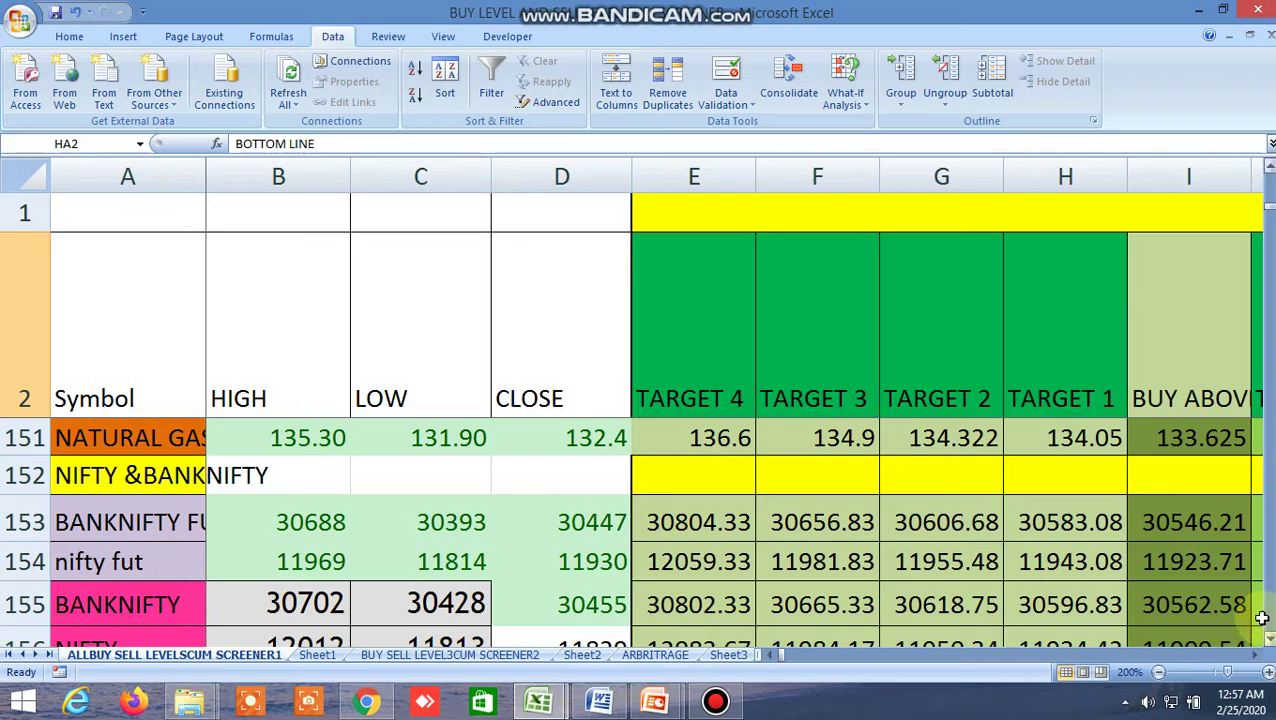
{"action": "left_click", "coordinate": [1268, 639]}
{"action": "left_click", "coordinate": [1268, 640]}
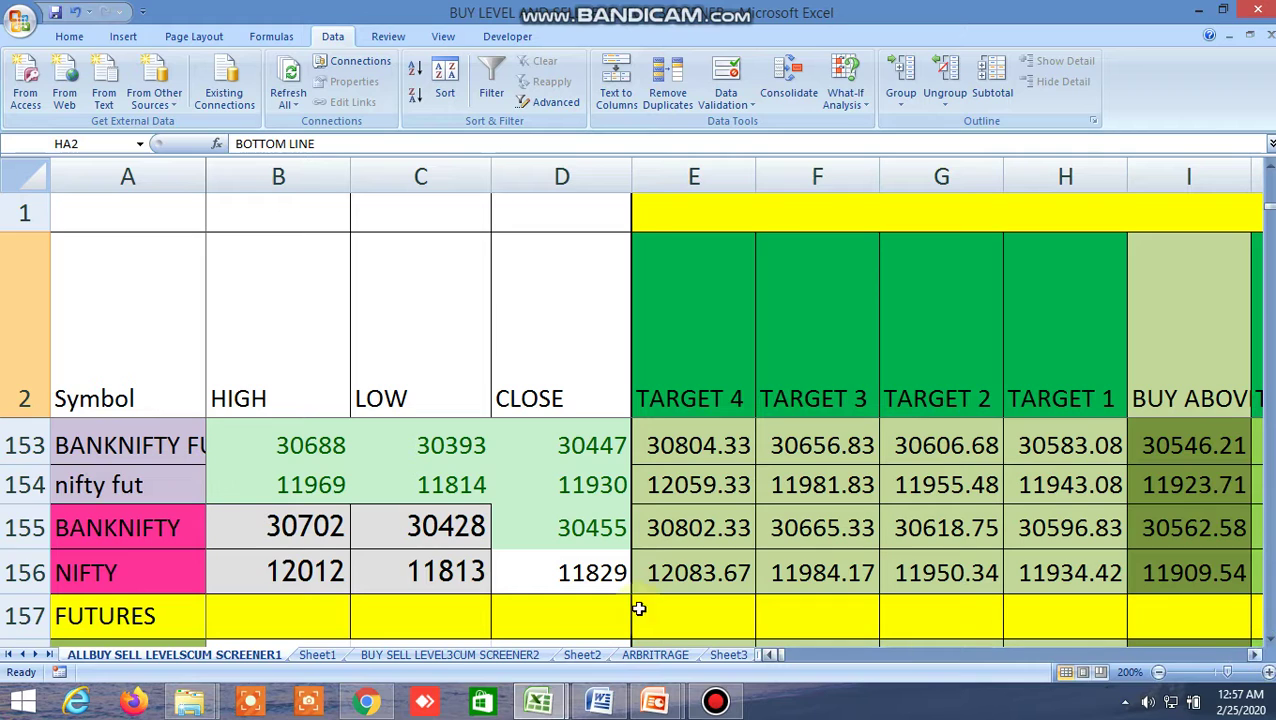
{"action": "left_click", "coordinate": [137, 487]}
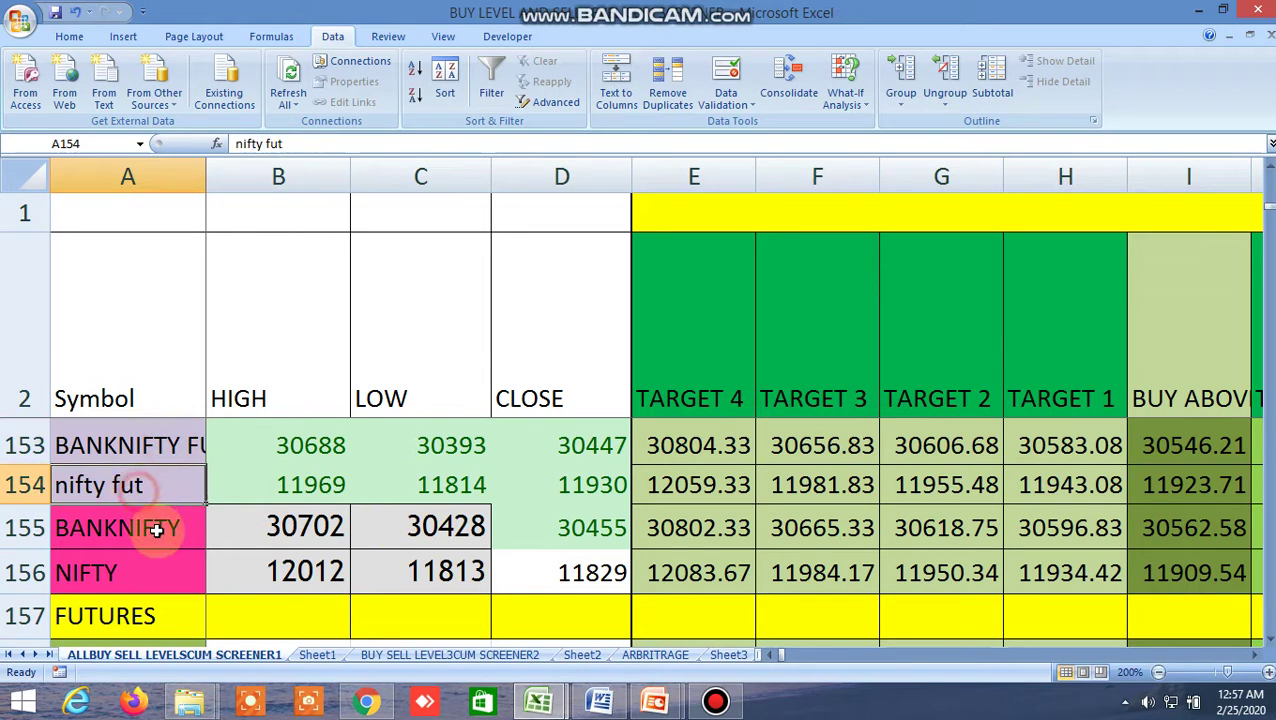
{"action": "left_click", "coordinate": [157, 526]}
{"action": "left_click", "coordinate": [159, 569]}
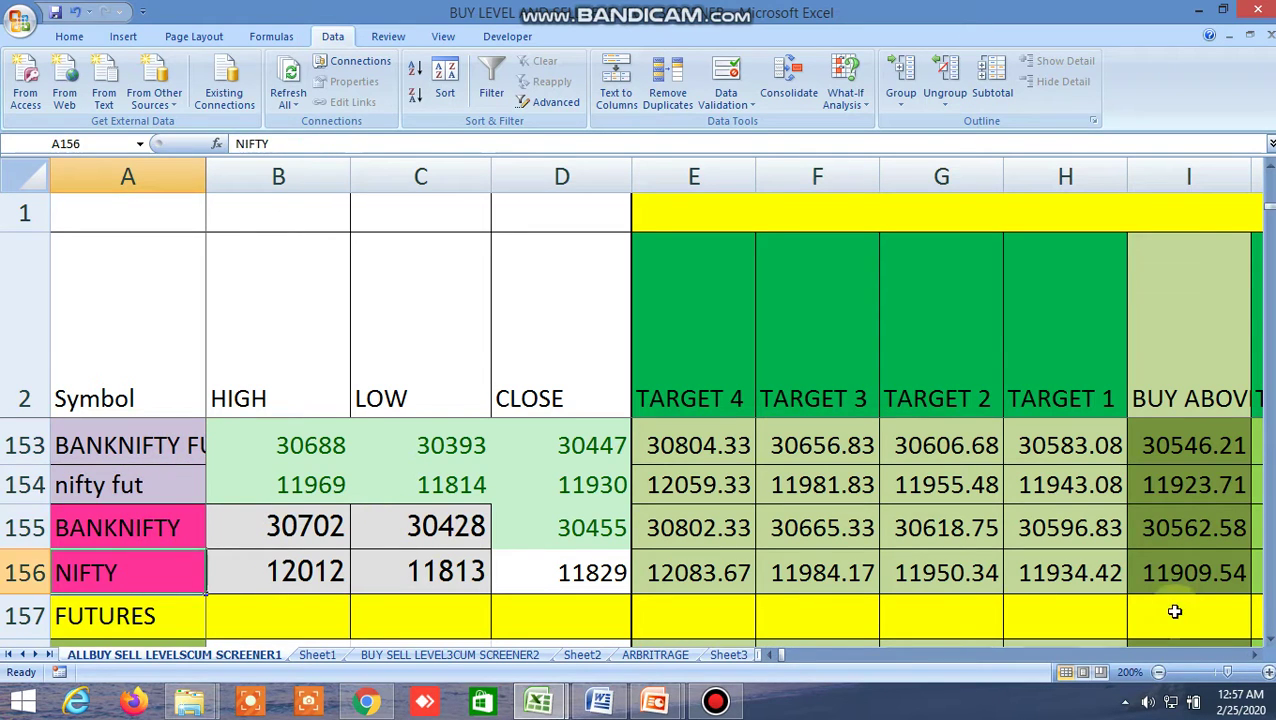
- Look across the Nifty and Bank Nifty rows through the trend and QUARTILE 1 columns, and return to the commodity rows
{"action": "left_click", "coordinate": [1256, 655]}
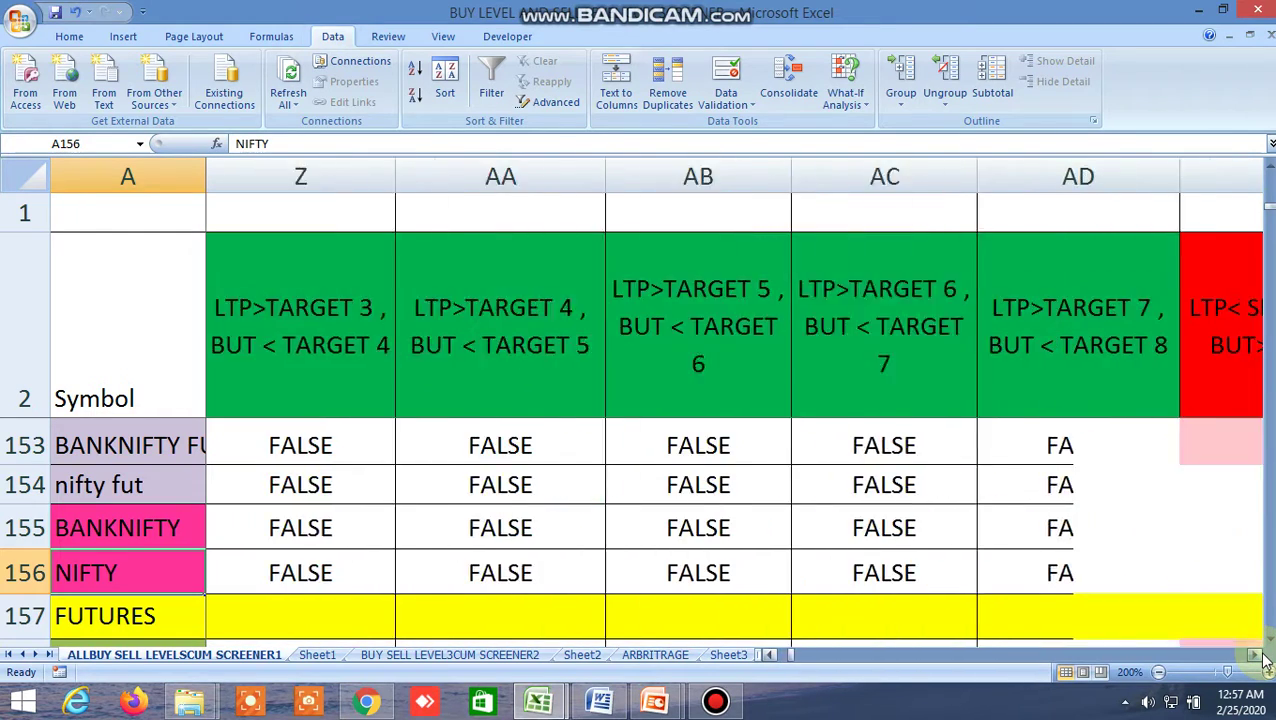
{"action": "left_click_drag", "start_coordinate": [1262, 656], "coordinate": [1262, 662]}
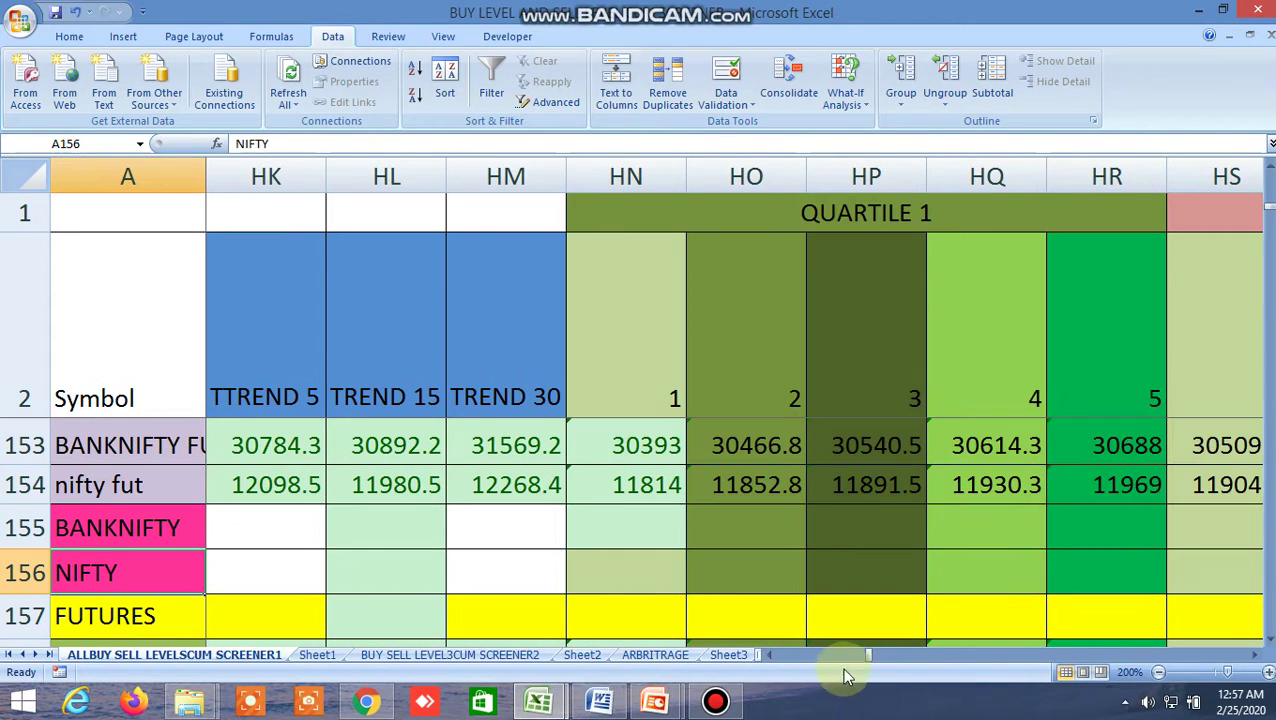
{"action": "left_click", "coordinate": [873, 658]}
{"action": "left_click_drag", "start_coordinate": [866, 655], "coordinate": [752, 656]}
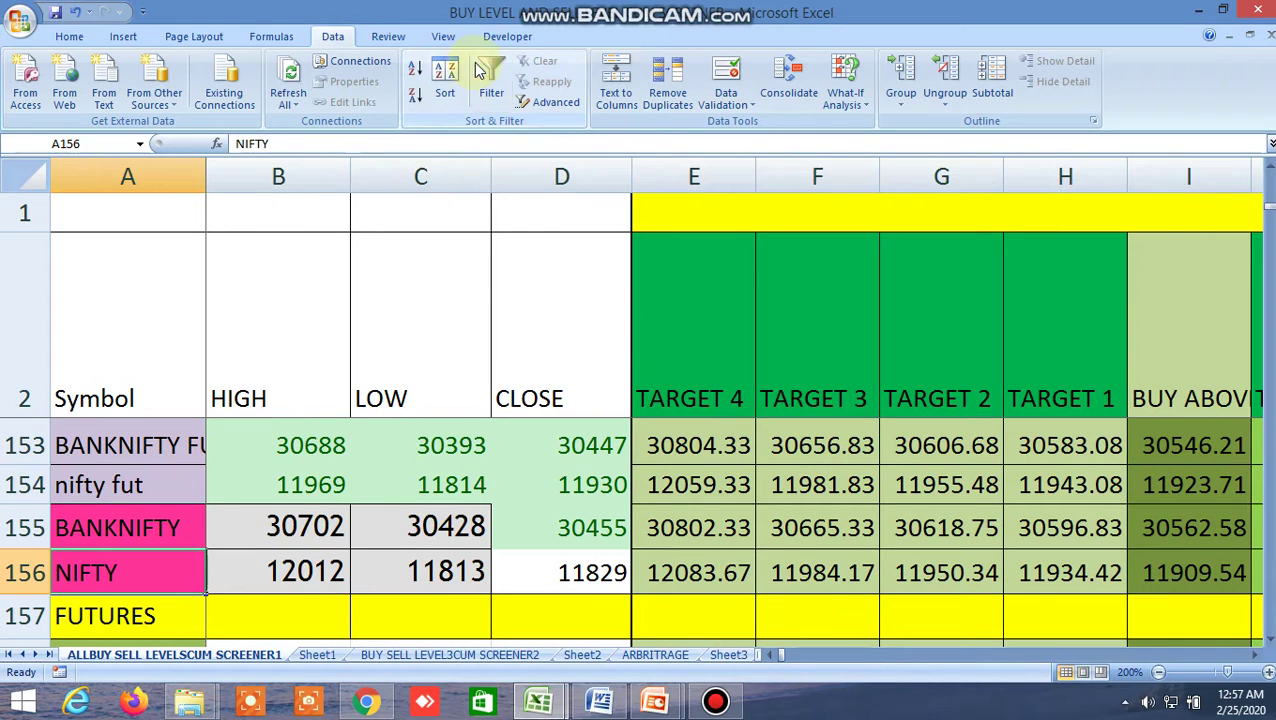
{"action": "scroll", "coordinate": [537, 488], "scroll_direction": "up", "scroll_amount": 2}
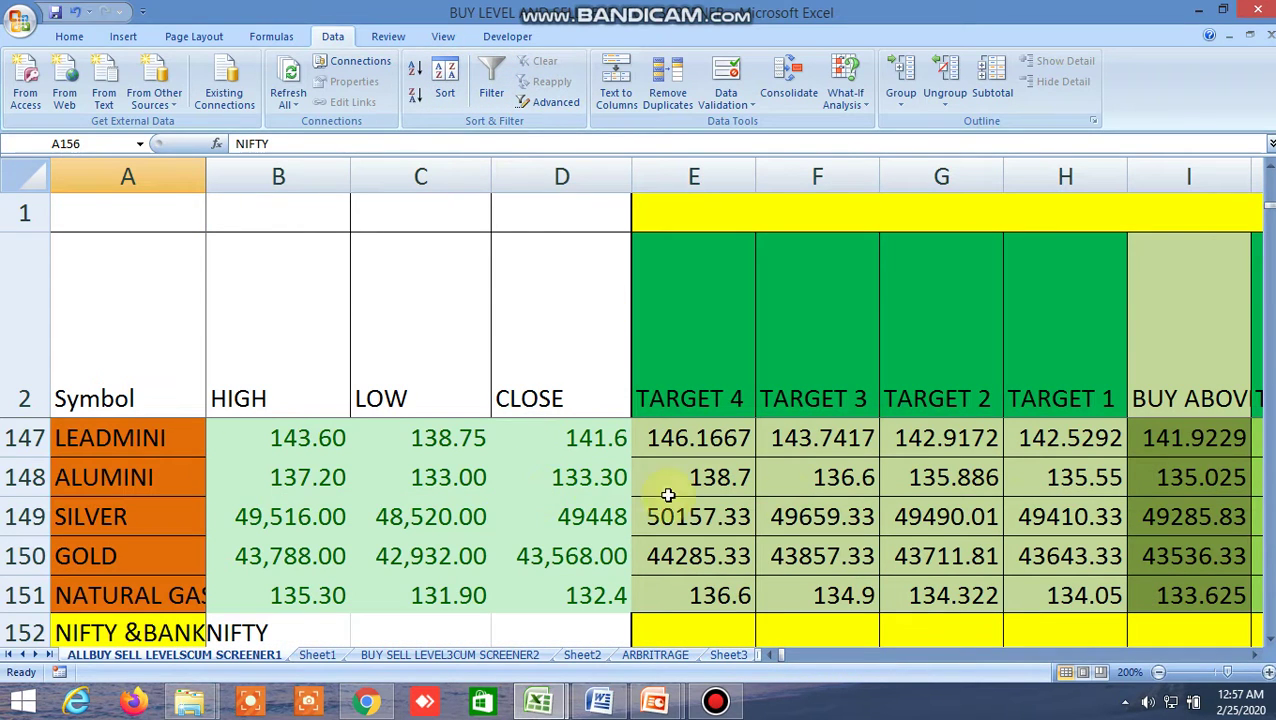
- Look through the commodity rows from natural gas back up to CRUDEOIL
{"action": "left_click", "coordinate": [1268, 175]}
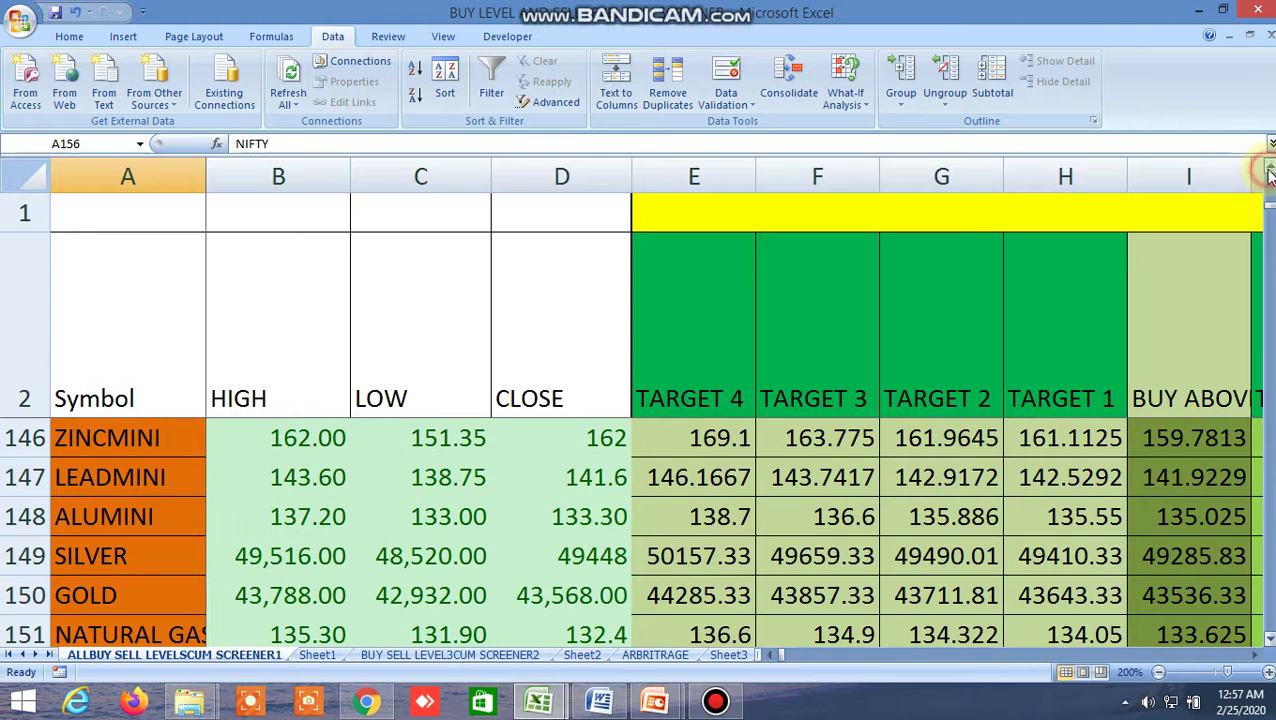
{"action": "left_click", "coordinate": [1268, 175]}
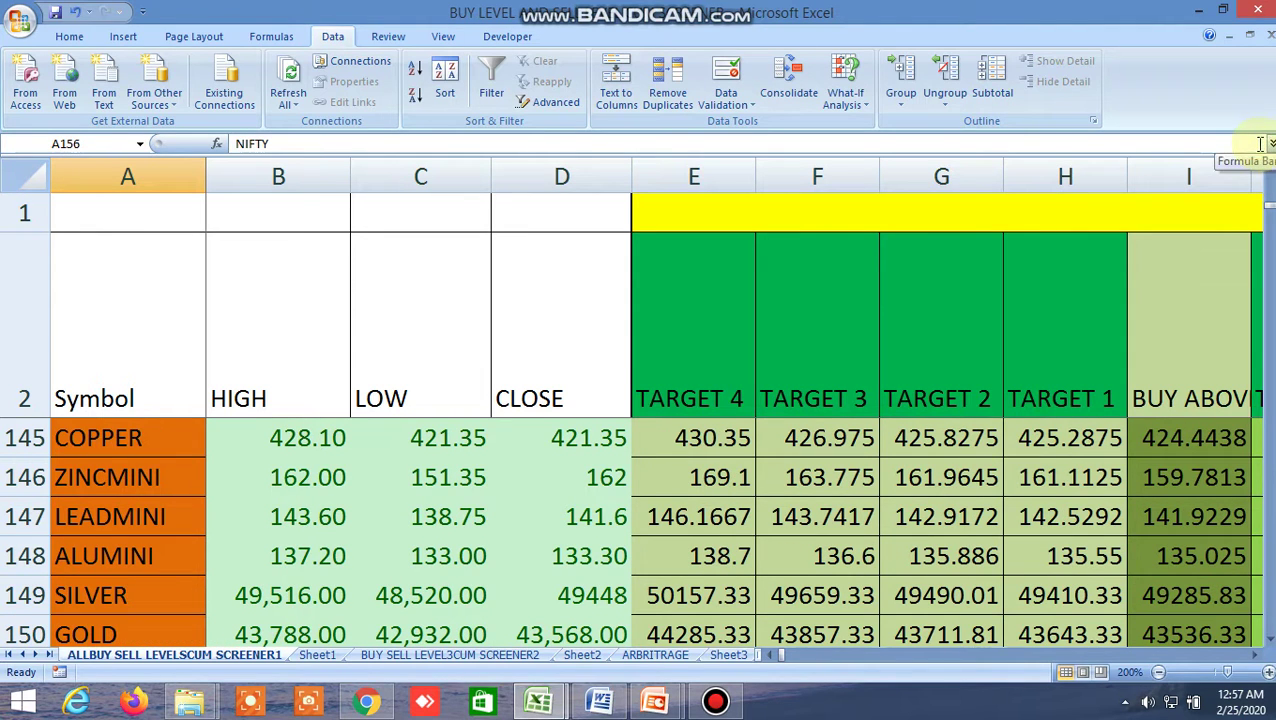
{"action": "left_click", "coordinate": [1268, 175]}
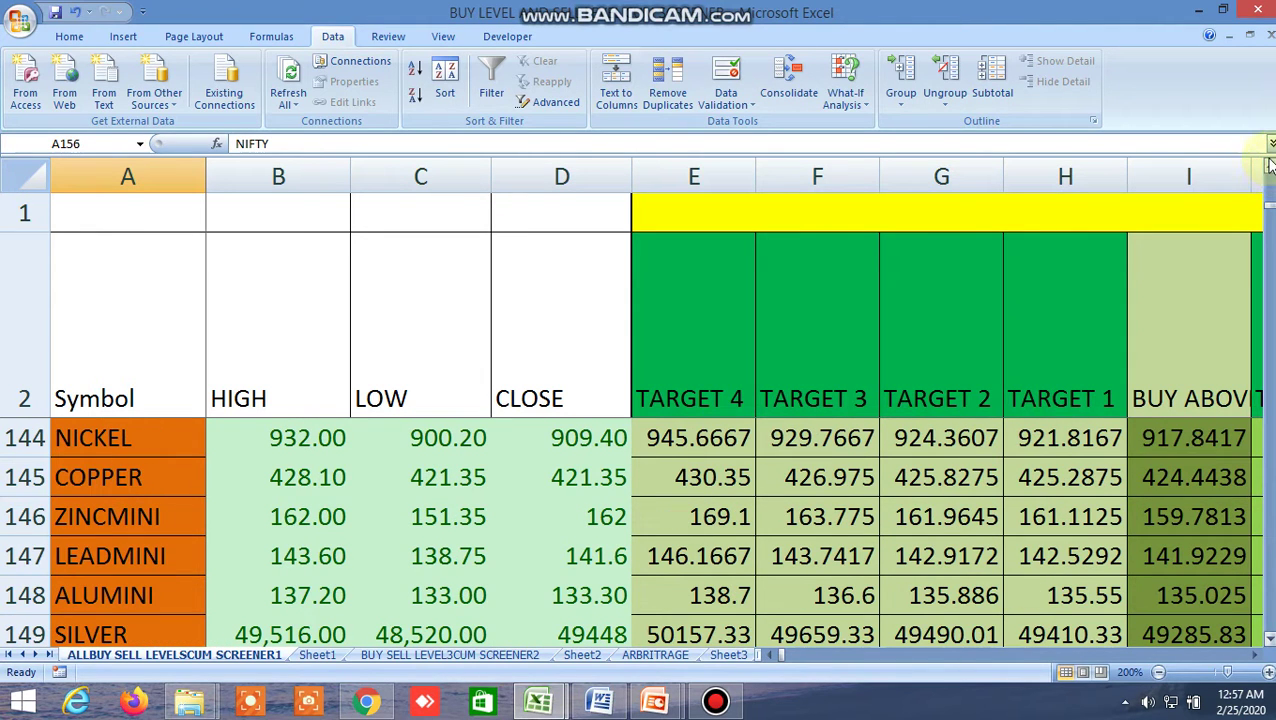
{"action": "left_click", "coordinate": [1268, 165]}
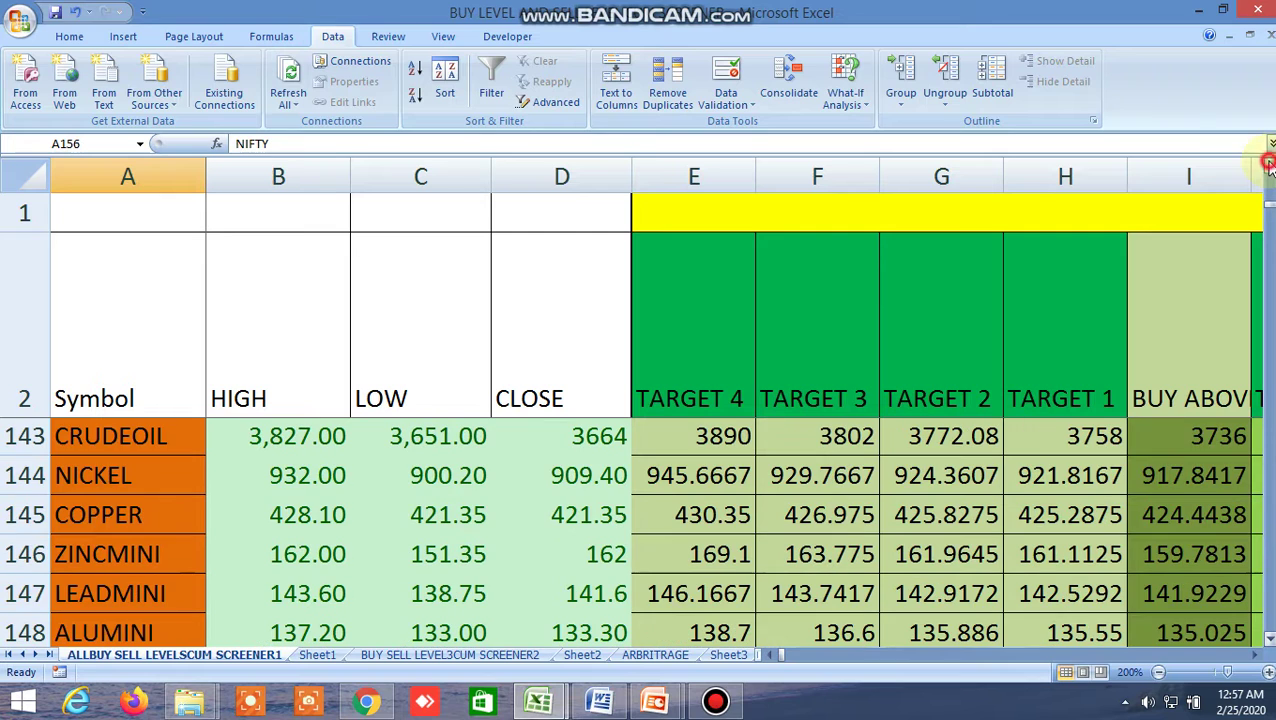
- Examine the commodities' BUY ABOVE, Sell below and TARGET 1 to 8 columns under BUY LEVEL AND SELL LEVELS 1
{"action": "left_click", "coordinate": [1256, 661]}
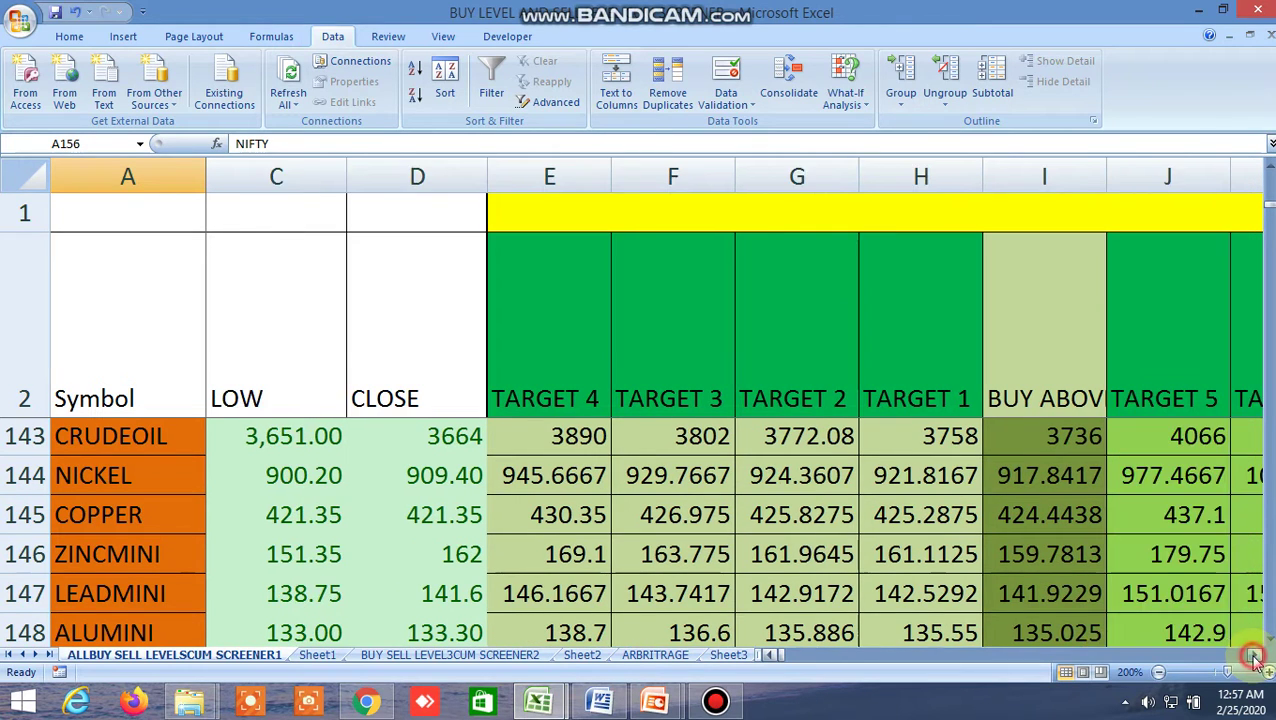
{"action": "left_click", "coordinate": [1256, 661]}
{"action": "left_click", "coordinate": [1255, 659]}
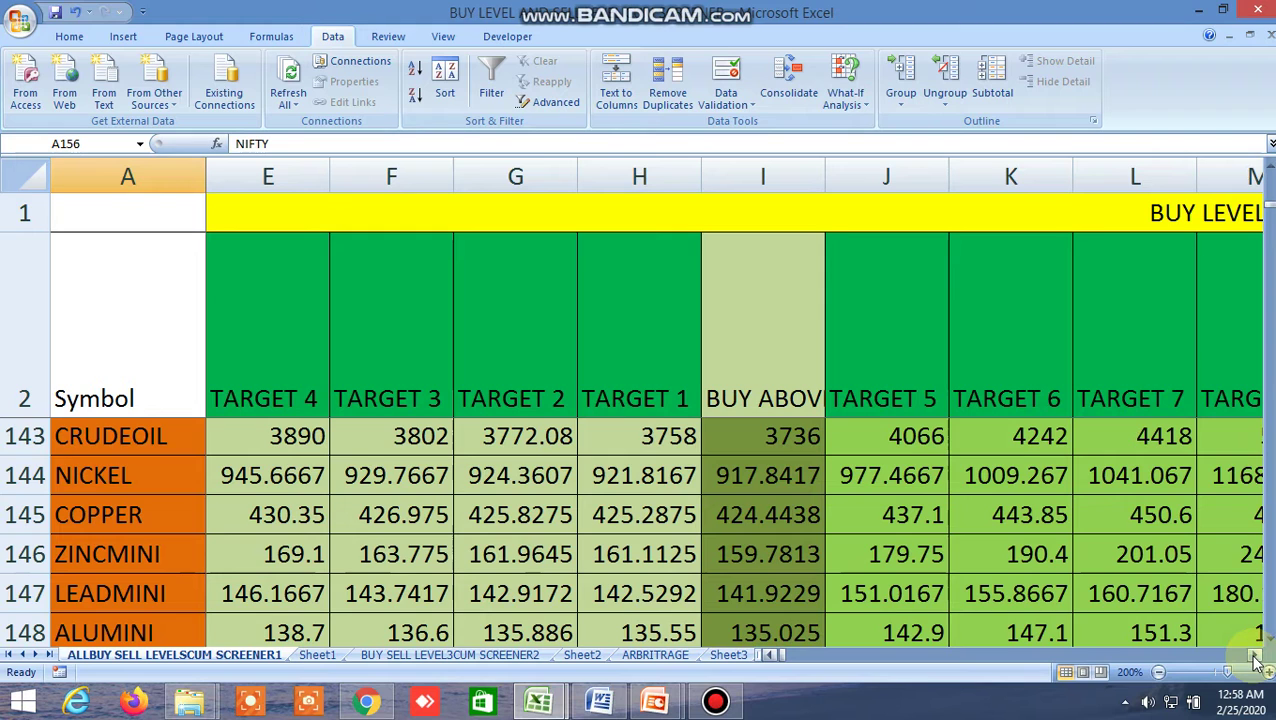
{"action": "left_click", "coordinate": [1256, 661]}
{"action": "left_click", "coordinate": [1256, 661]}
{"action": "left_click", "coordinate": [1256, 661]}
{"action": "left_click", "coordinate": [1256, 661]}
{"action": "left_click", "coordinate": [1256, 661]}
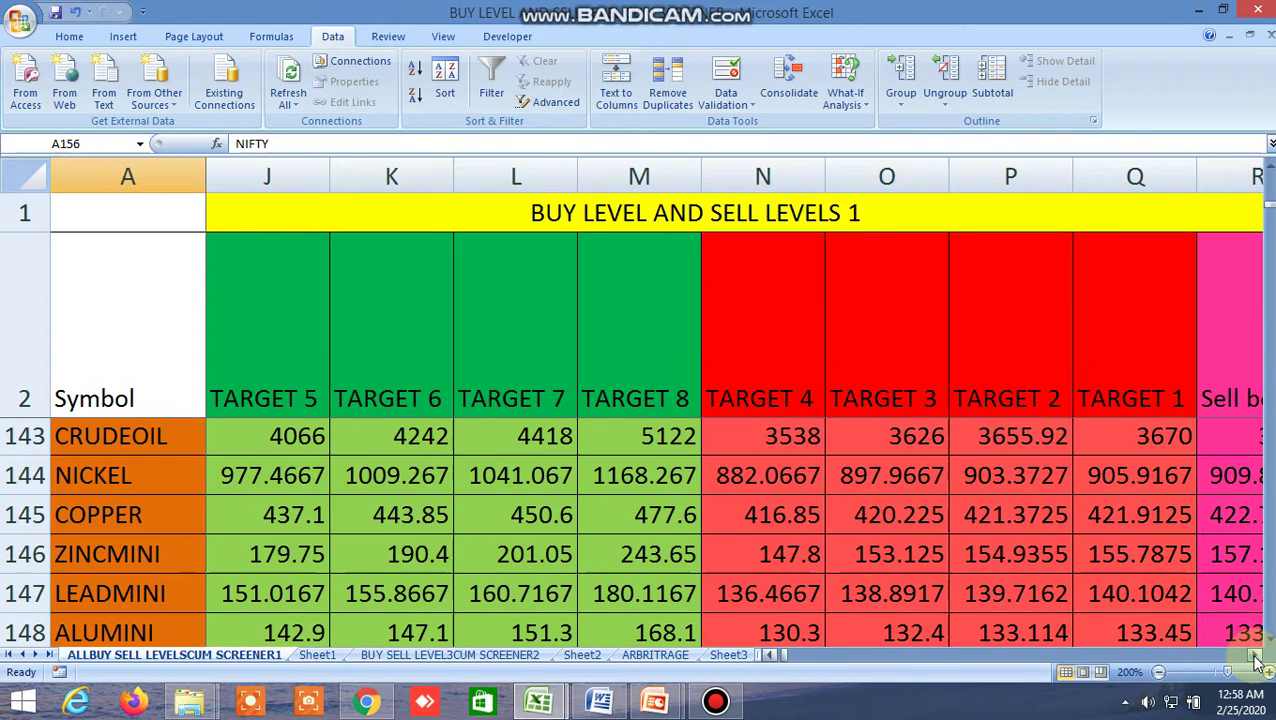
{"action": "left_click", "coordinate": [1256, 661]}
{"action": "left_click", "coordinate": [1256, 661]}
{"action": "left_click", "coordinate": [1256, 661]}
{"action": "left_click", "coordinate": [1256, 661]}
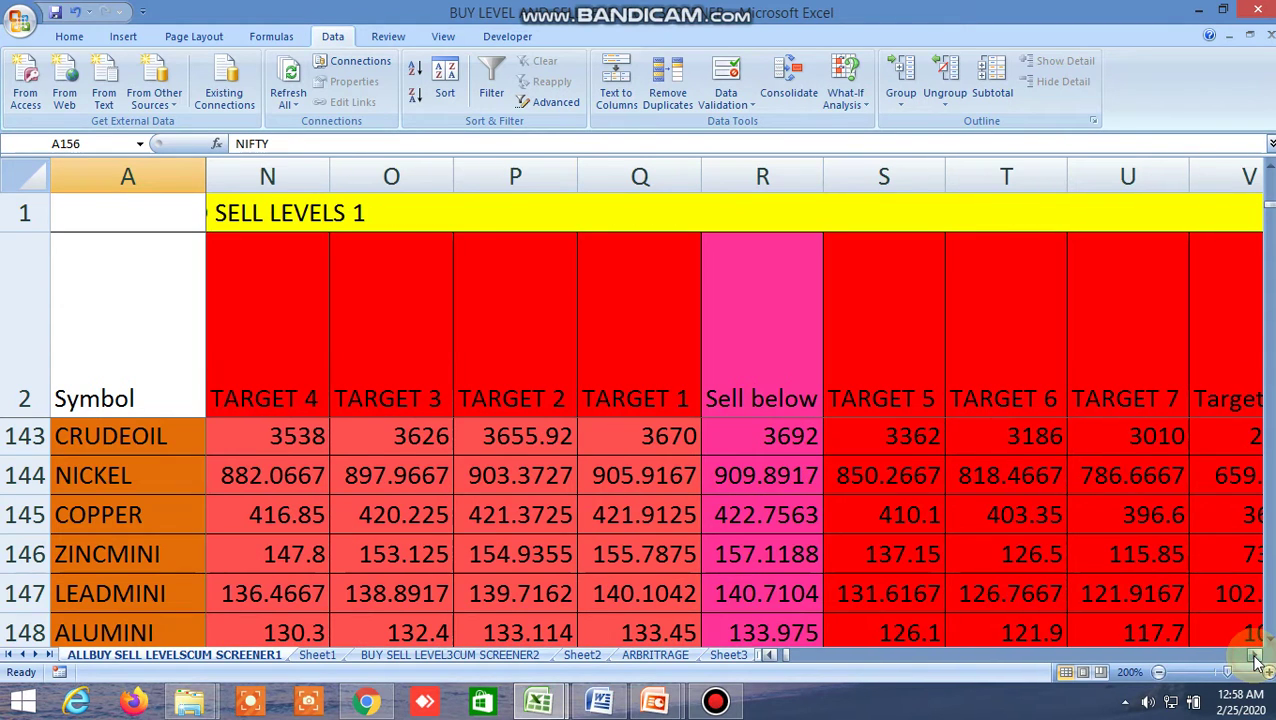
{"action": "left_click", "coordinate": [1256, 661]}
{"action": "left_click", "coordinate": [1256, 661]}
{"action": "left_click", "coordinate": [1256, 661]}
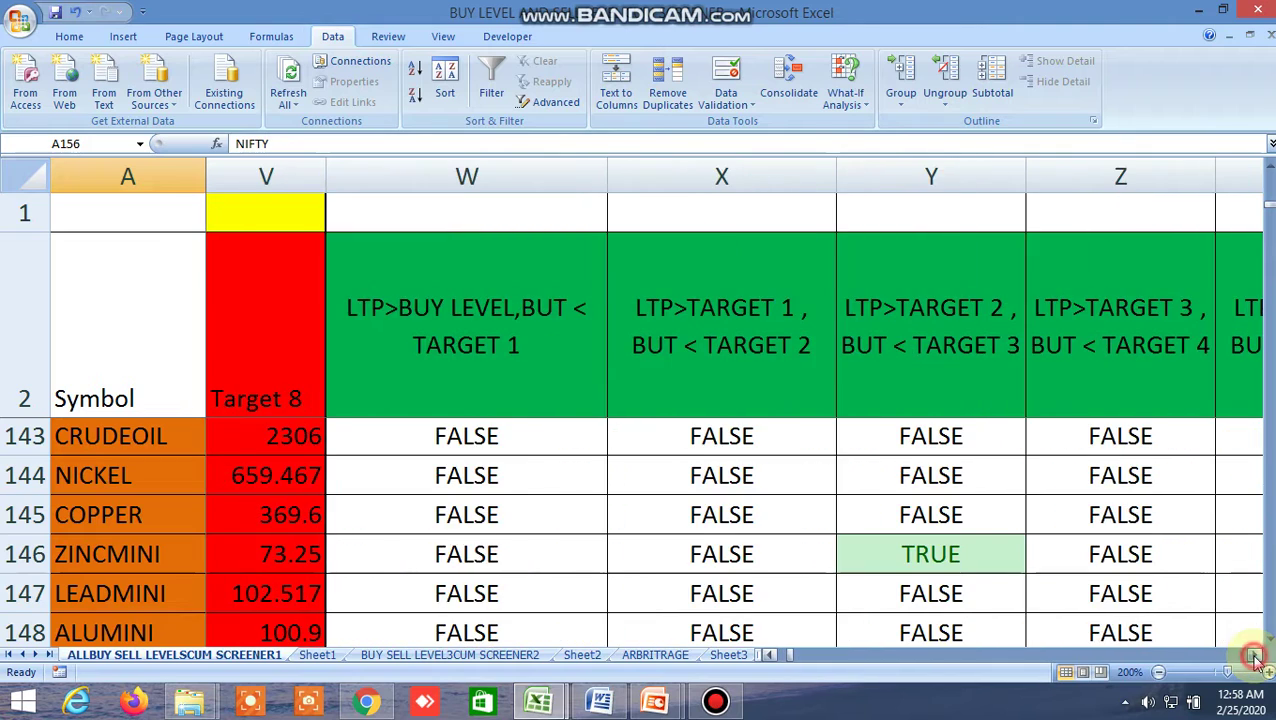
- Look across the commodities' LTP condition columns through QUARTILE 30 and the previous range columns, and return to the HIGH column
{"action": "left_click", "coordinate": [1256, 661]}
{"action": "left_click_drag", "start_coordinate": [1256, 661], "coordinate": [1258, 665]}
{"action": "left_click", "coordinate": [1256, 661]}
{"action": "left_click", "coordinate": [1256, 661]}
{"action": "left_click", "coordinate": [1256, 661]}
{"action": "left_click", "coordinate": [1256, 661]}
{"action": "left_click", "coordinate": [1256, 661]}
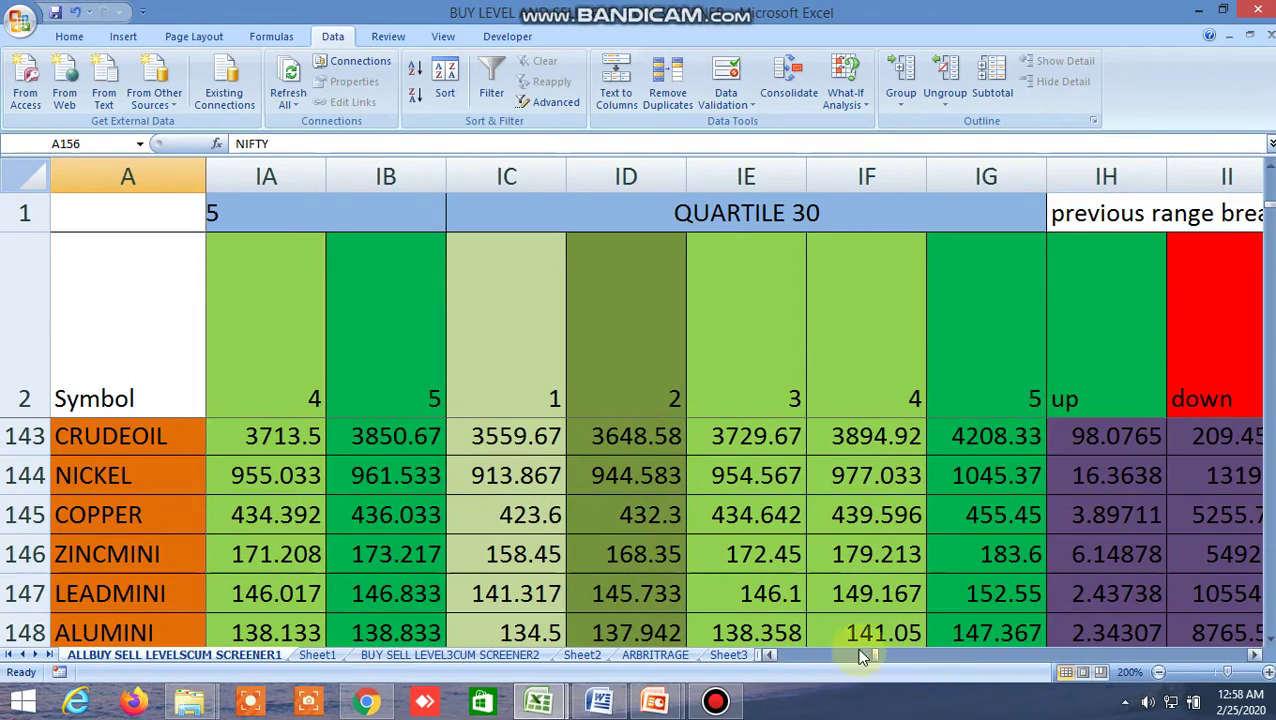
{"action": "left_click_drag", "start_coordinate": [873, 660], "coordinate": [785, 655]}
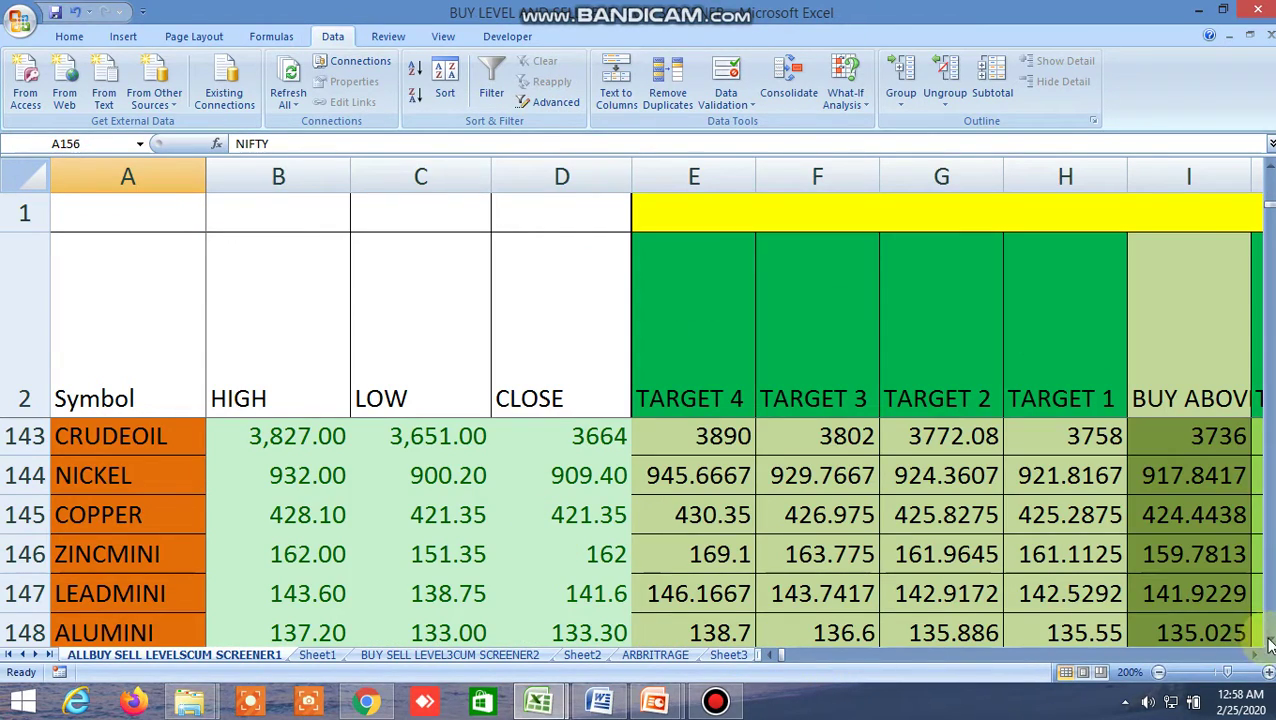
- Look across the TIRONE LEVEL and LINEAR REGRESSION columns, and view the target and LTP condition columns of the stock rows starting at ACC
{"action": "left_click_drag", "start_coordinate": [1268, 645], "coordinate": [1238, 668]}
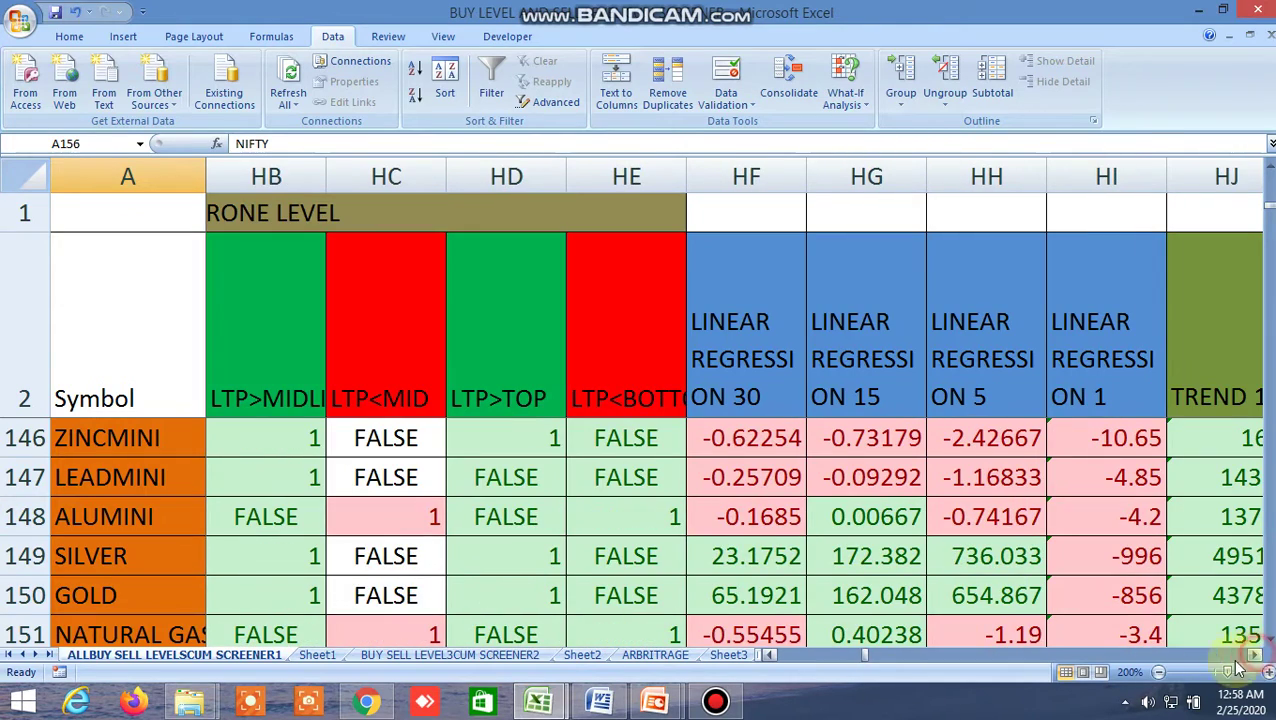
{"action": "left_click_drag", "start_coordinate": [864, 655], "coordinate": [772, 652]}
{"action": "scroll", "coordinate": [730, 515], "scroll_direction": "down", "scroll_amount": 4}
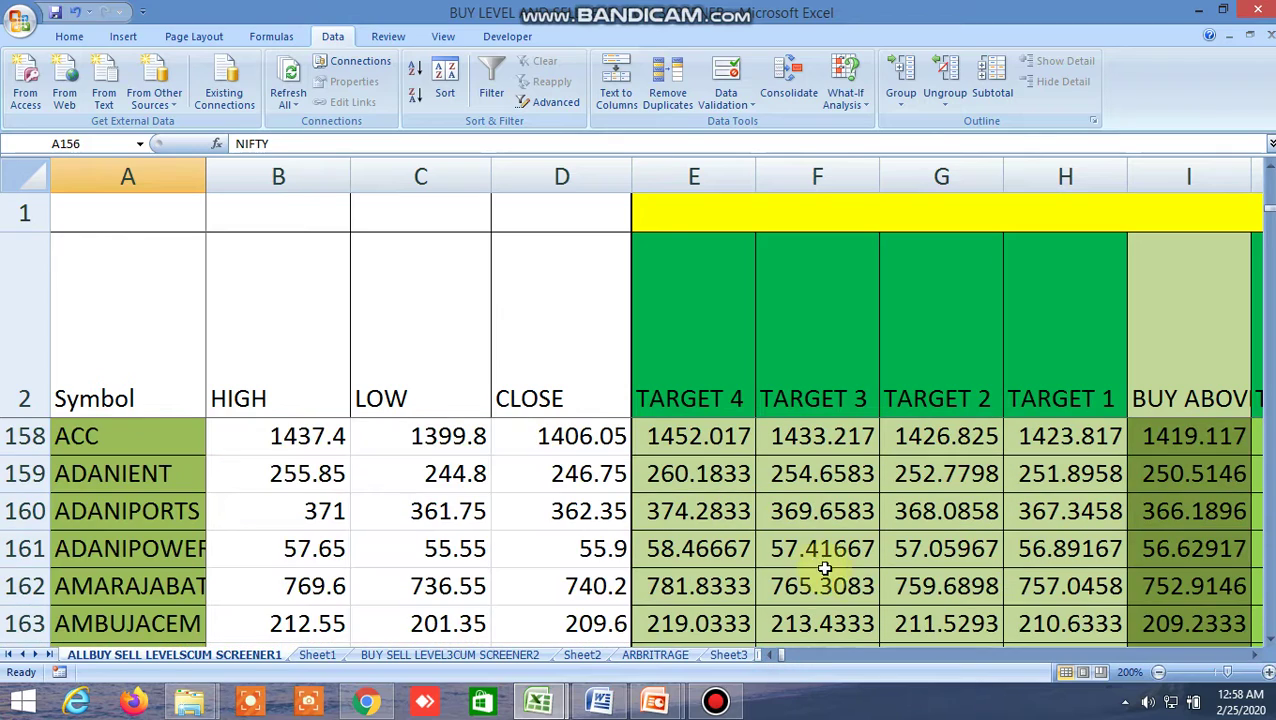
{"action": "left_click_drag", "start_coordinate": [1253, 658], "coordinate": [1253, 658]}
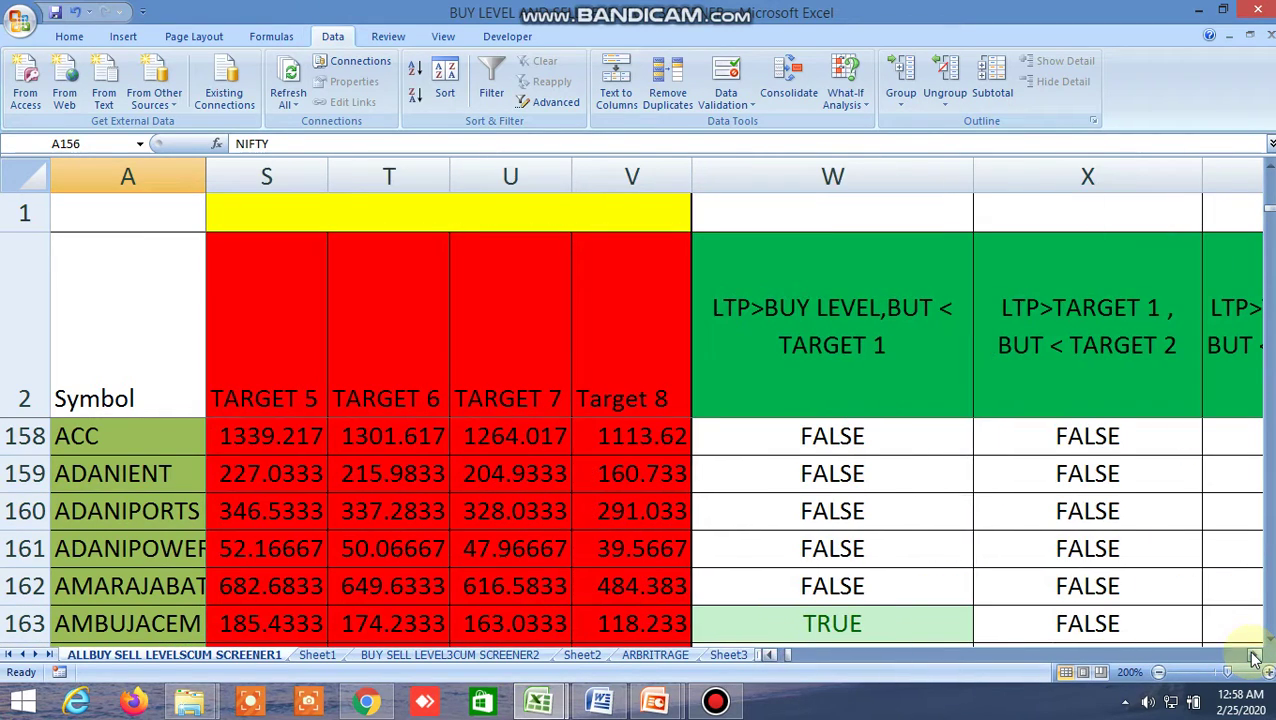
- Open the BUY SELL LEVEL3CUM SCREENER2 sheet and go to its first stock rows, starting at ACC
{"action": "left_click", "coordinate": [519, 655]}
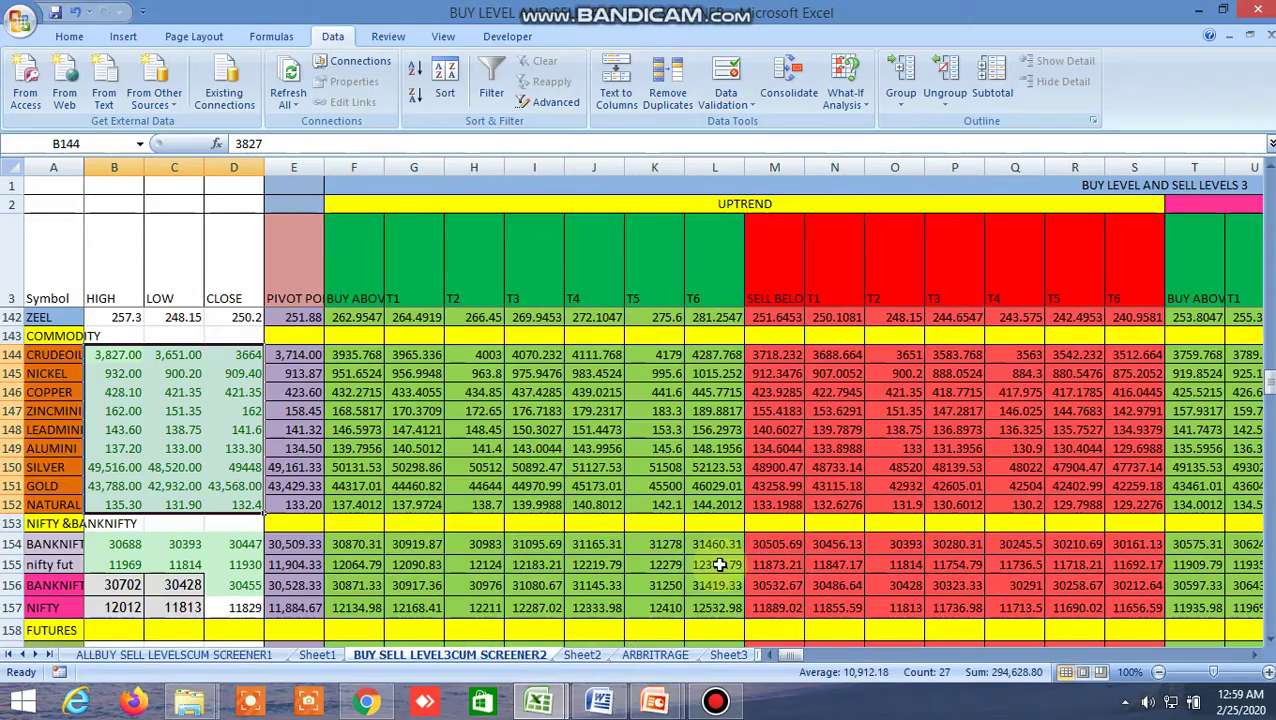
{"action": "scroll", "coordinate": [806, 365], "scroll_direction": "up", "scroll_amount": 16}
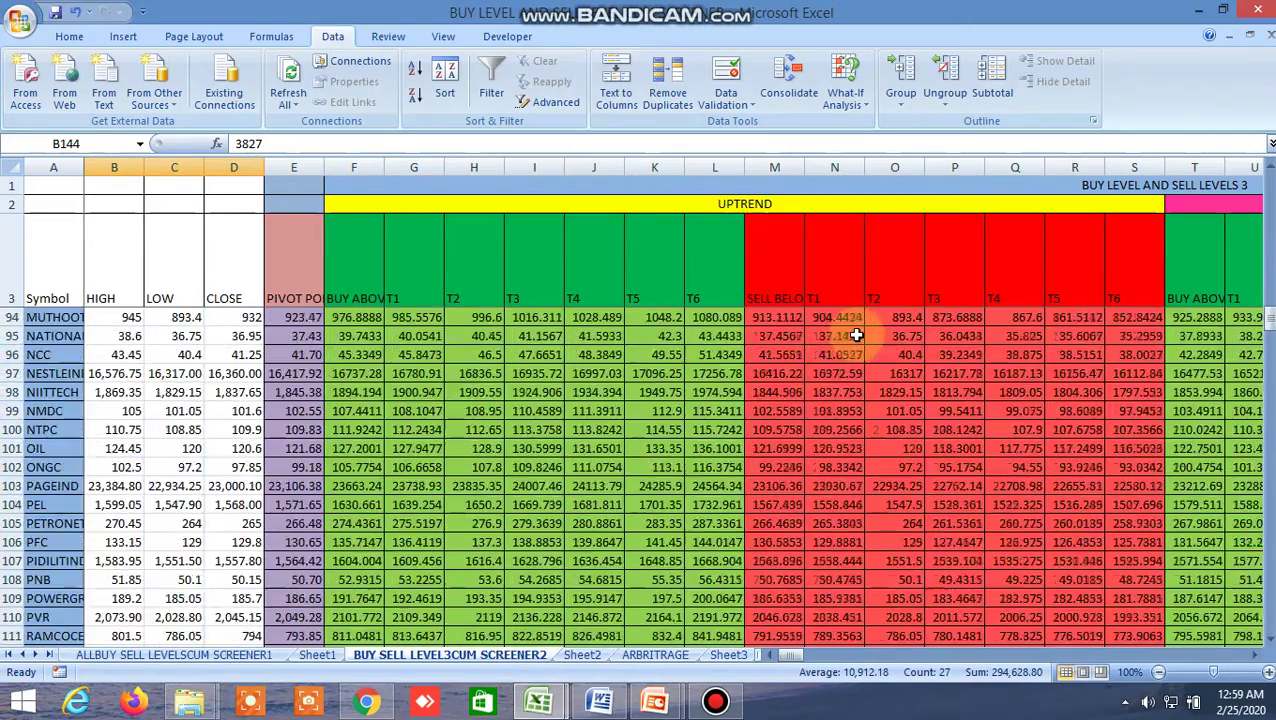
{"action": "scroll", "coordinate": [857, 336], "scroll_direction": "up", "scroll_amount": 20}
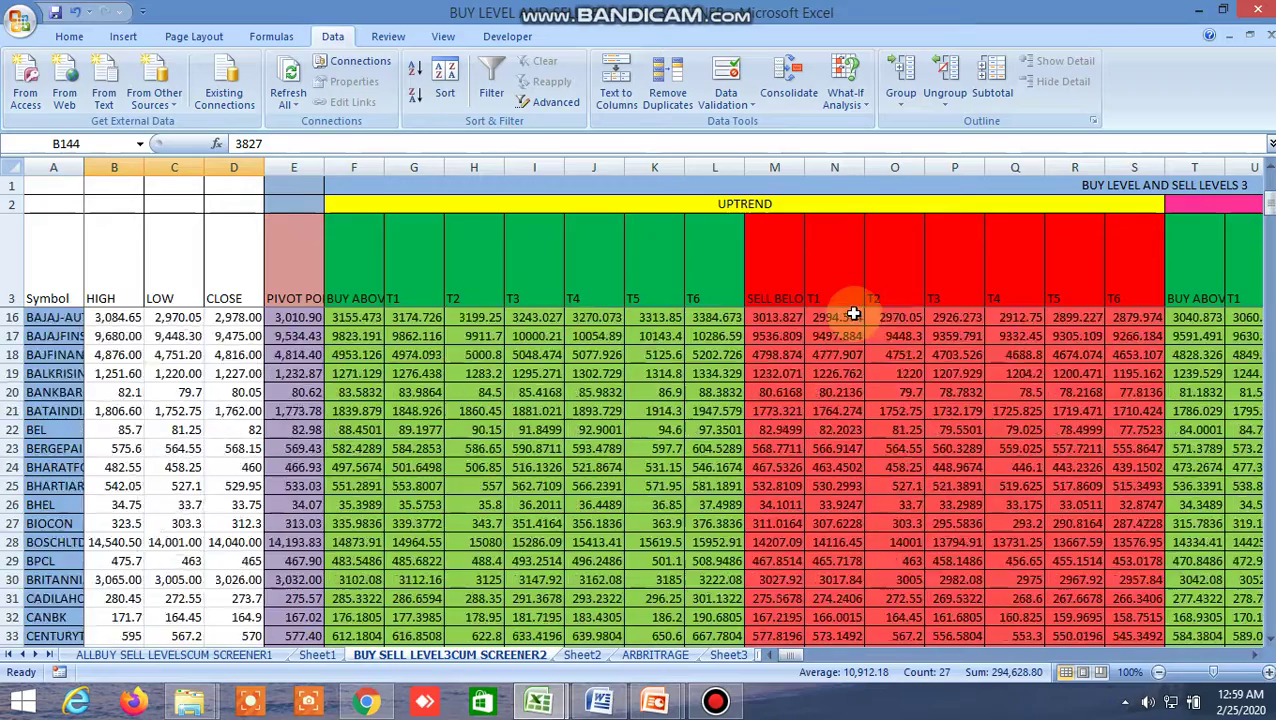
{"action": "scroll", "coordinate": [850, 310], "scroll_direction": "up", "scroll_amount": 4}
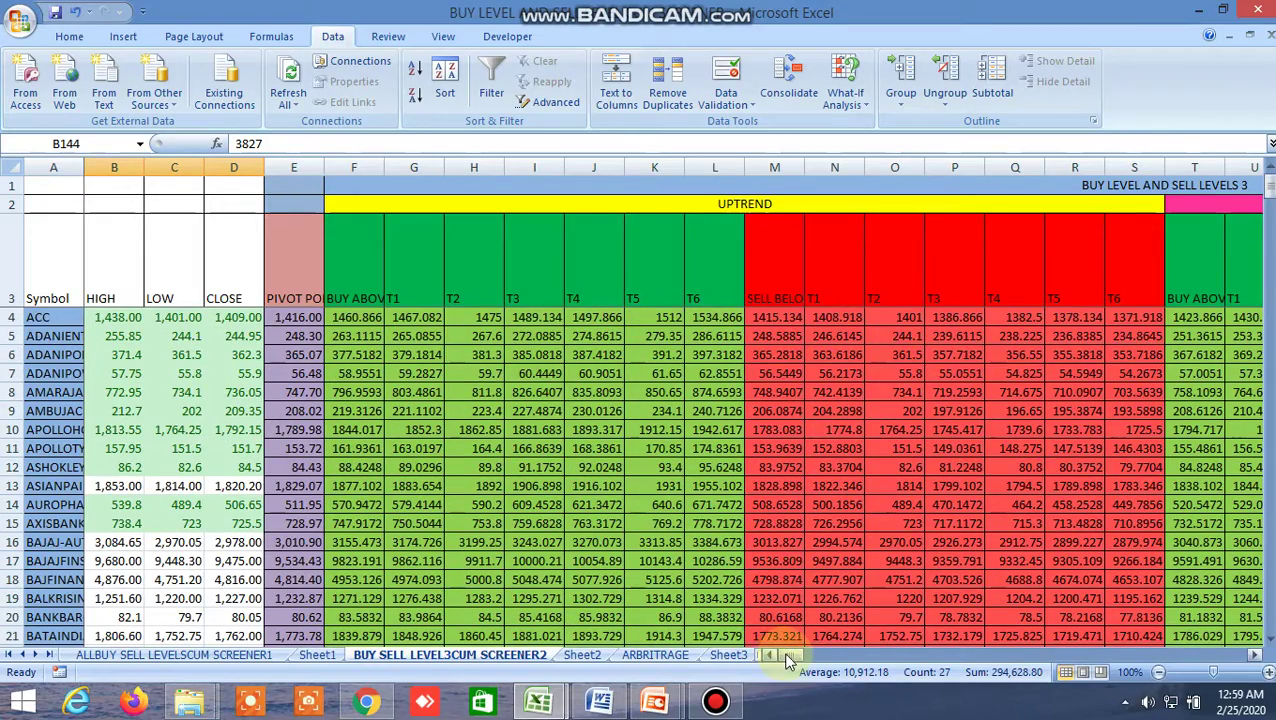
- Inspect the 100 MA crossover formula for the AMBUJACEM row along with its HIGH and LOW values
{"action": "left_click_drag", "start_coordinate": [787, 660], "coordinate": [1020, 682]}
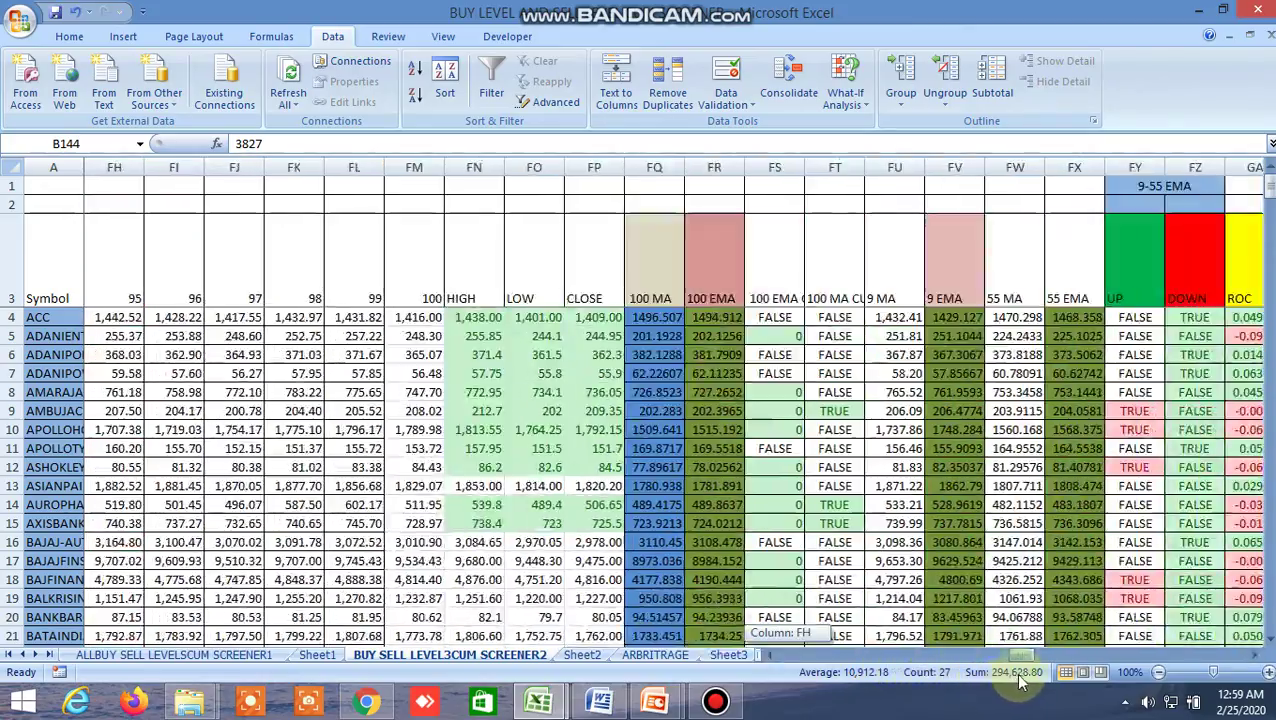
{"action": "left_click", "coordinate": [840, 411]}
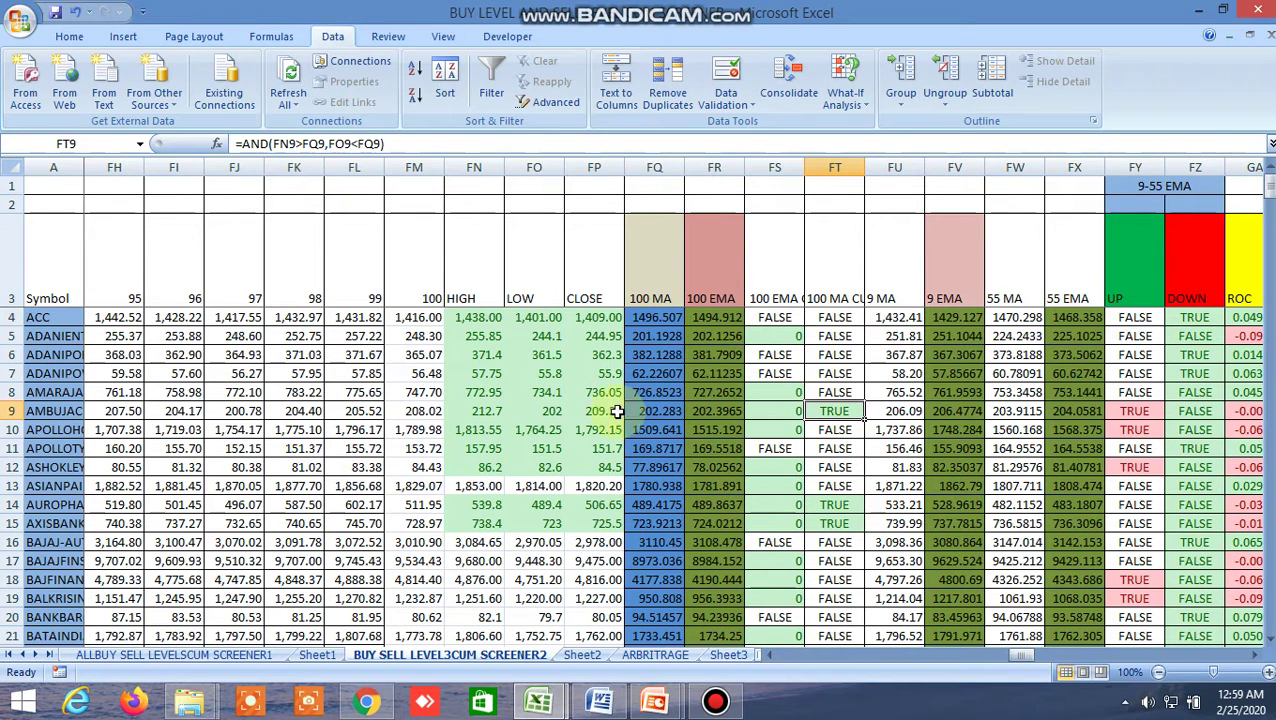
{"action": "left_click", "coordinate": [497, 415]}
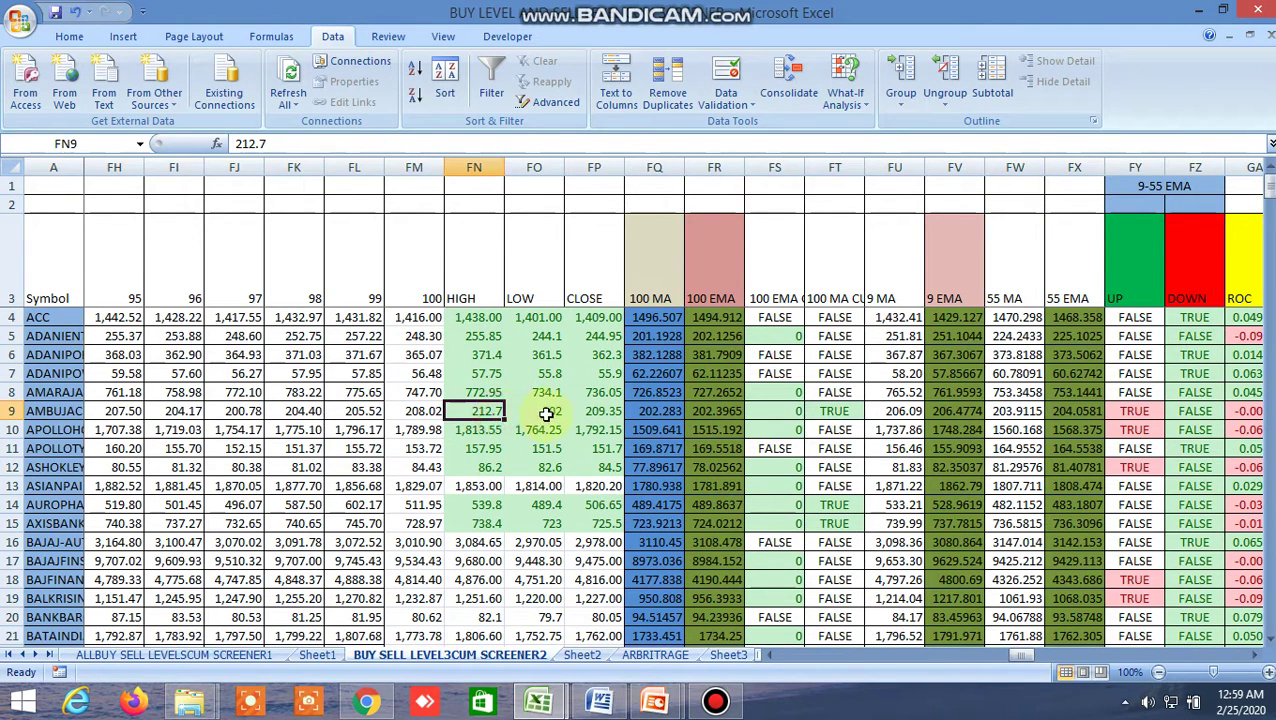
{"action": "left_click", "coordinate": [546, 414]}
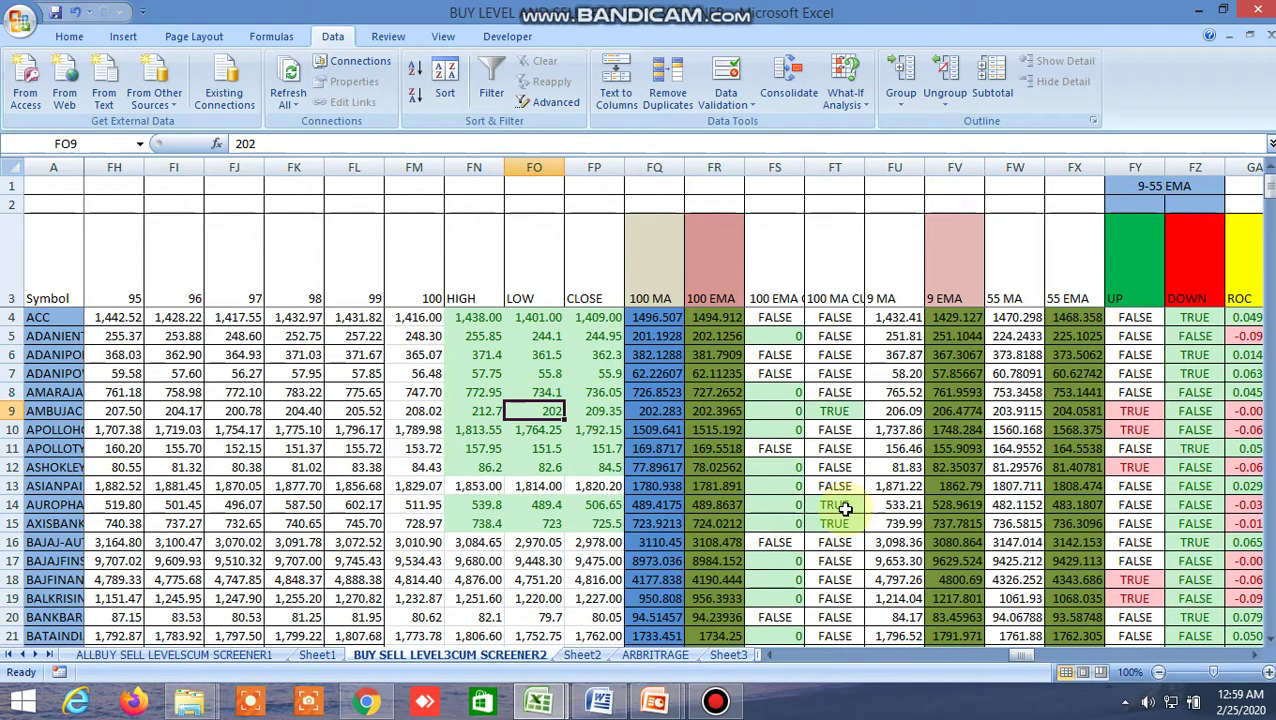
- Inspect the 100 MA crossover formulas in rows 14 and 15, and the HIGH value in row 14
{"action": "scroll", "coordinate": [845, 509], "scroll_direction": "down", "scroll_amount": 1}
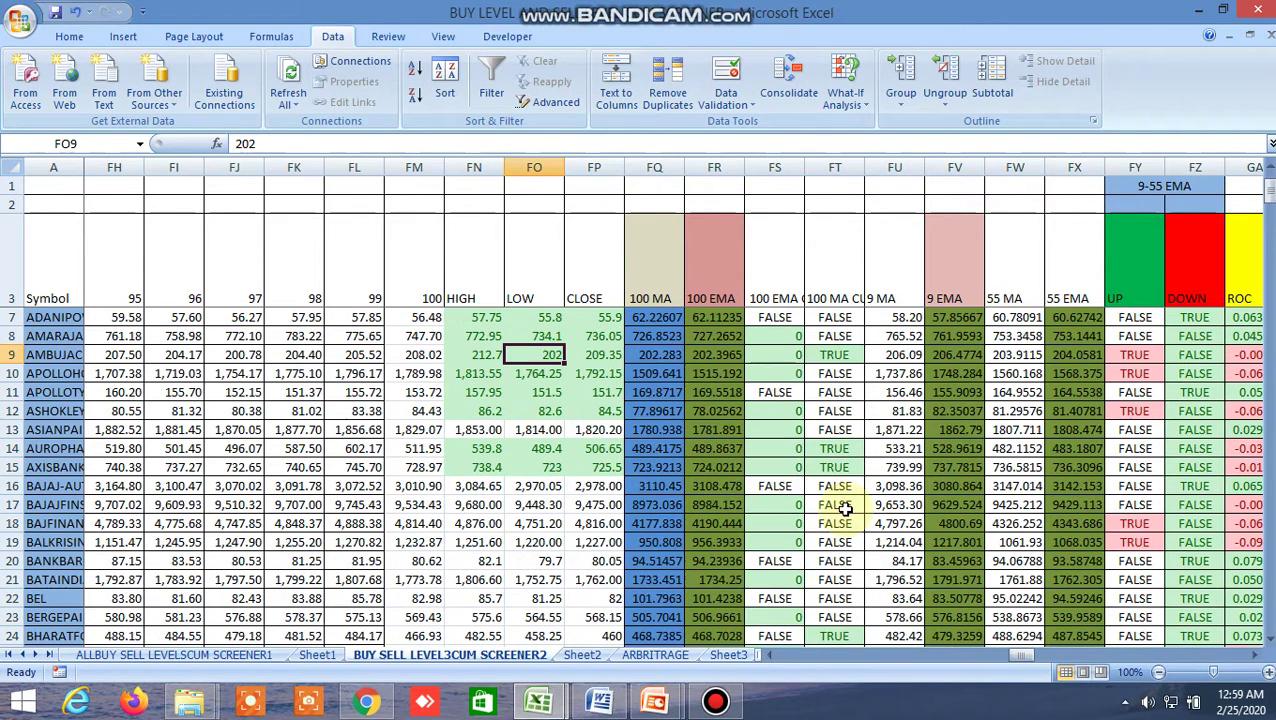
{"action": "left_click", "coordinate": [838, 448]}
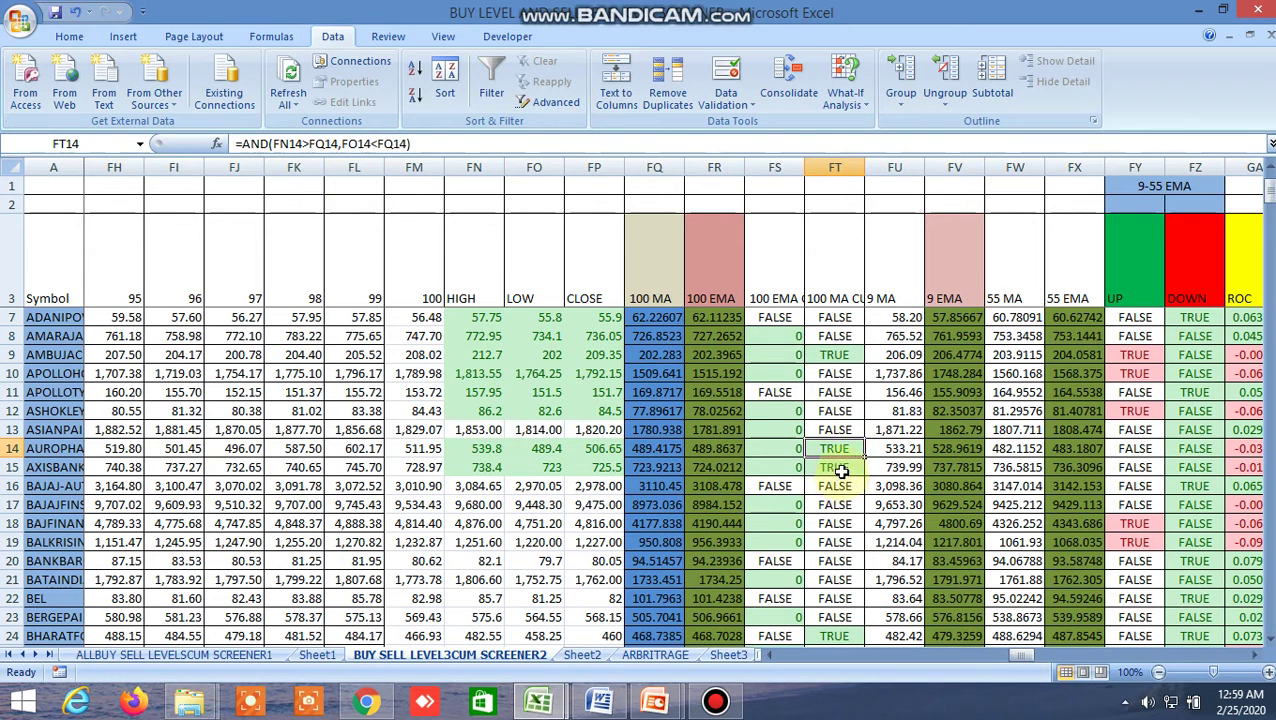
{"action": "left_click", "coordinate": [842, 468]}
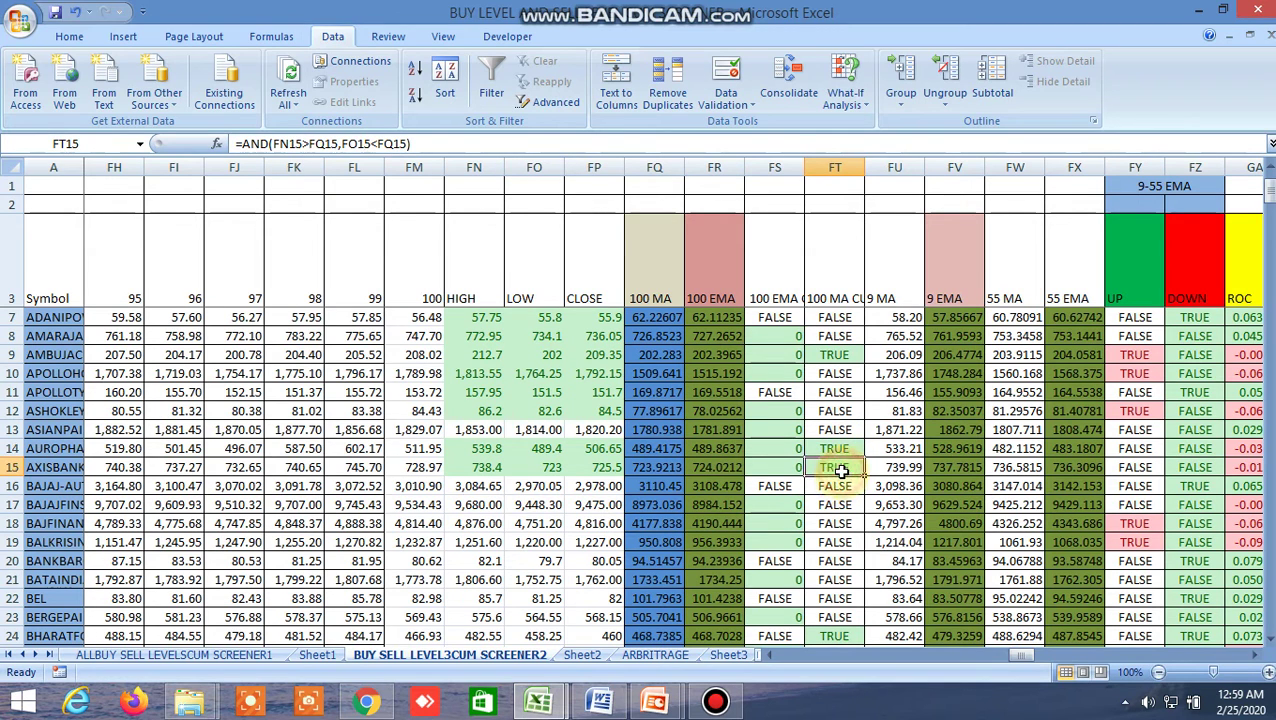
{"action": "left_click", "coordinate": [492, 450]}
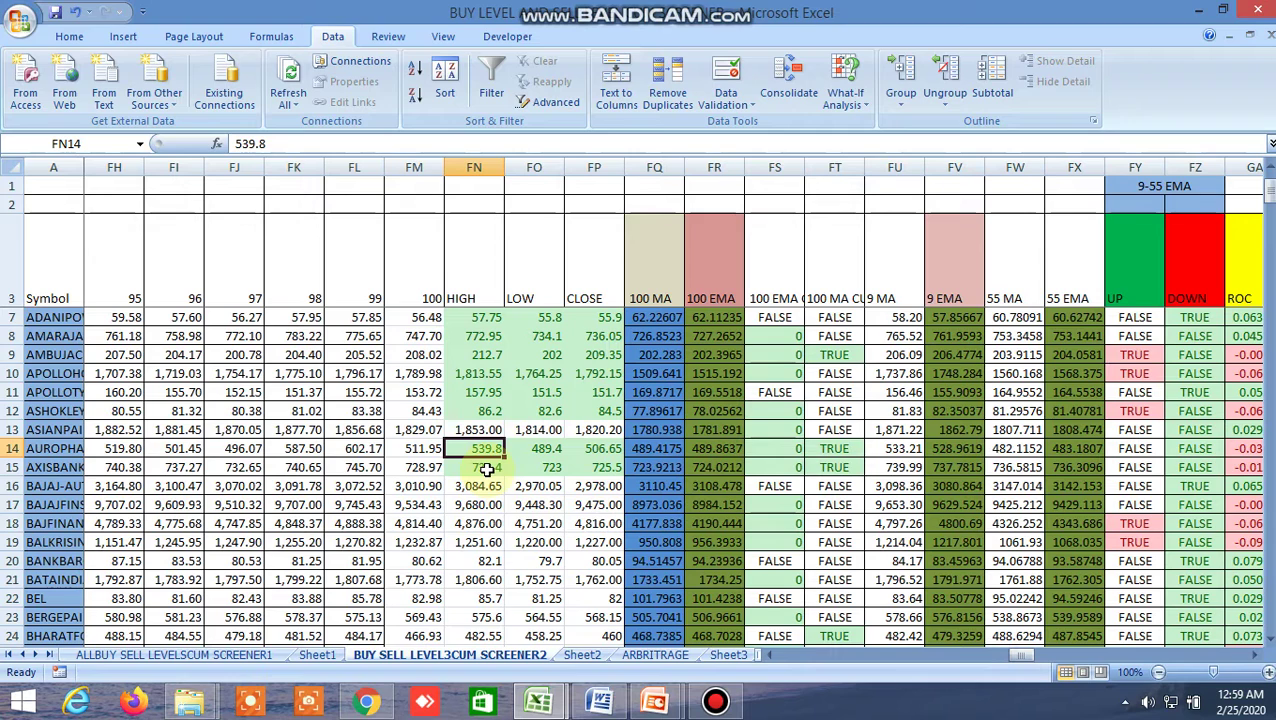
- Switch to the Zerodha Kite chart in Chrome and set the BANKNIFTY FEB 30600 CE interval to 1 D
{"action": "key", "text": "alt+Tab"}
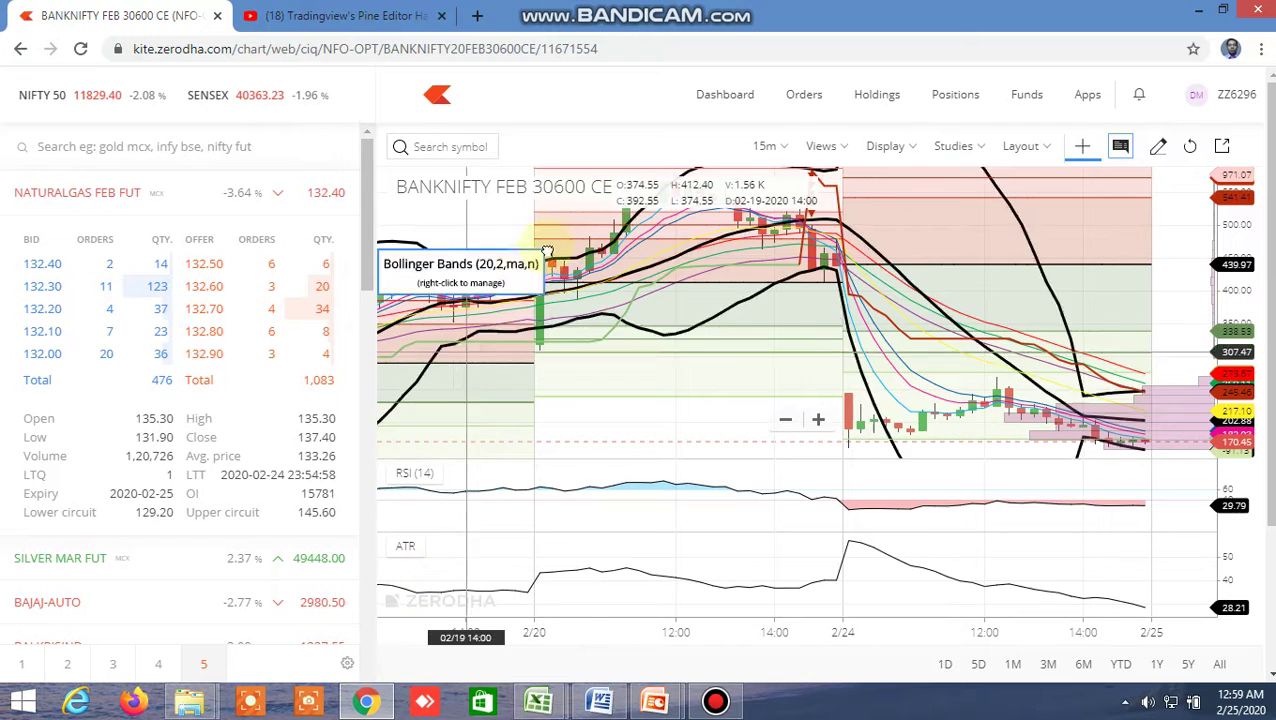
{"action": "left_click", "coordinate": [779, 145]}
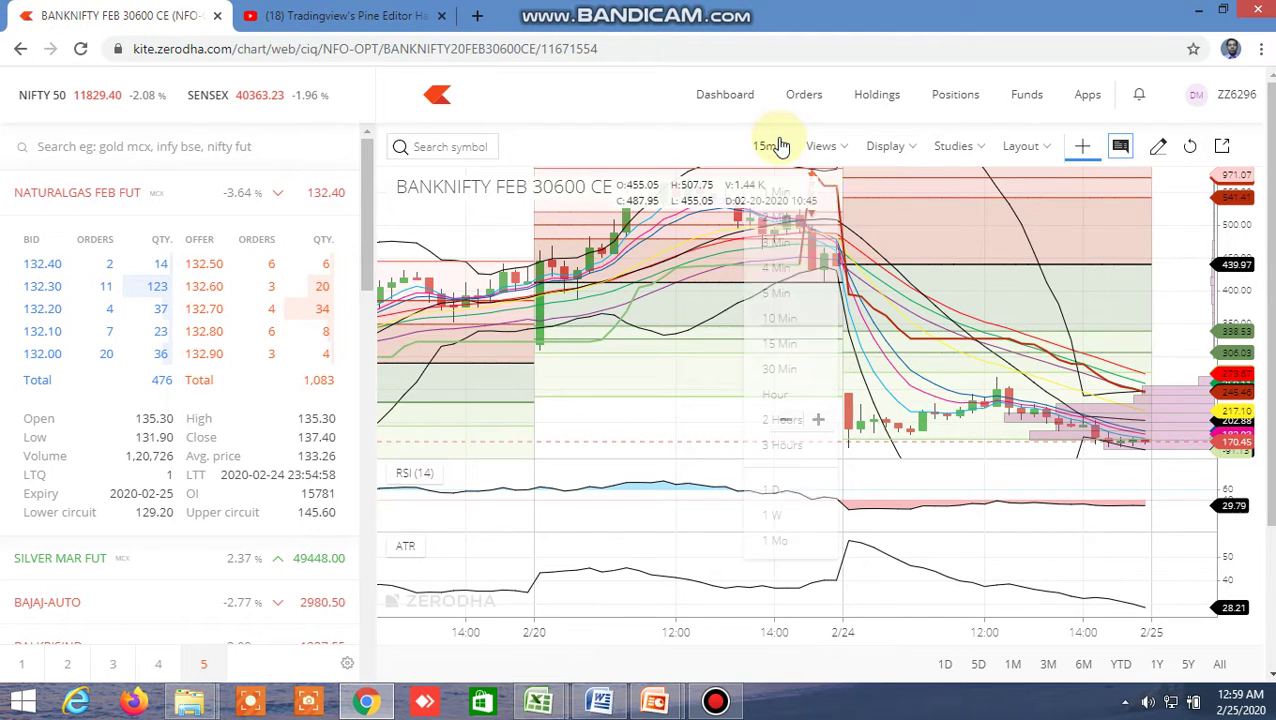
{"action": "left_click", "coordinate": [784, 490]}
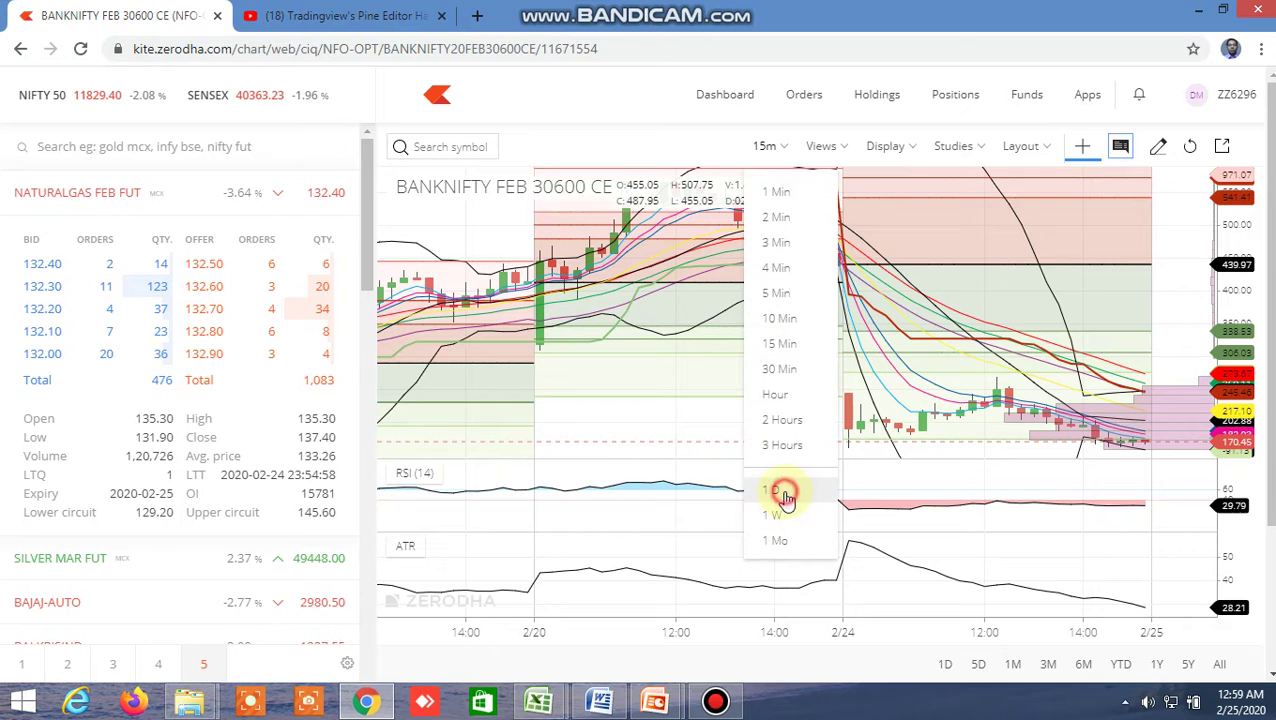
- Clear all current studies from the BANKNIFTY FEB 30600 CE chart
{"action": "left_click", "coordinate": [905, 147]}
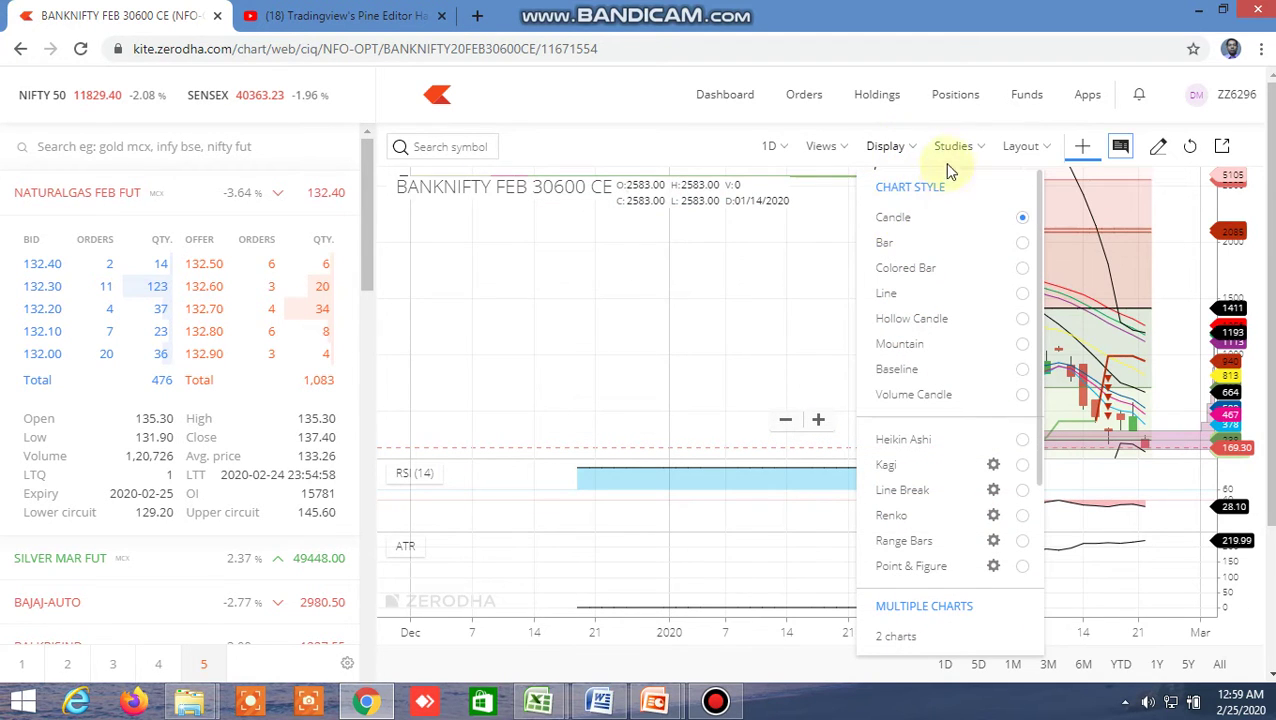
{"action": "left_click", "coordinate": [978, 149]}
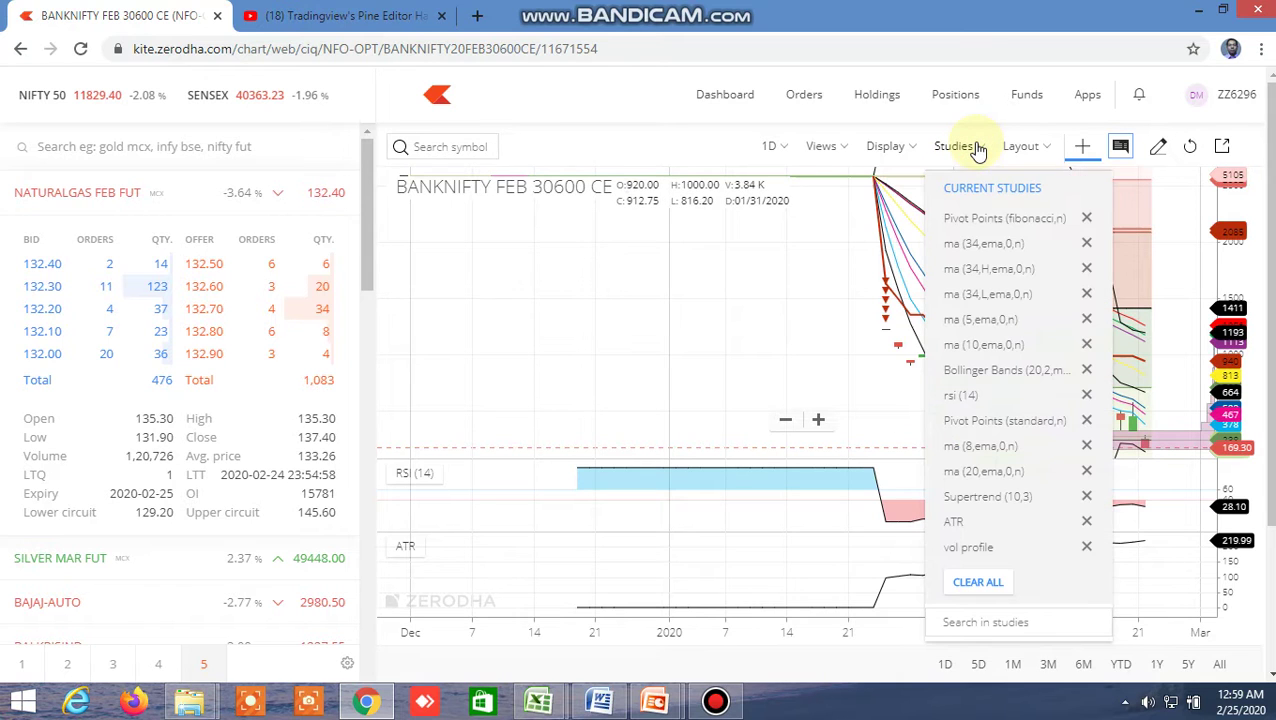
{"action": "left_click", "coordinate": [979, 583]}
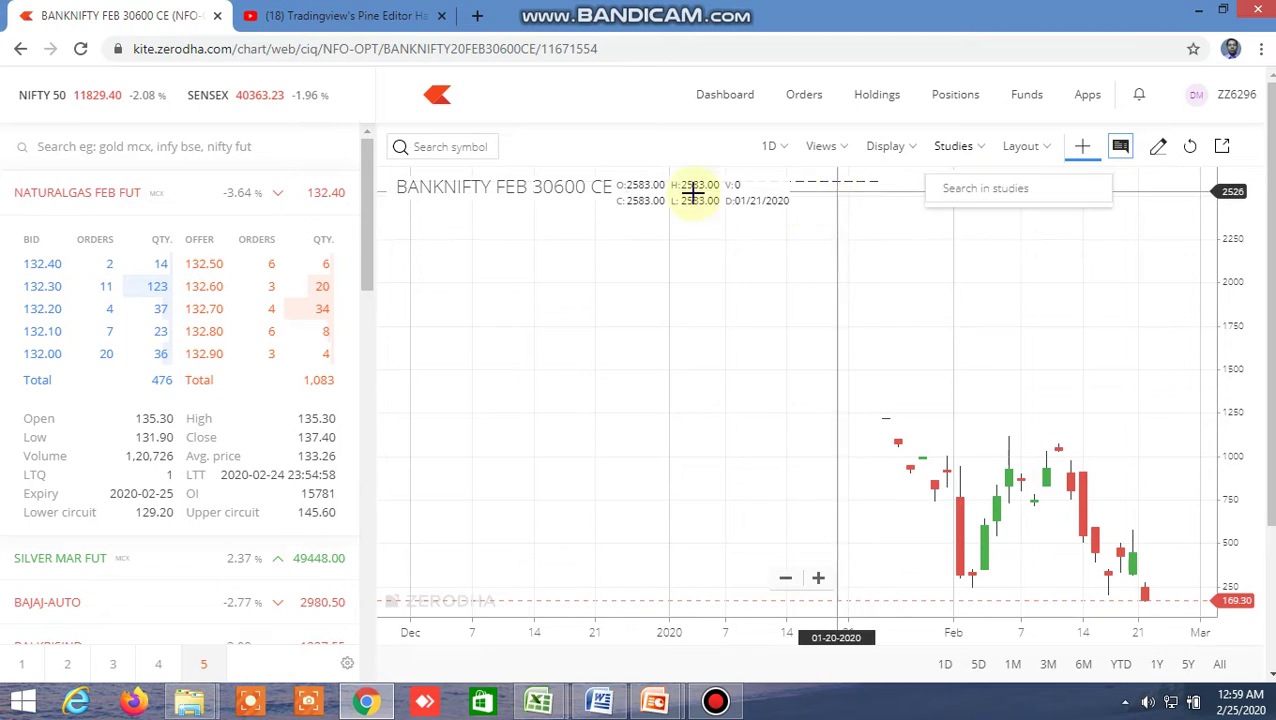
- Search the chart studies for "moving"
{"action": "left_click", "coordinate": [960, 160]}
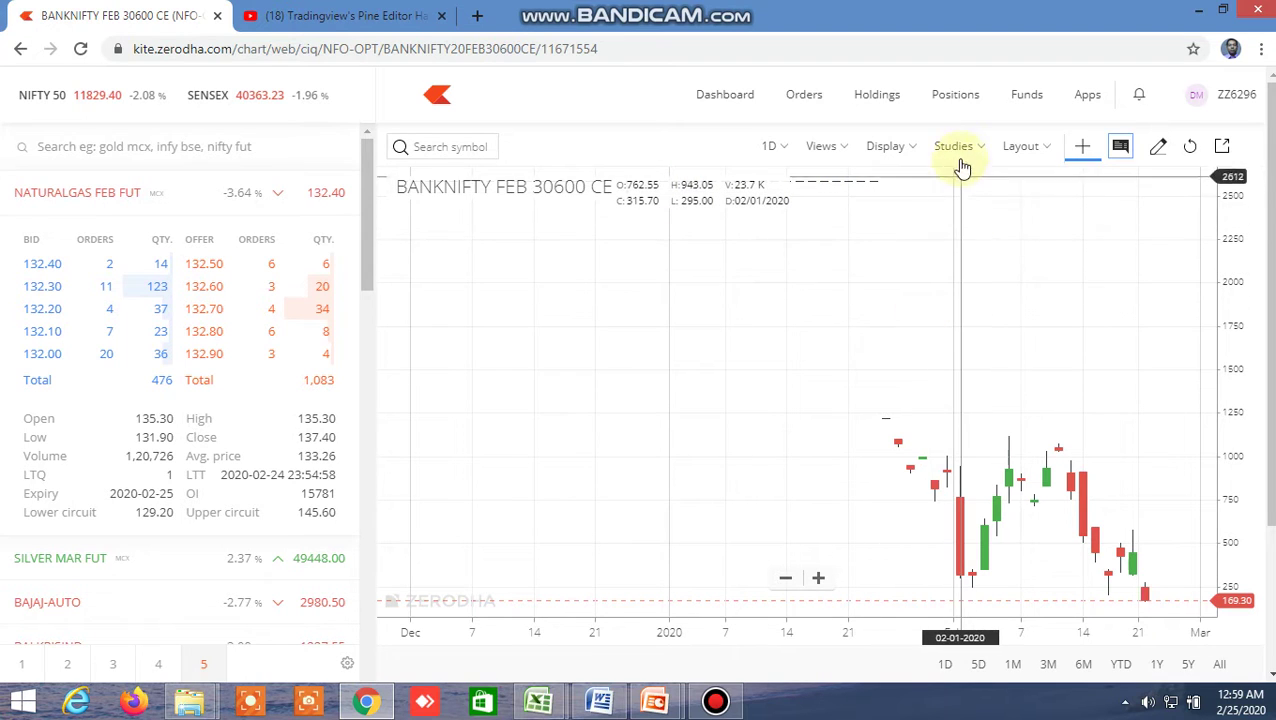
{"action": "left_click", "coordinate": [960, 152]}
{"action": "left_click", "coordinate": [973, 181]}
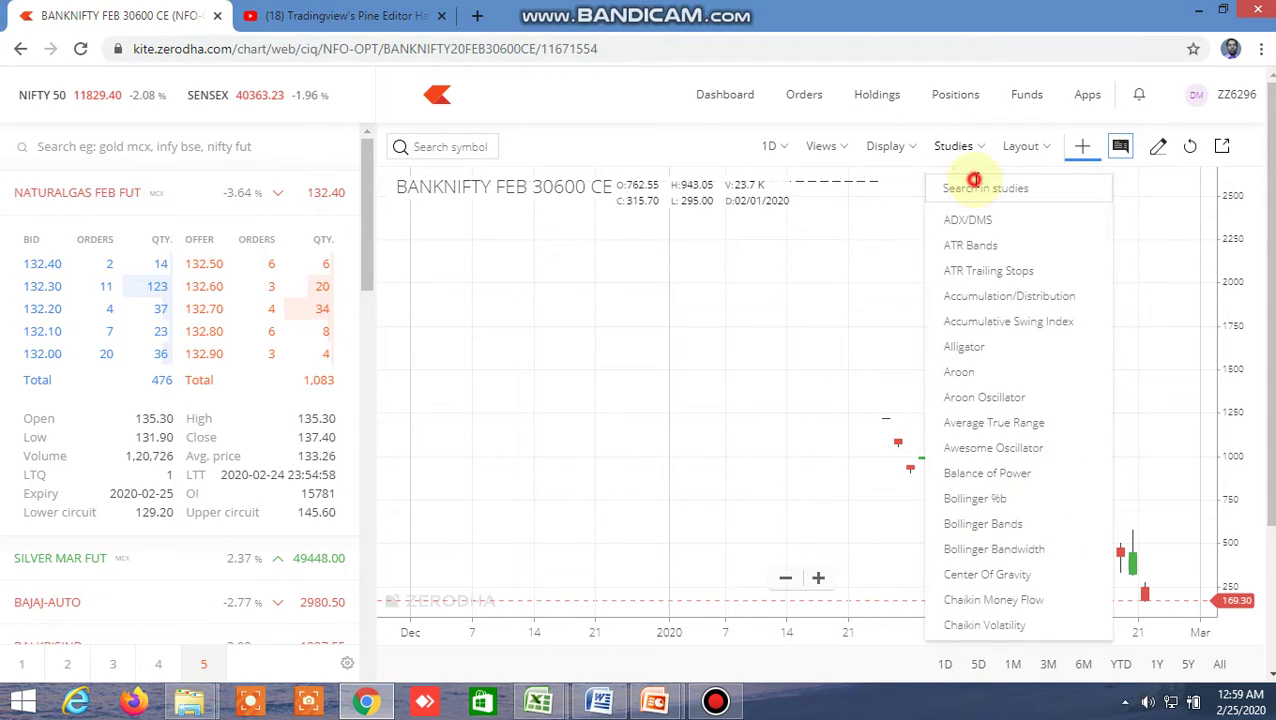
{"action": "type", "text": "movi"}
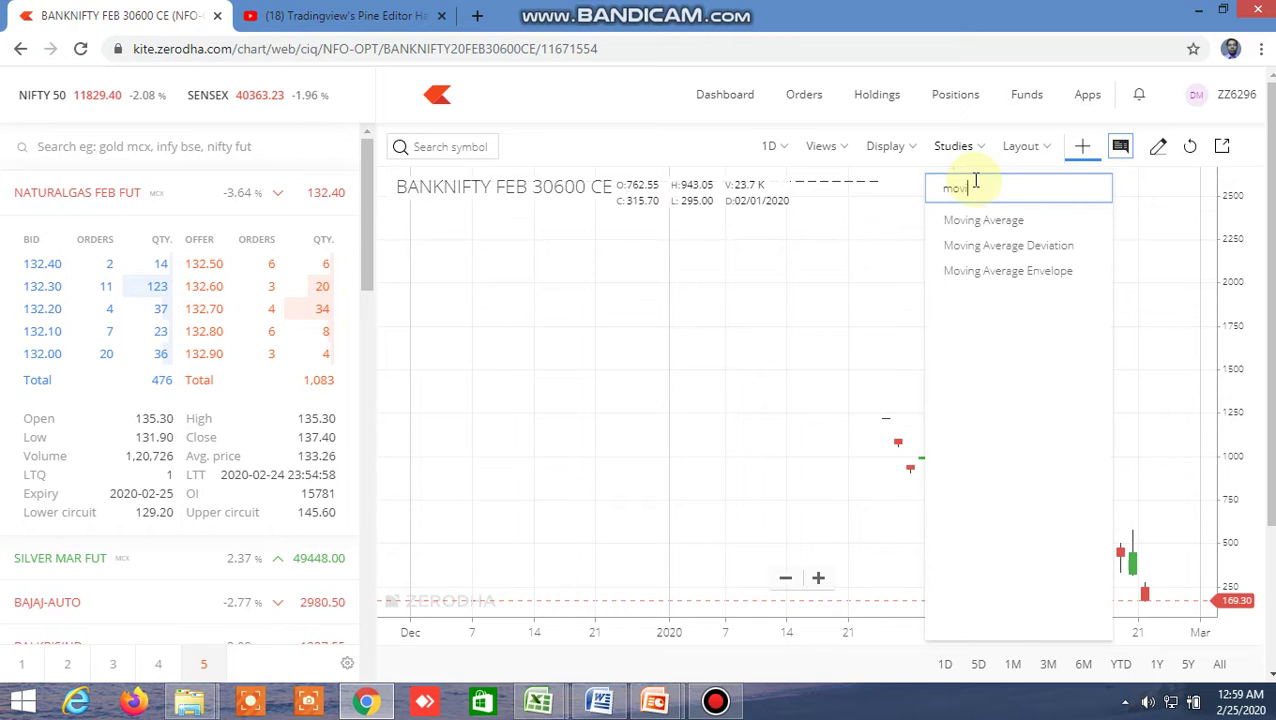
{"action": "type", "text": "ng"}
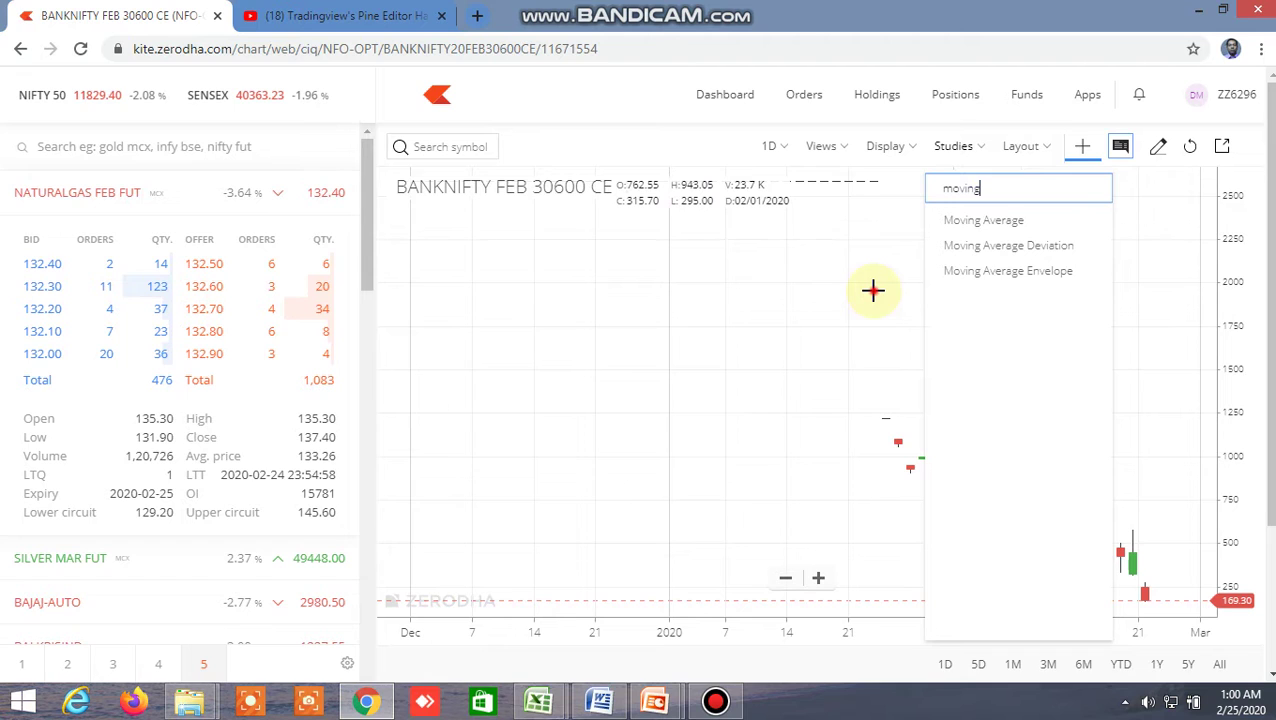
- Open the NSE chart of AMBUJACEM through the symbol search
{"action": "left_click", "coordinate": [459, 146]}
{"action": "type", "text": "ambujacem"}
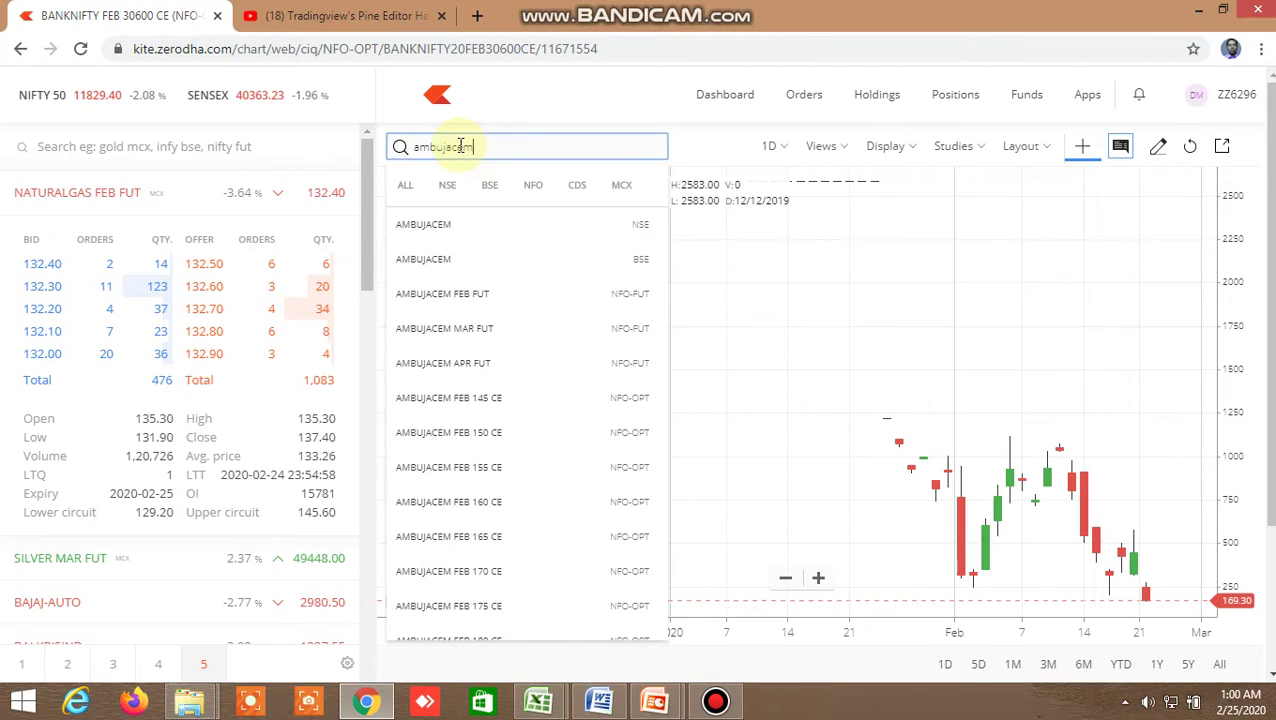
{"action": "left_click", "coordinate": [436, 230]}
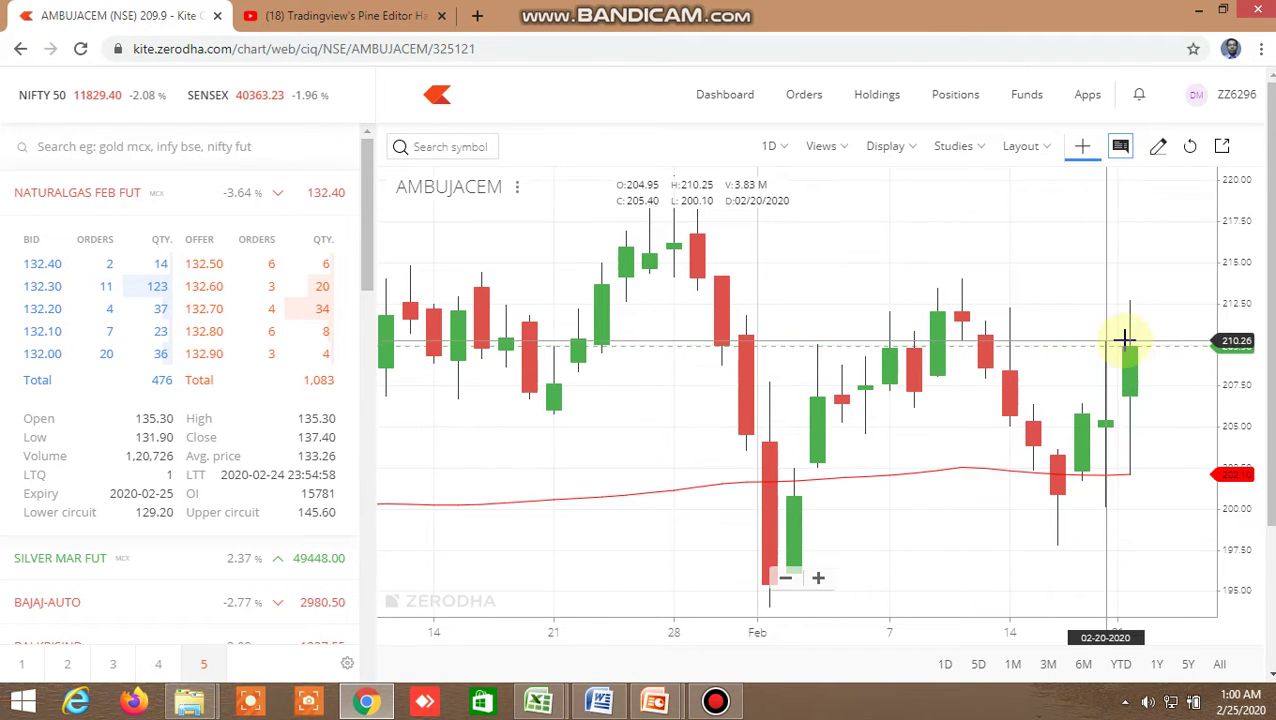
- Switch to the buy and sell level screener workbook in Excel and inspect the 100 MA crossover cells for AMBUJACEM and AUROPHARMA
{"action": "mouse_move", "coordinate": [565, 705]}
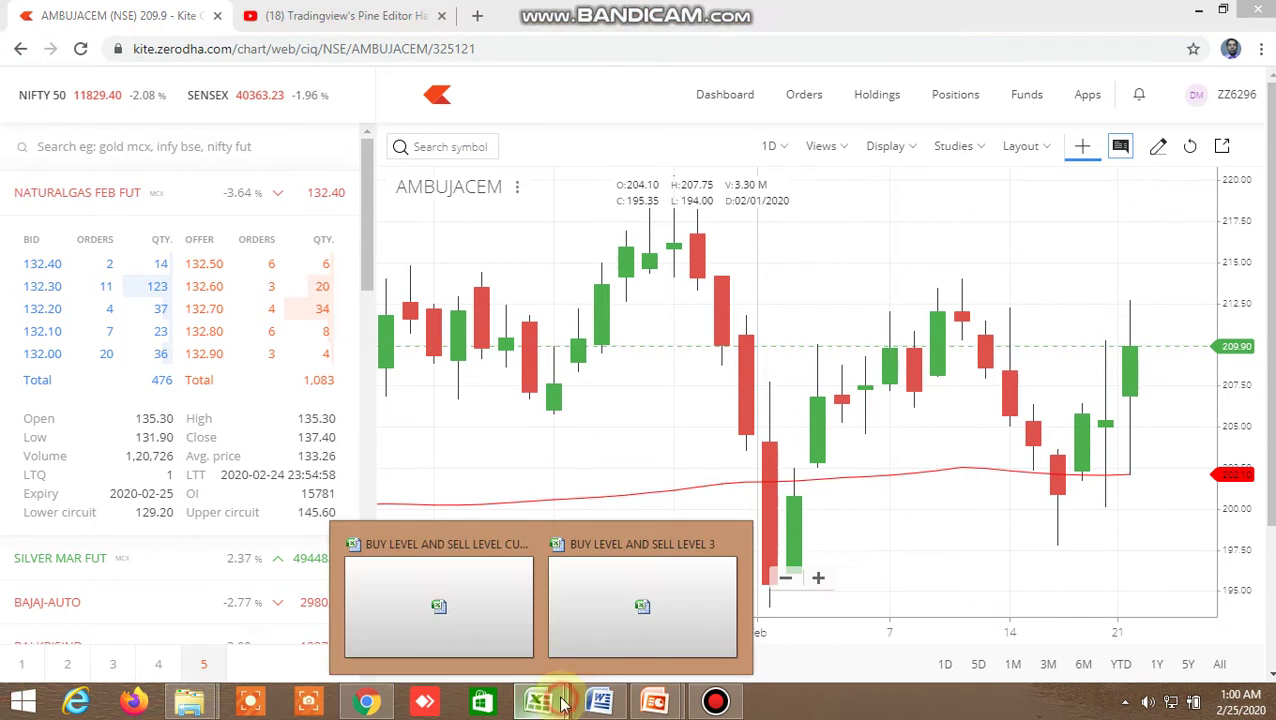
{"action": "left_click", "coordinate": [490, 607]}
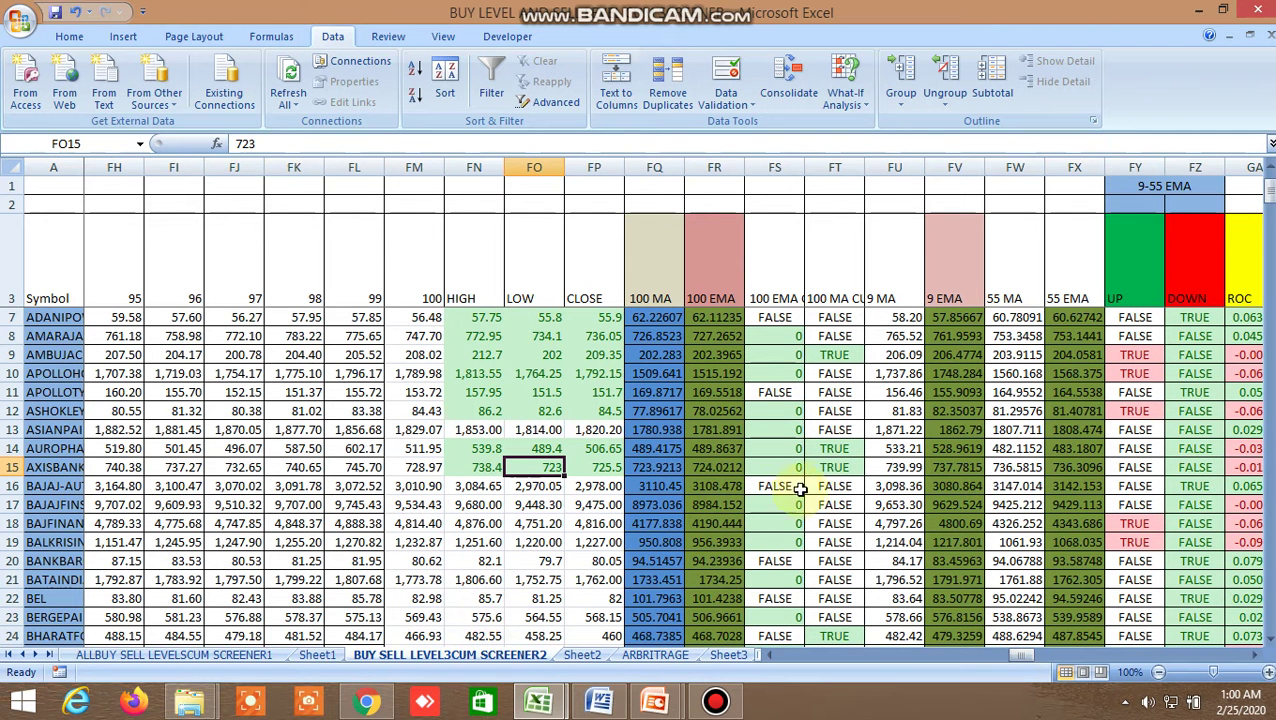
{"action": "left_click", "coordinate": [838, 355]}
{"action": "left_click", "coordinate": [838, 449]}
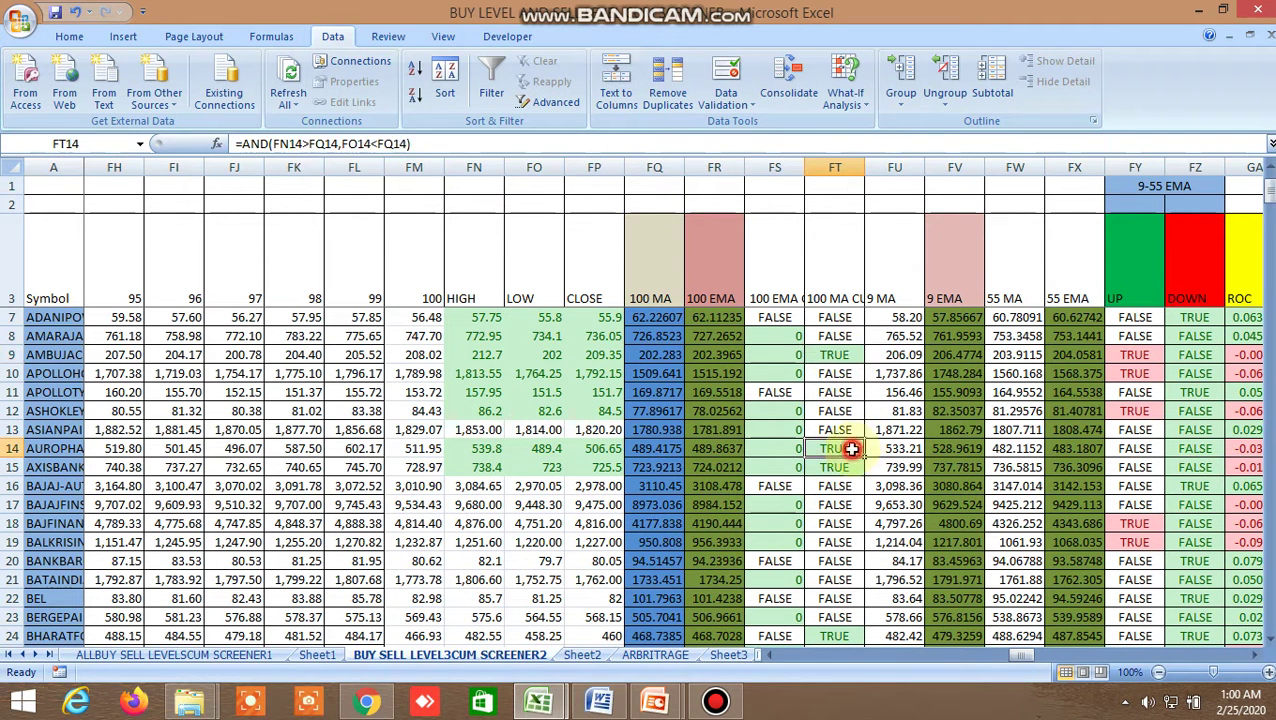
- Switch to the Zerodha Kite chart in Chrome and open the NSE chart of AUROPHARMA
{"action": "left_click", "coordinate": [369, 703]}
{"action": "left_click", "coordinate": [444, 150]}
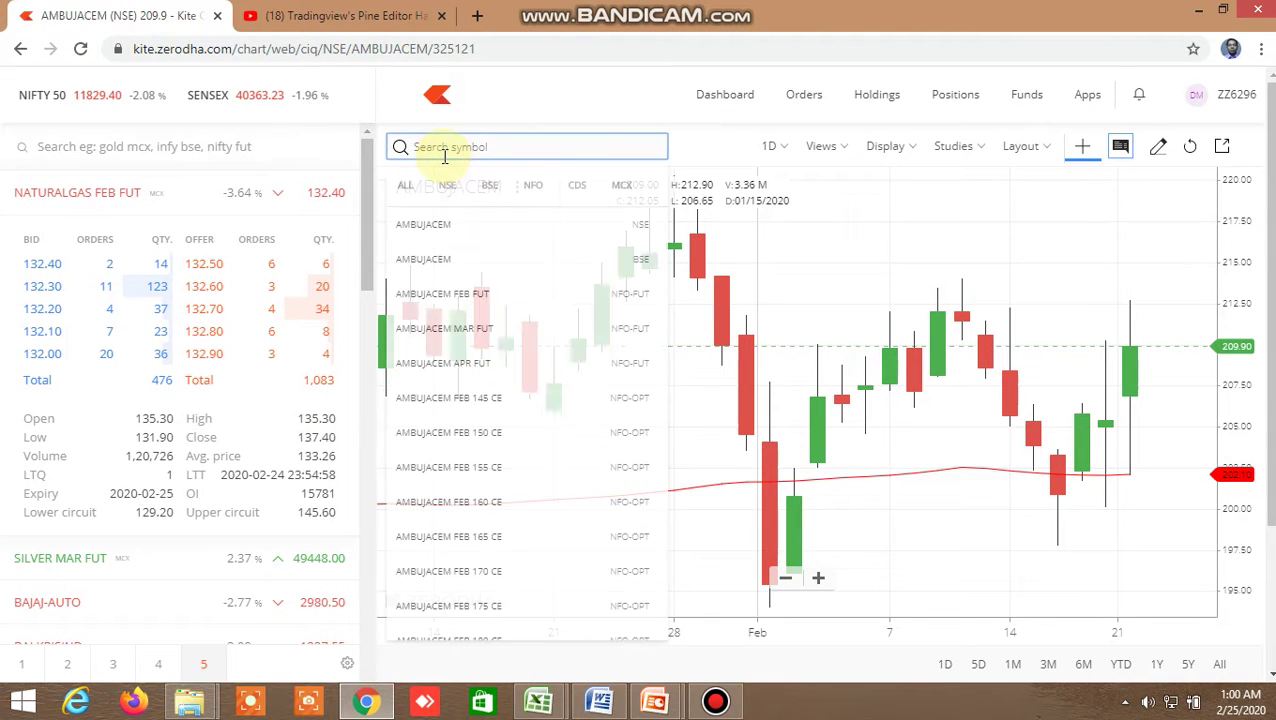
{"action": "type", "text": "aurophaa"}
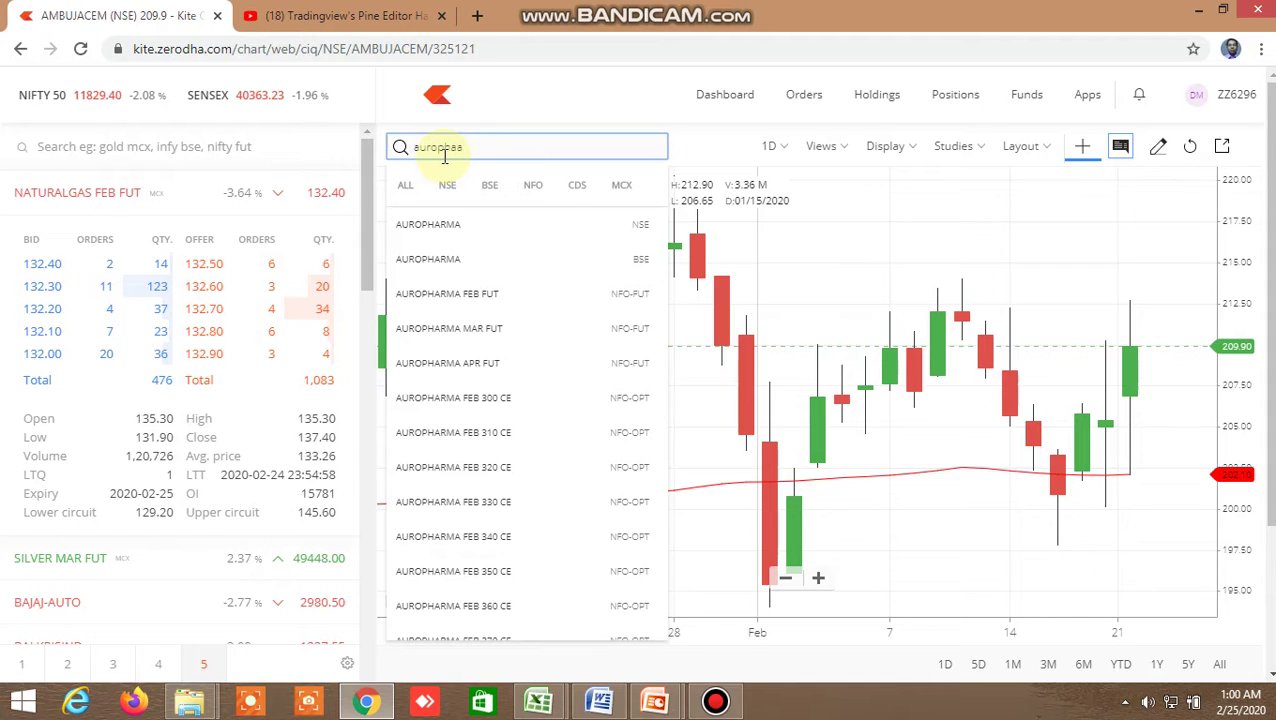
{"action": "type", "text": "har"}
{"action": "left_click", "coordinate": [447, 224]}
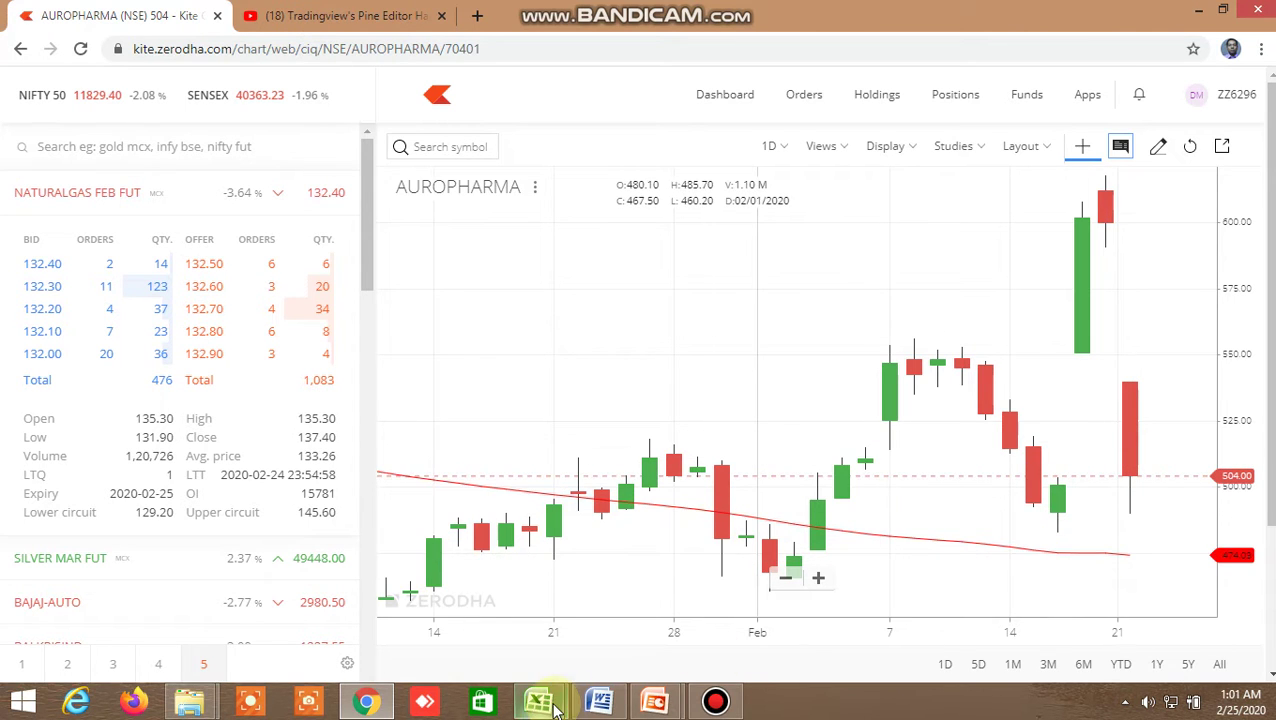
- Check the AXISBANK row's 100 MA crossover formula in the Excel workbook, and open the AXISBANK NSE chart in Kite
{"action": "mouse_move", "coordinate": [538, 701]}
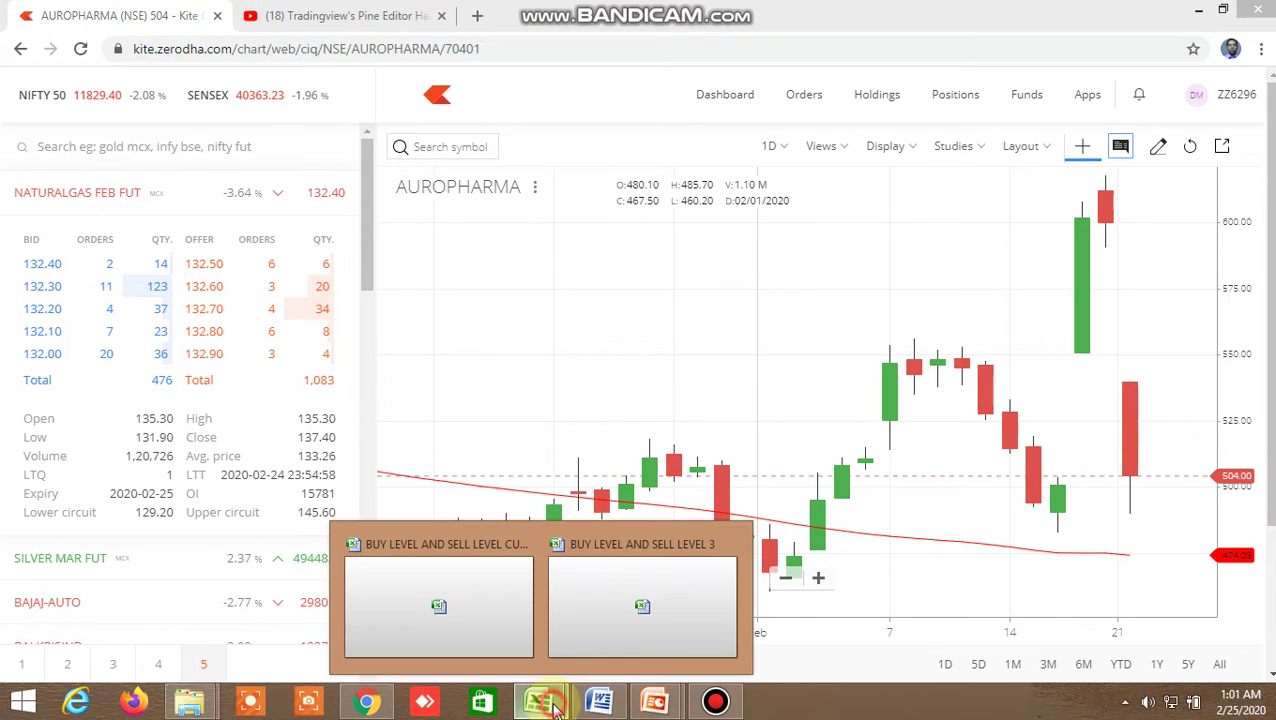
{"action": "left_click", "coordinate": [468, 608]}
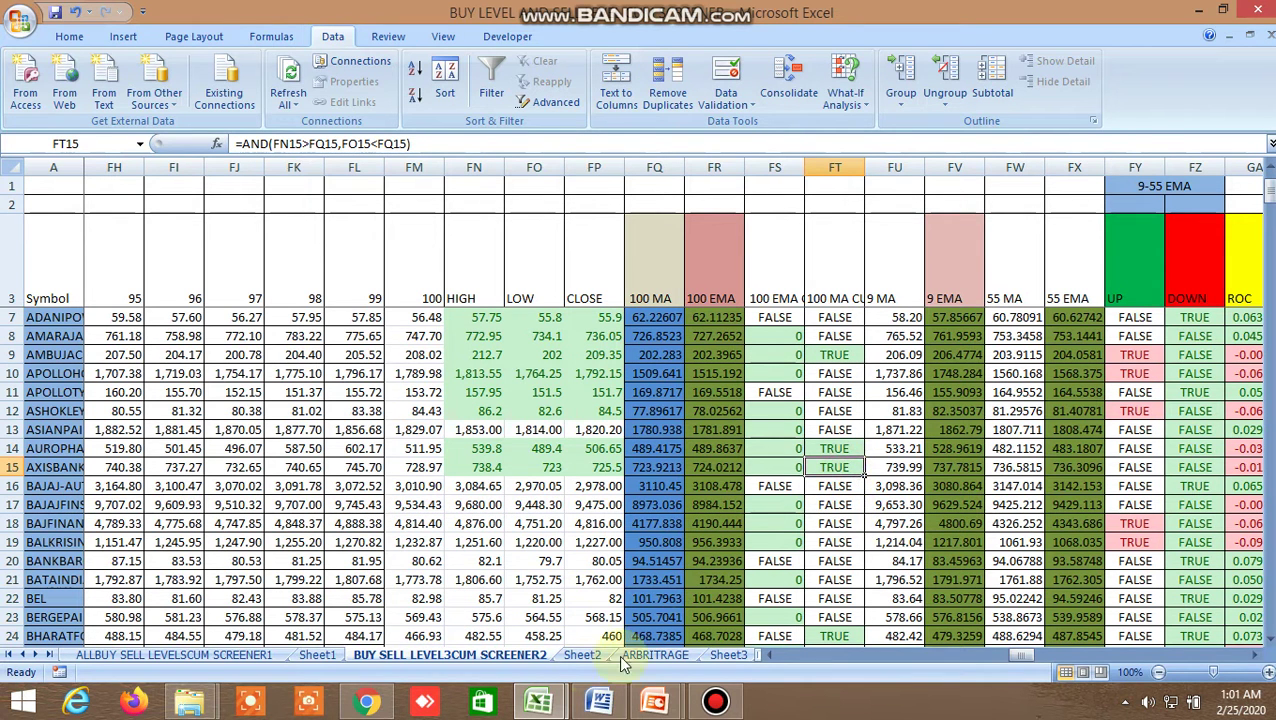
{"action": "left_click", "coordinate": [368, 702]}
{"action": "left_click", "coordinate": [424, 150]}
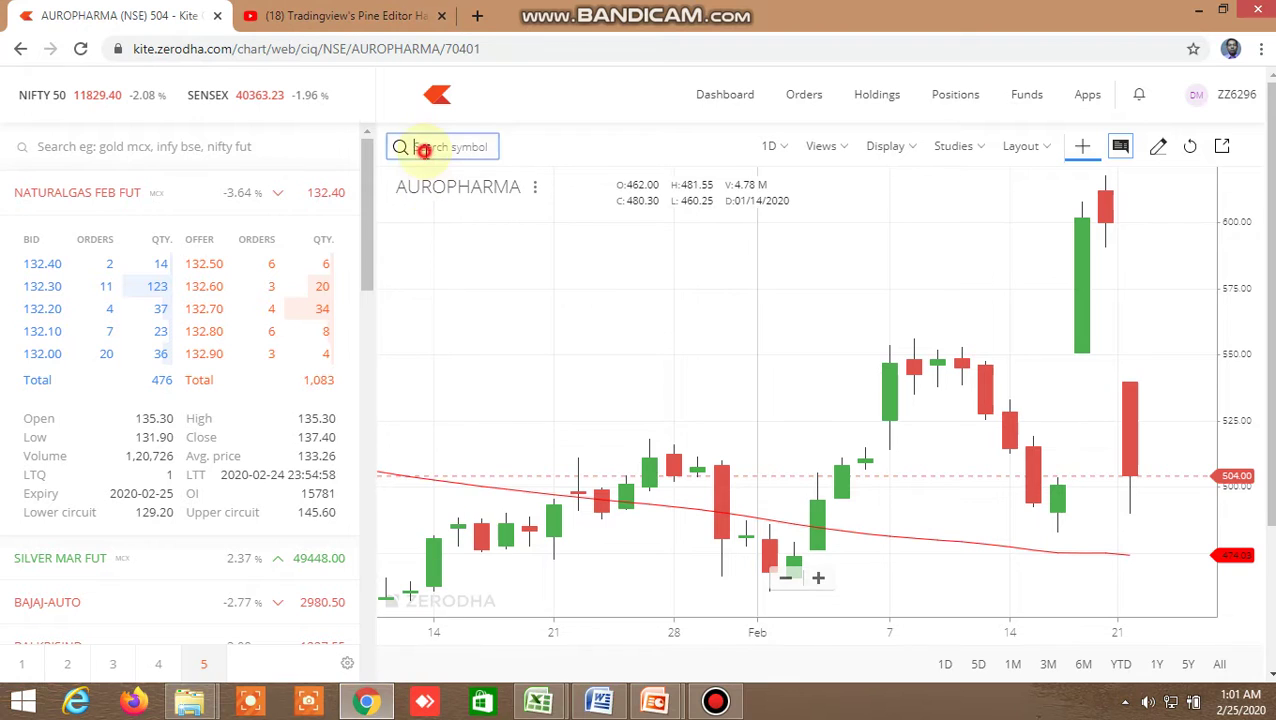
{"action": "type", "text": "ax"}
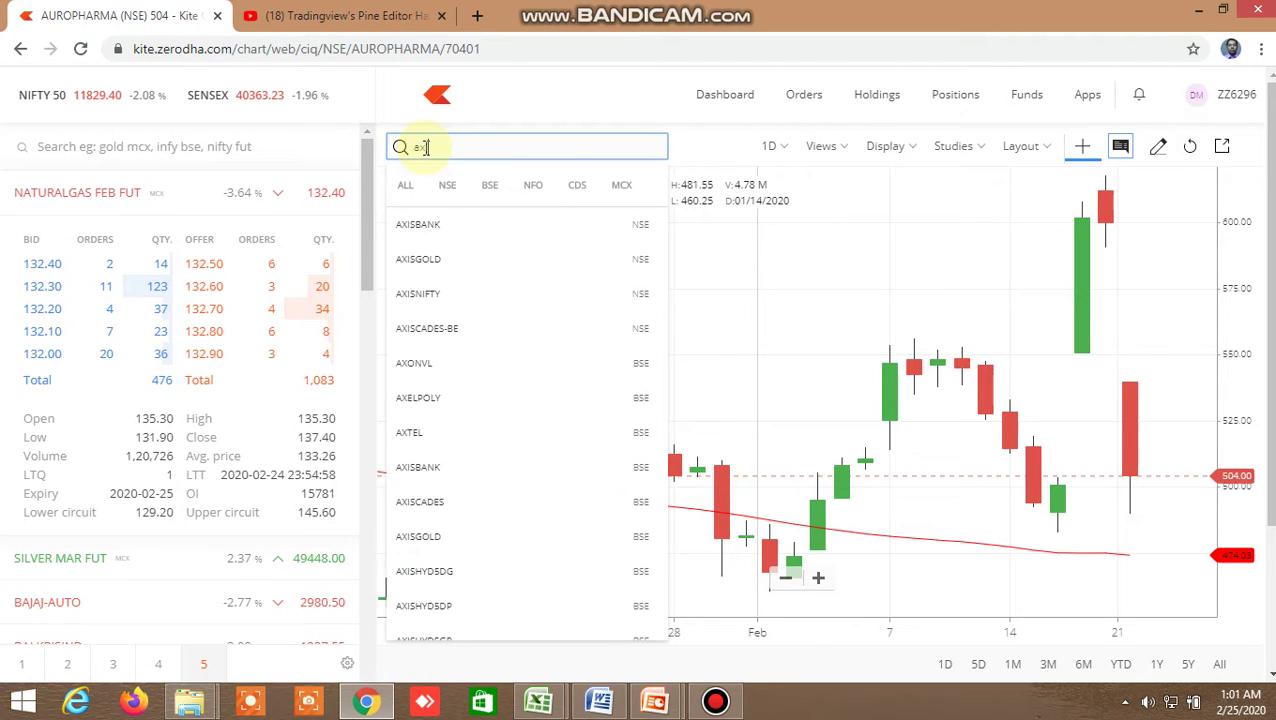
{"action": "type", "text": "isbank"}
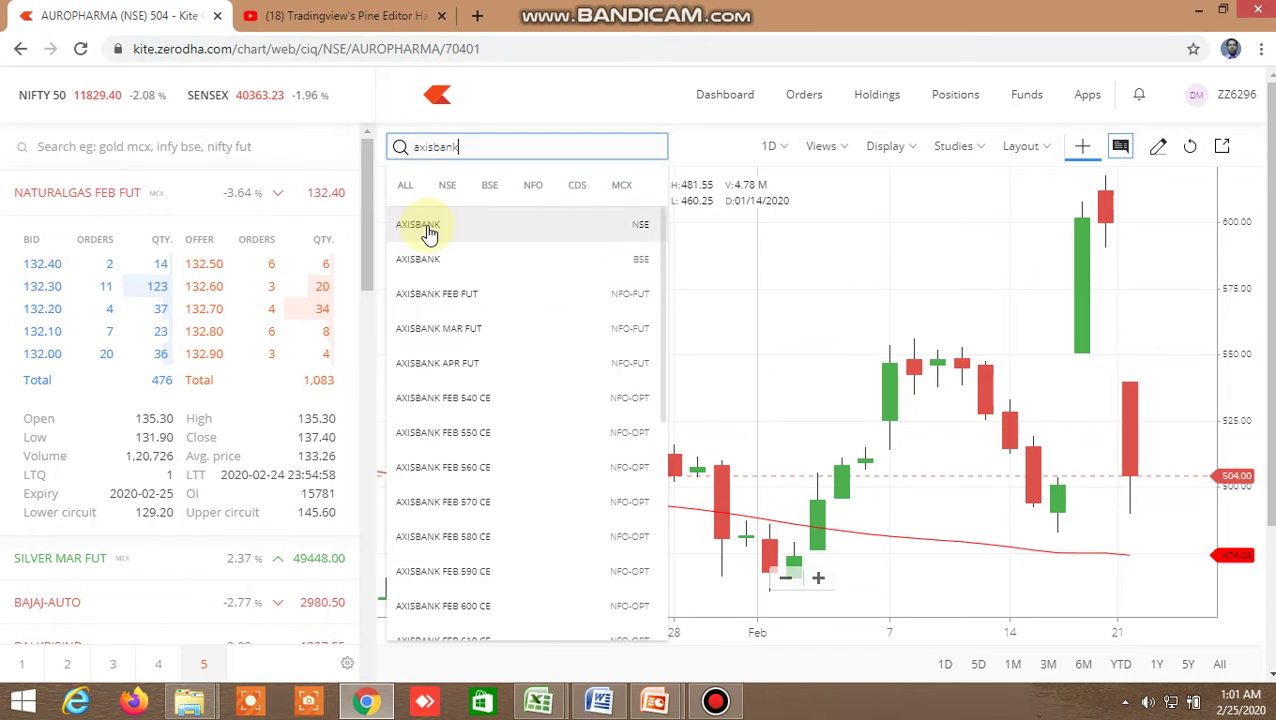
{"action": "left_click", "coordinate": [427, 226]}
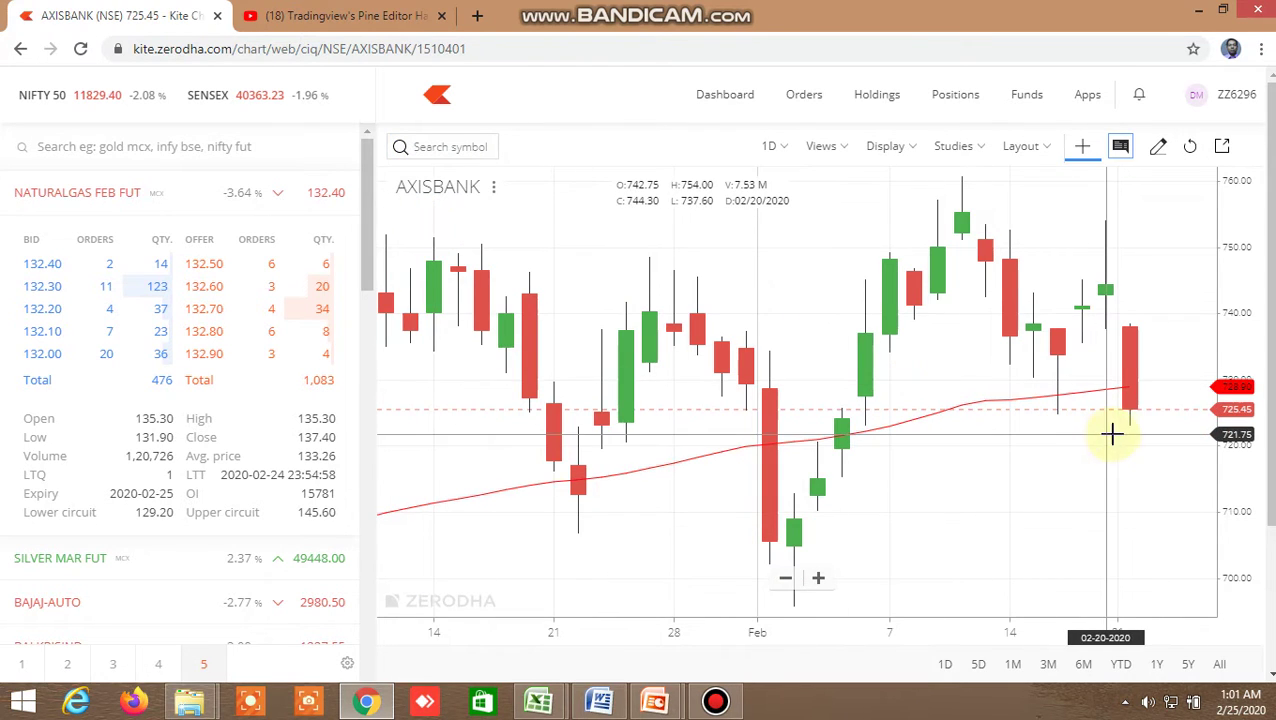
- Find the BHARATFORG crossover in the Excel workbook's 100 MA column, and open the BHARATFORG NSE chart in Kite
{"action": "left_click", "coordinate": [538, 701]}
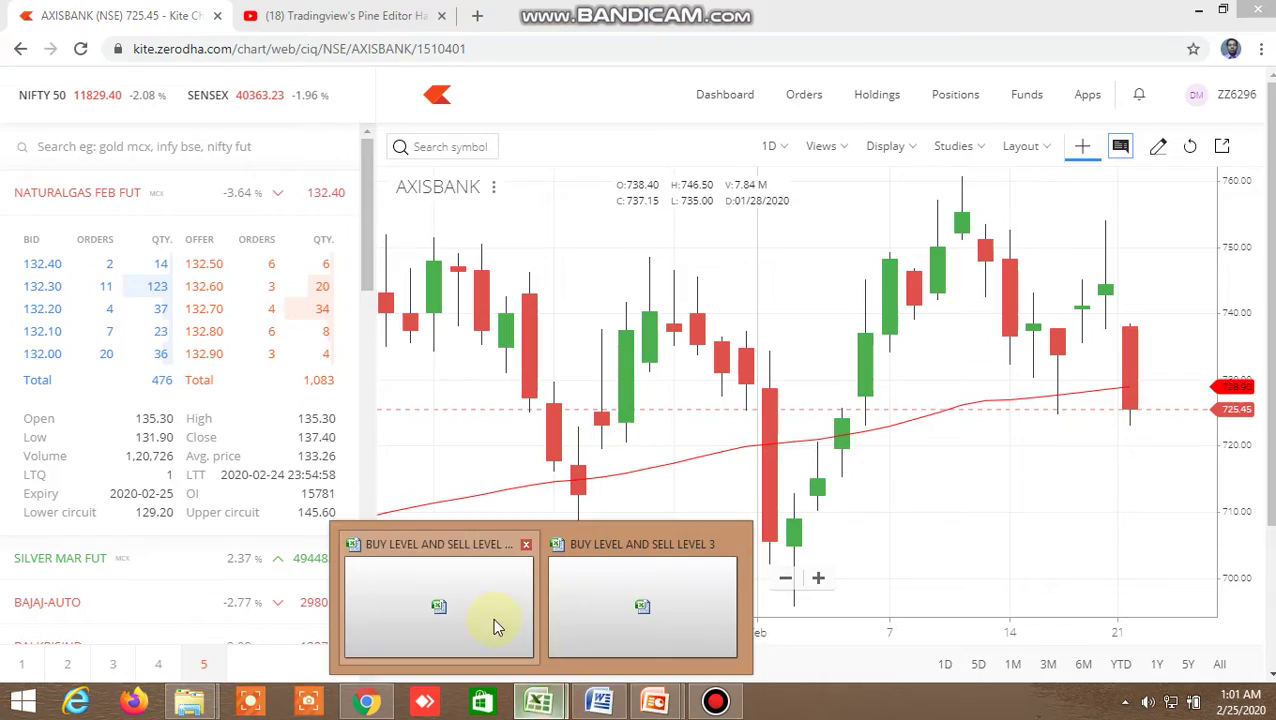
{"action": "left_click", "coordinate": [478, 620]}
{"action": "scroll", "coordinate": [936, 548], "scroll_direction": "down", "scroll_amount": 3}
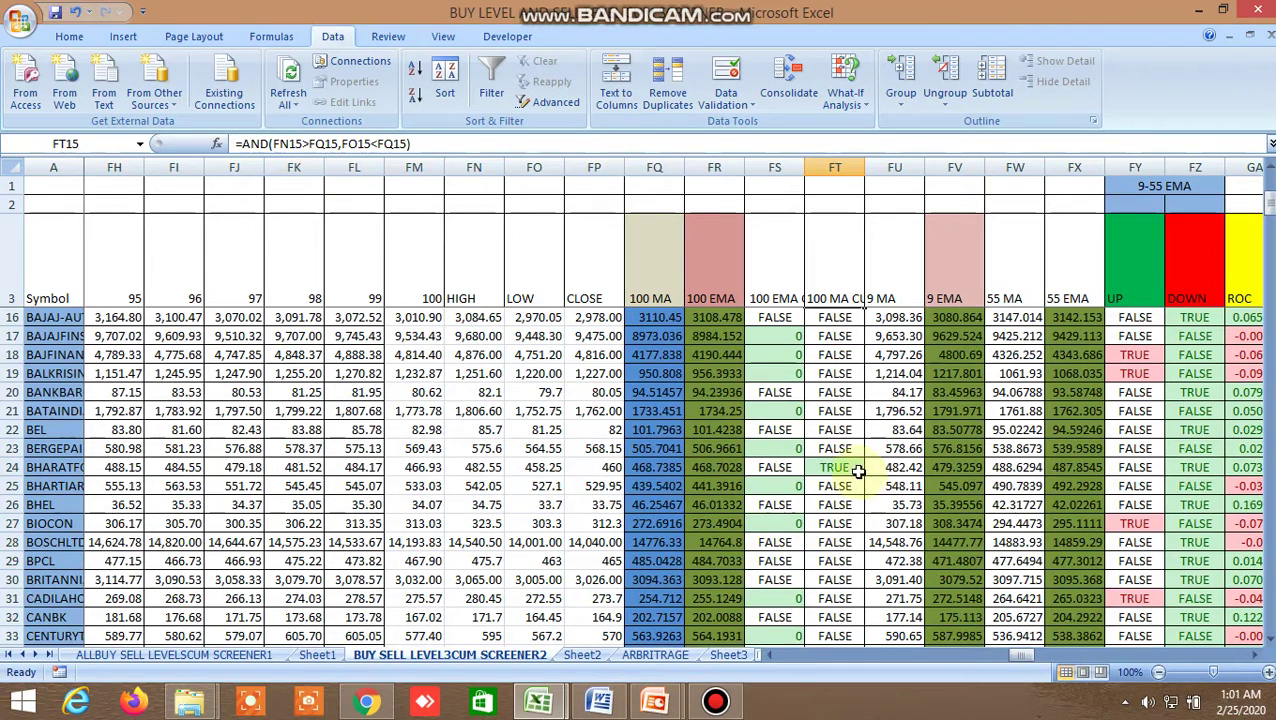
{"action": "left_click", "coordinate": [423, 697]}
{"action": "left_click", "coordinate": [434, 149]}
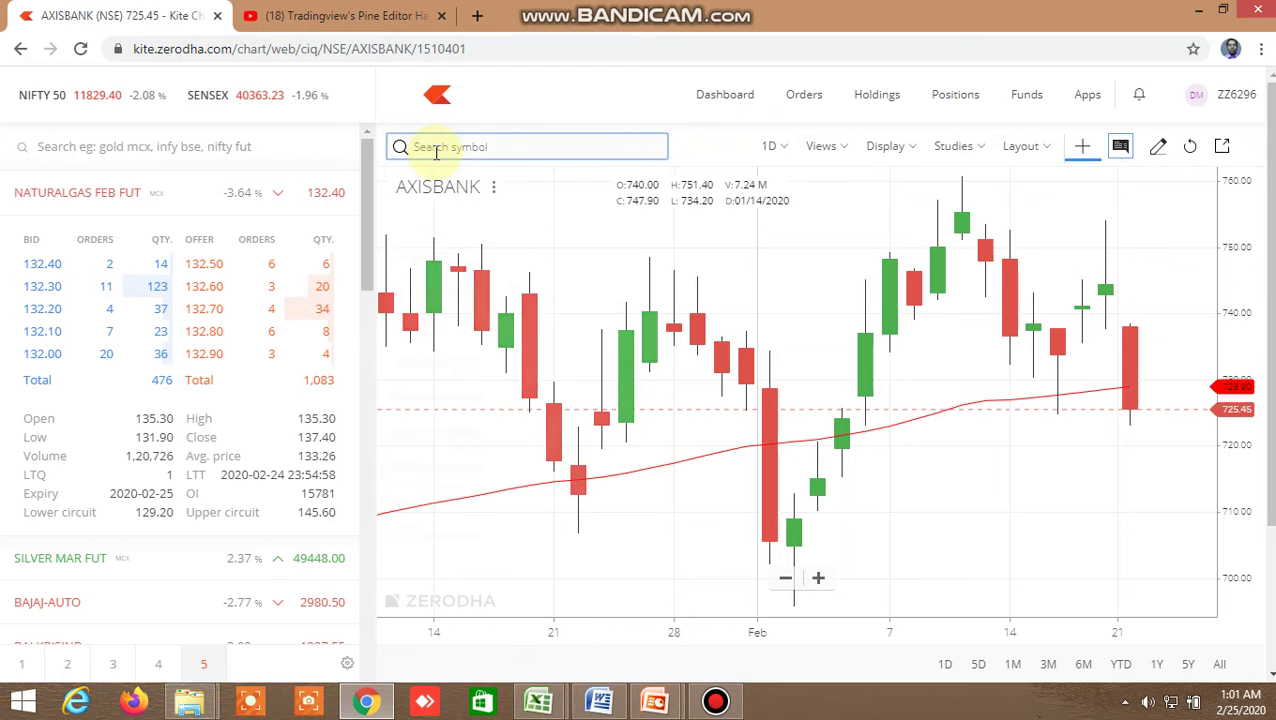
{"action": "type", "text": "bhar"}
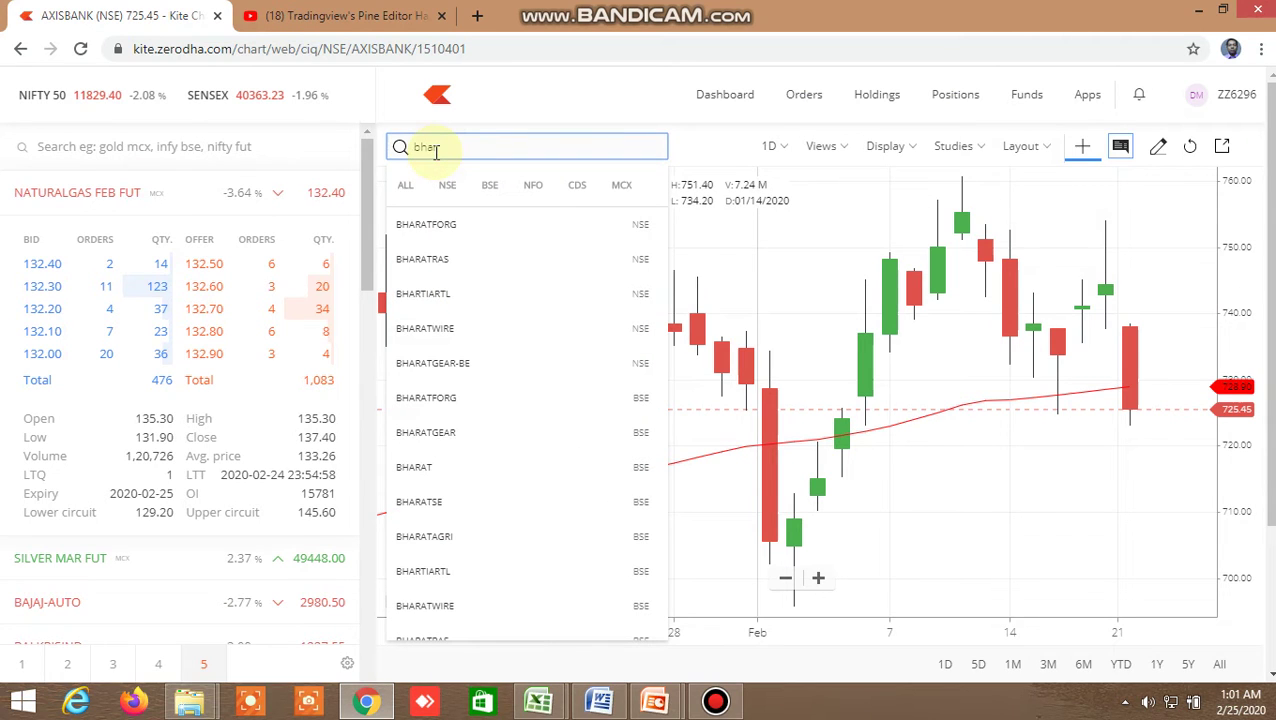
{"action": "left_click", "coordinate": [492, 234]}
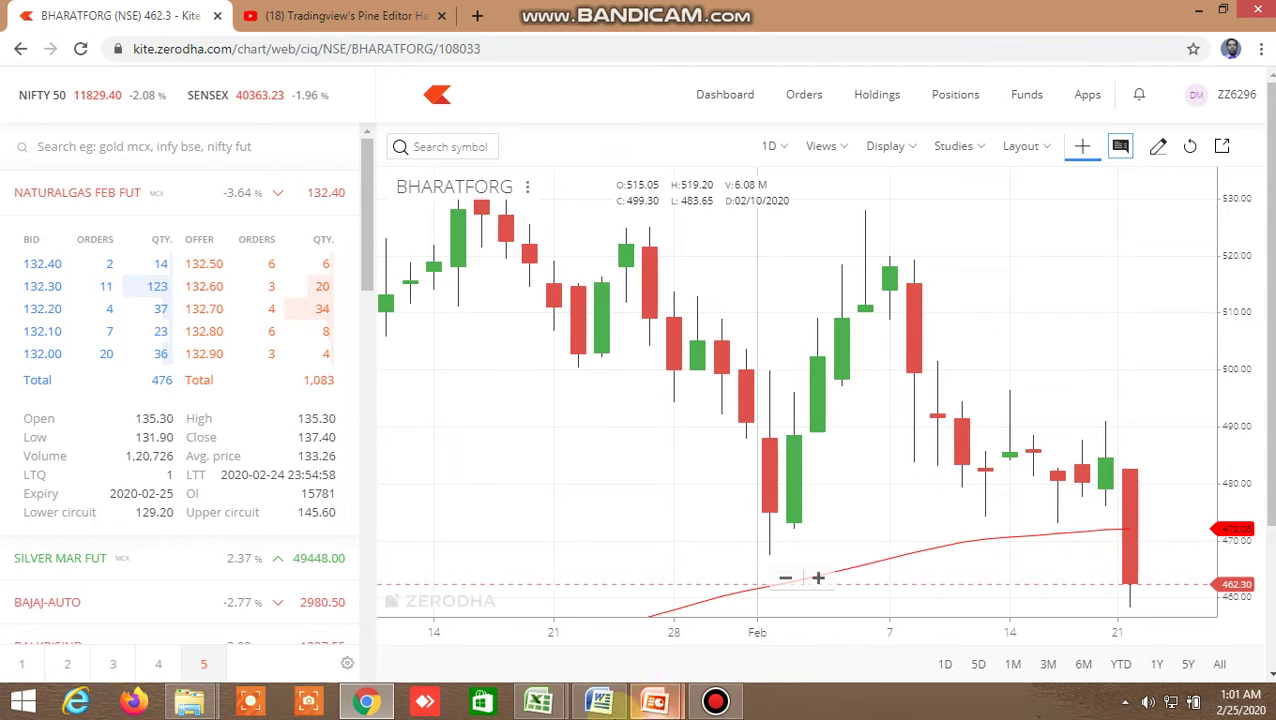
- Switch to the Excel screener workbook and open the first symbol rows of the INSIDE THE BAR WITH NR7 sheet
{"action": "mouse_move", "coordinate": [539, 700]}
{"action": "left_click", "coordinate": [465, 625]}
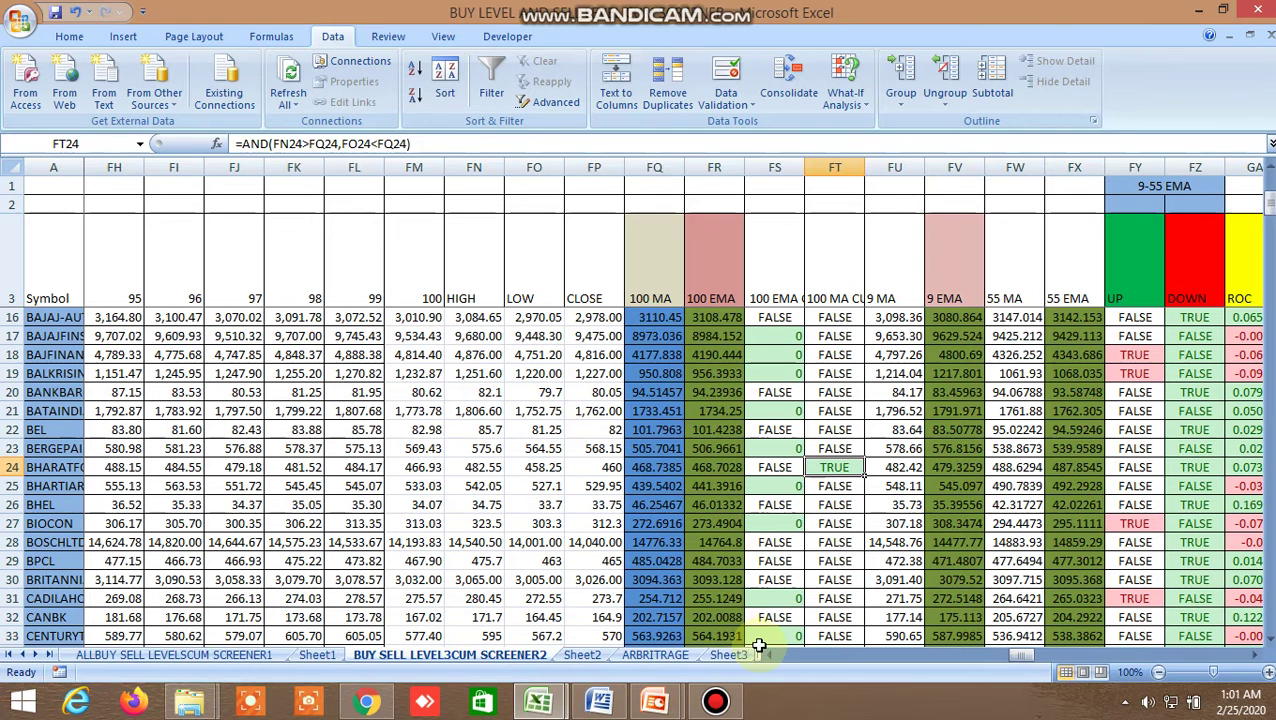
{"action": "left_click", "coordinate": [658, 655]}
{"action": "left_click", "coordinate": [735, 655]}
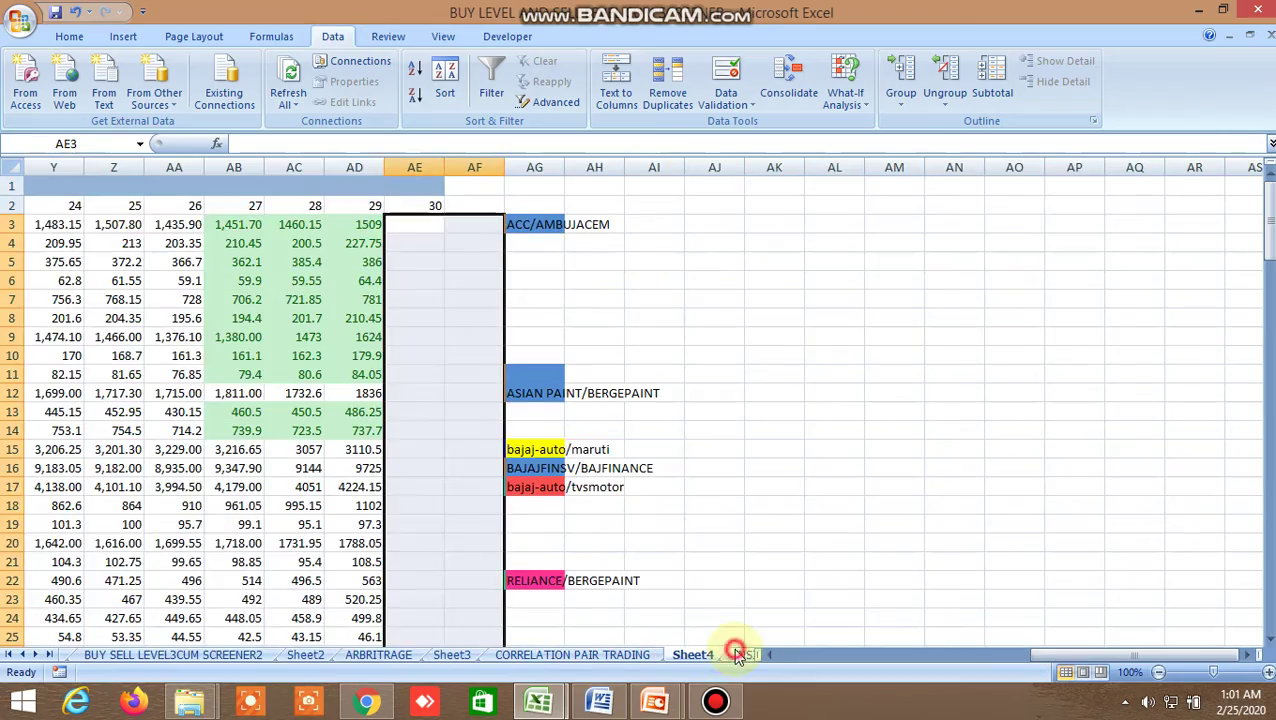
{"action": "left_click", "coordinate": [741, 655]}
{"action": "scroll", "coordinate": [853, 541], "scroll_direction": "up", "scroll_amount": 20}
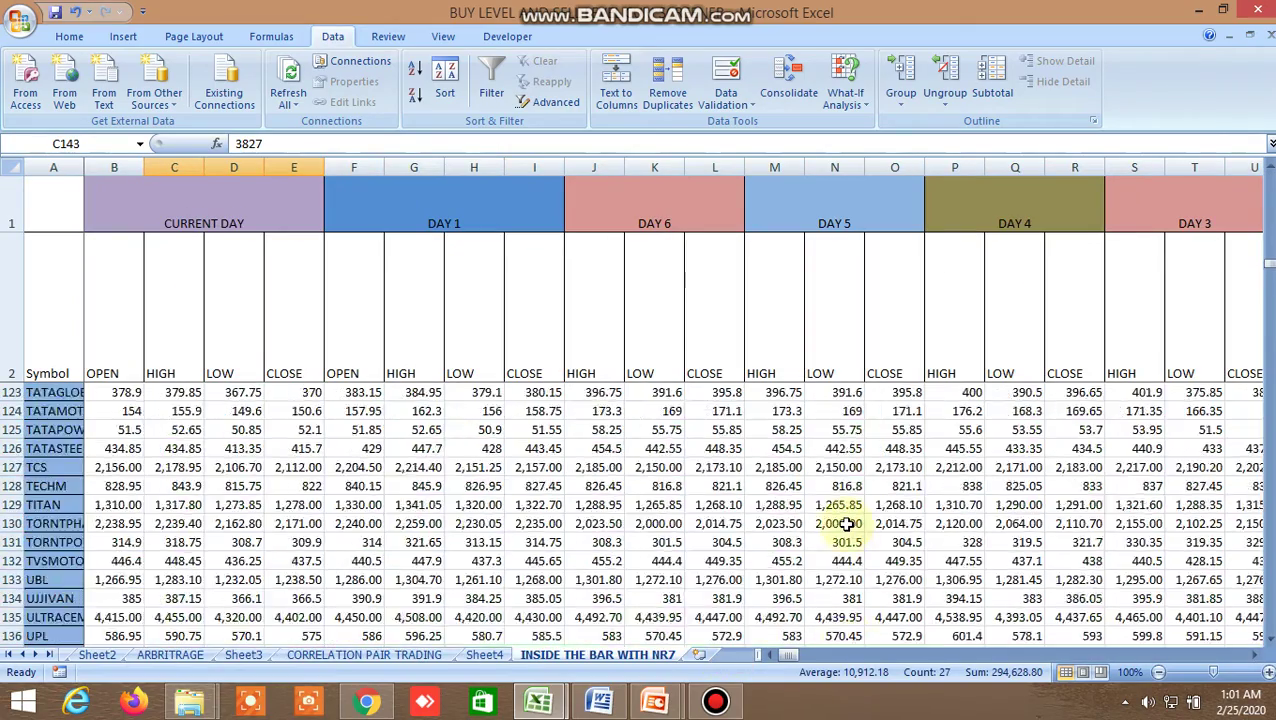
{"action": "scroll", "coordinate": [843, 506], "scroll_direction": "up", "scroll_amount": 18}
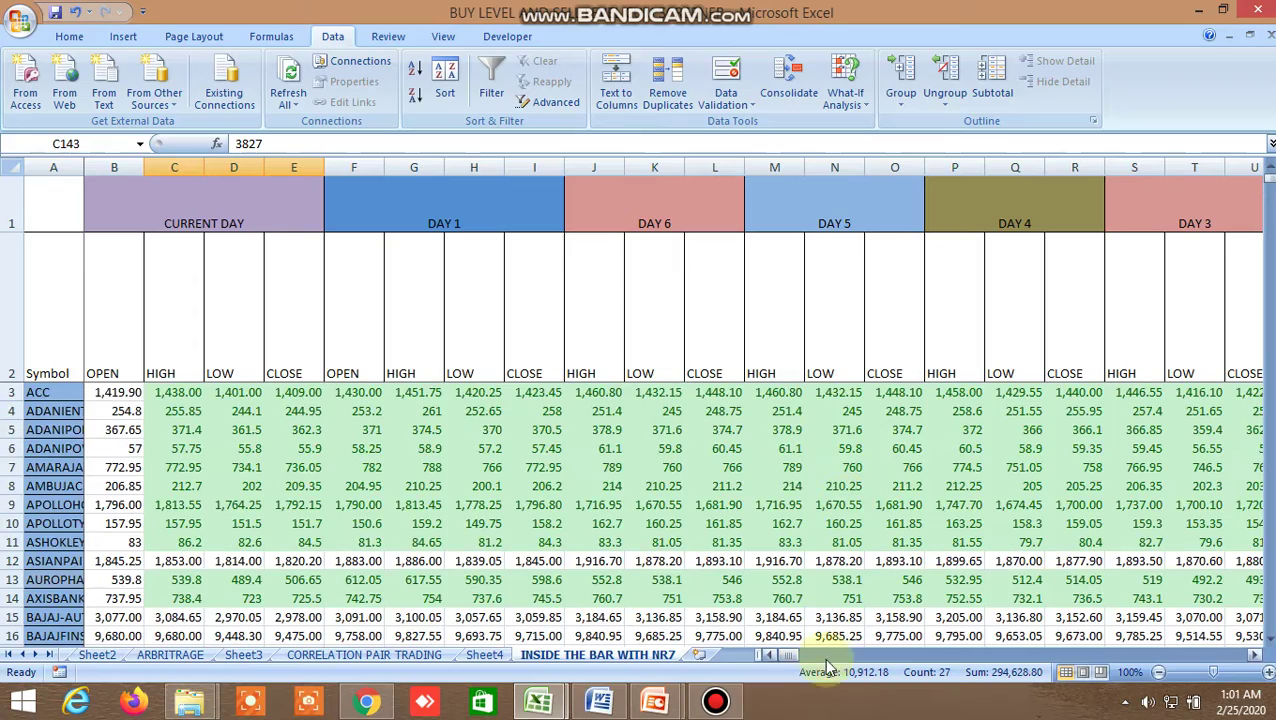
- Review the INSIDE THE BAR columns and inspect the 1 DAY formula in the APOLLOTYRE row
{"action": "left_click_drag", "start_coordinate": [790, 656], "coordinate": [800, 656]}
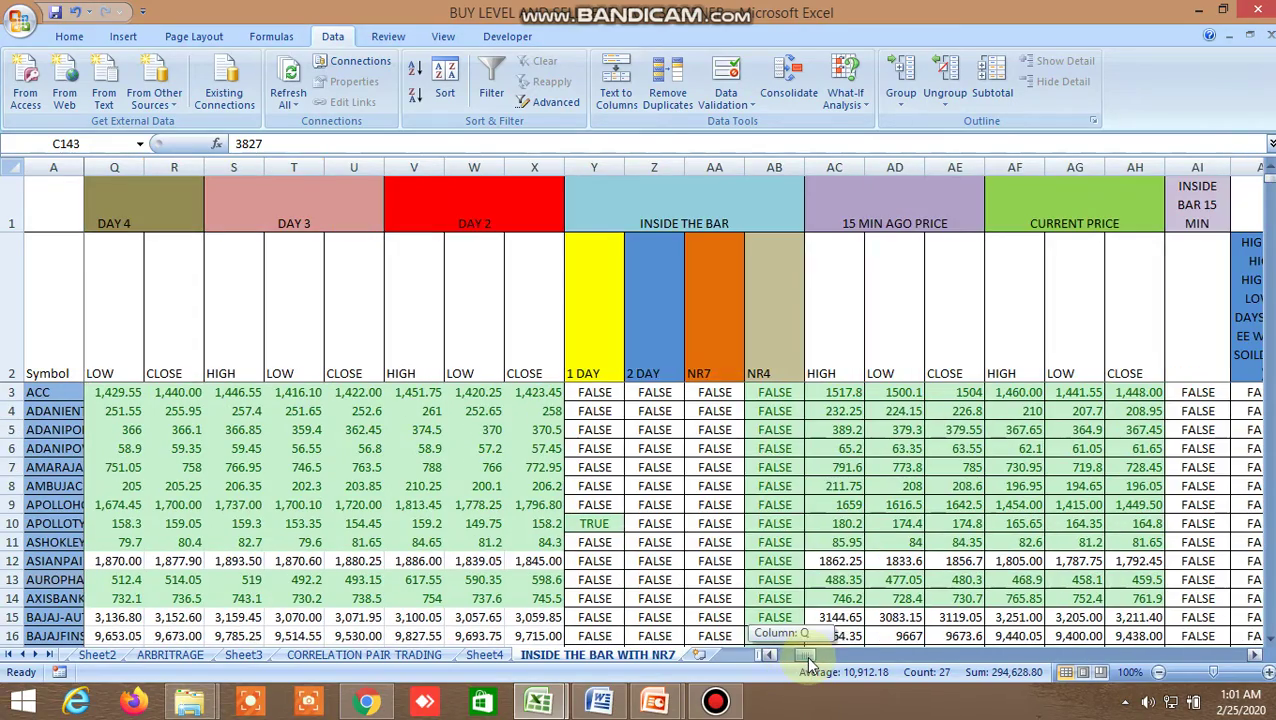
{"action": "scroll", "coordinate": [691, 464], "scroll_direction": "down", "scroll_amount": 1}
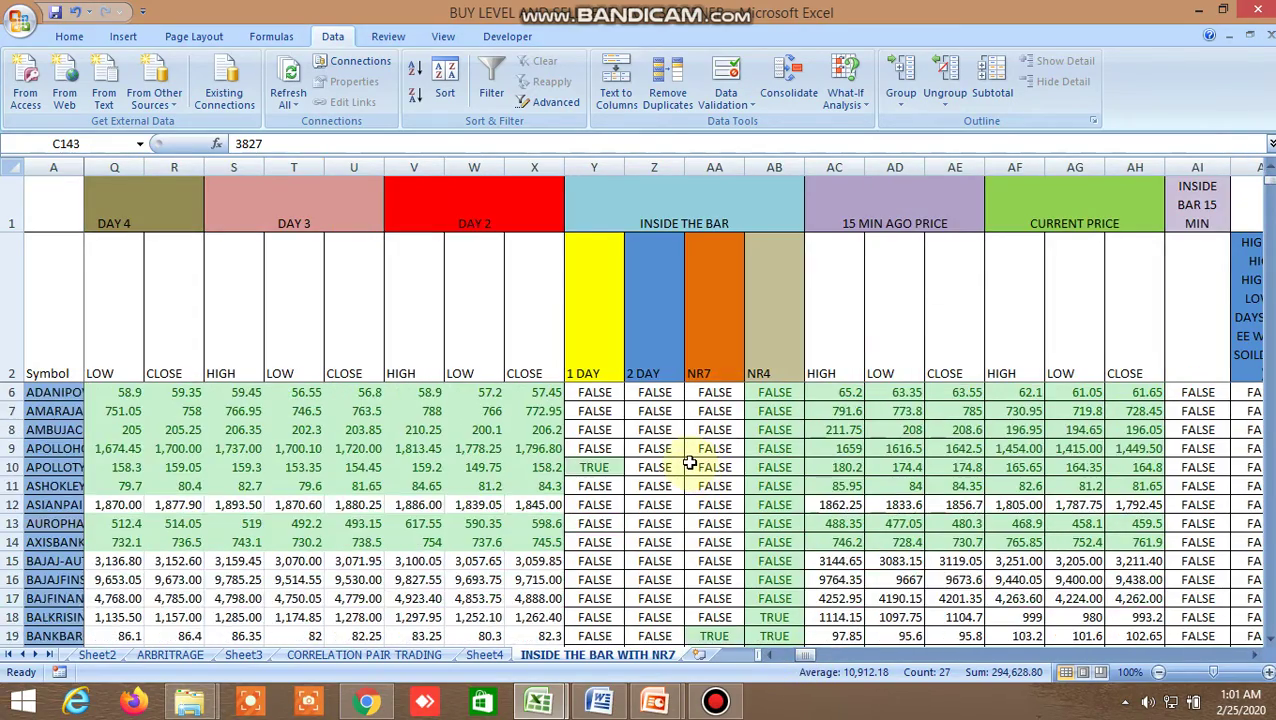
{"action": "scroll", "coordinate": [689, 463], "scroll_direction": "down", "scroll_amount": 2}
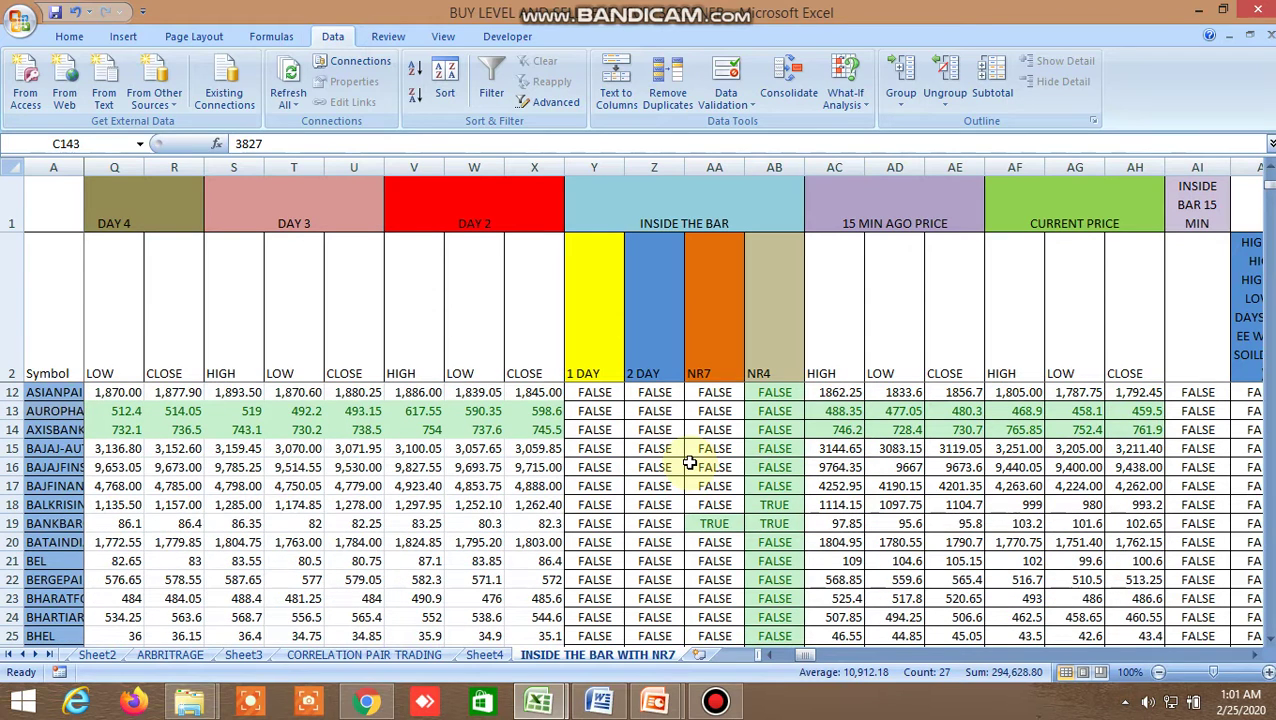
{"action": "scroll", "coordinate": [690, 513], "scroll_direction": "up", "scroll_amount": 2}
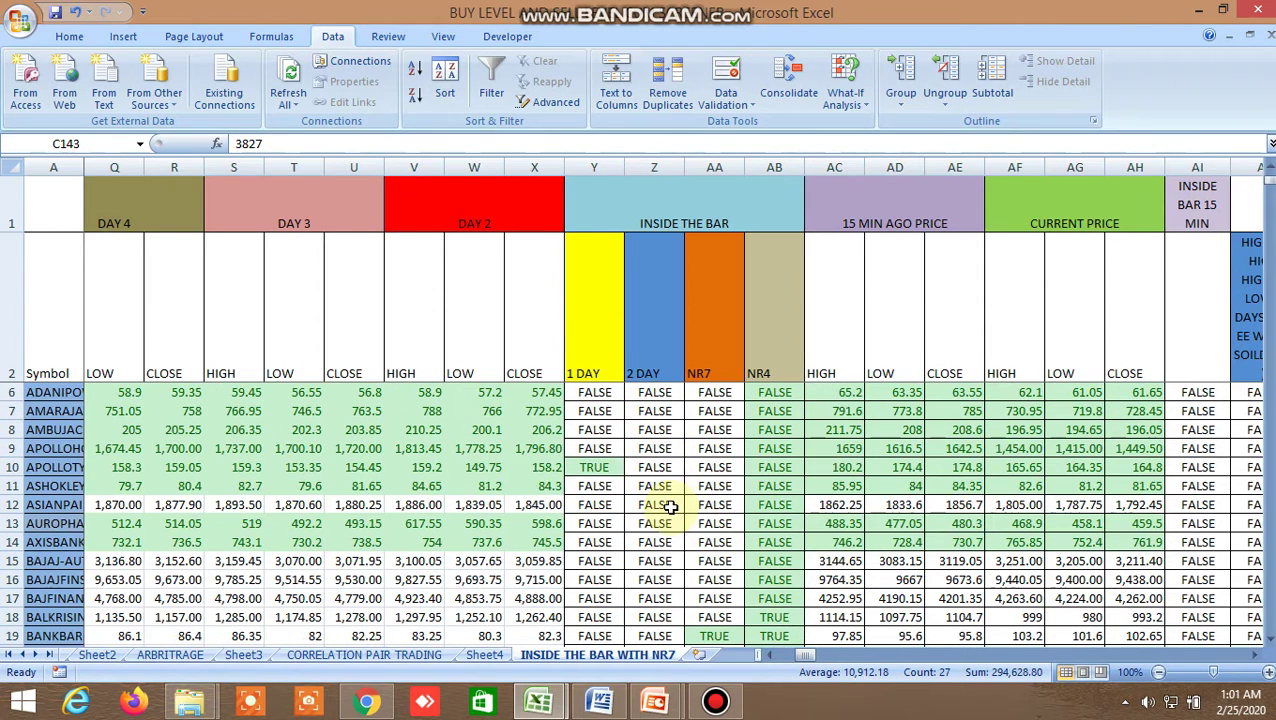
{"action": "left_click", "coordinate": [595, 467]}
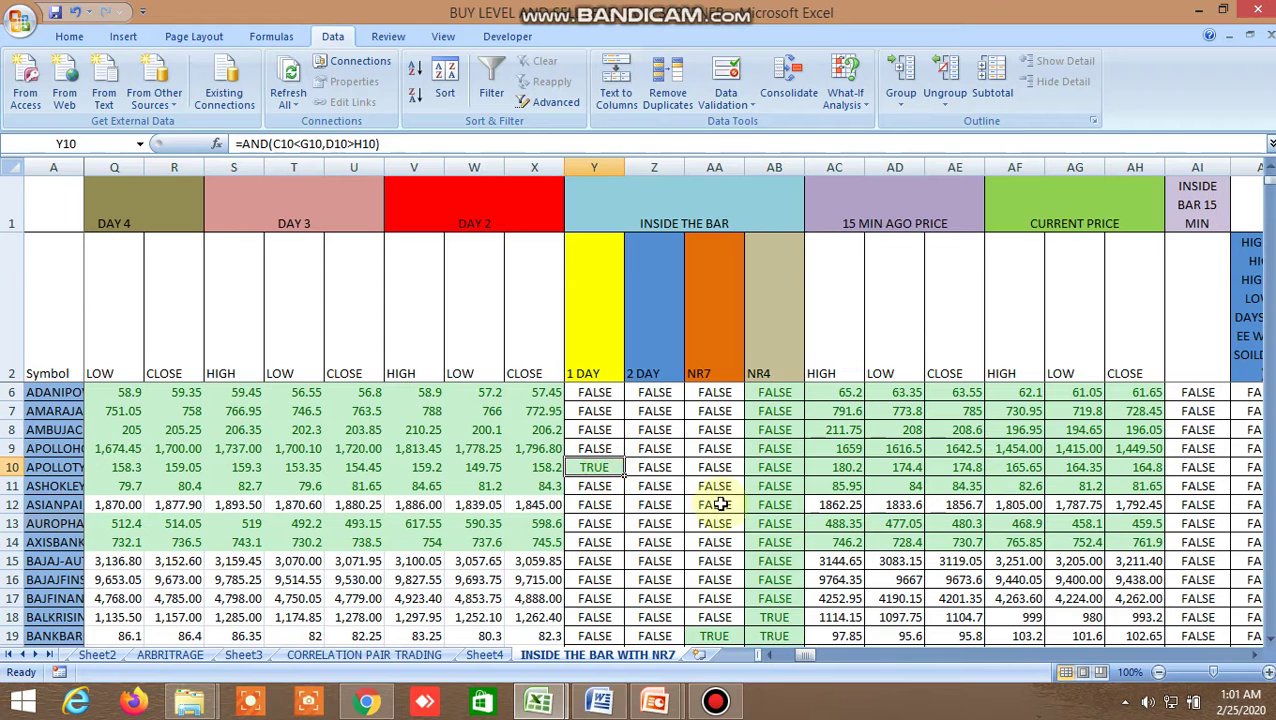
- Switch to the Zerodha Kite chart in Chrome and open the BSE chart of APOLLOTYRE
{"action": "left_click", "coordinate": [367, 702]}
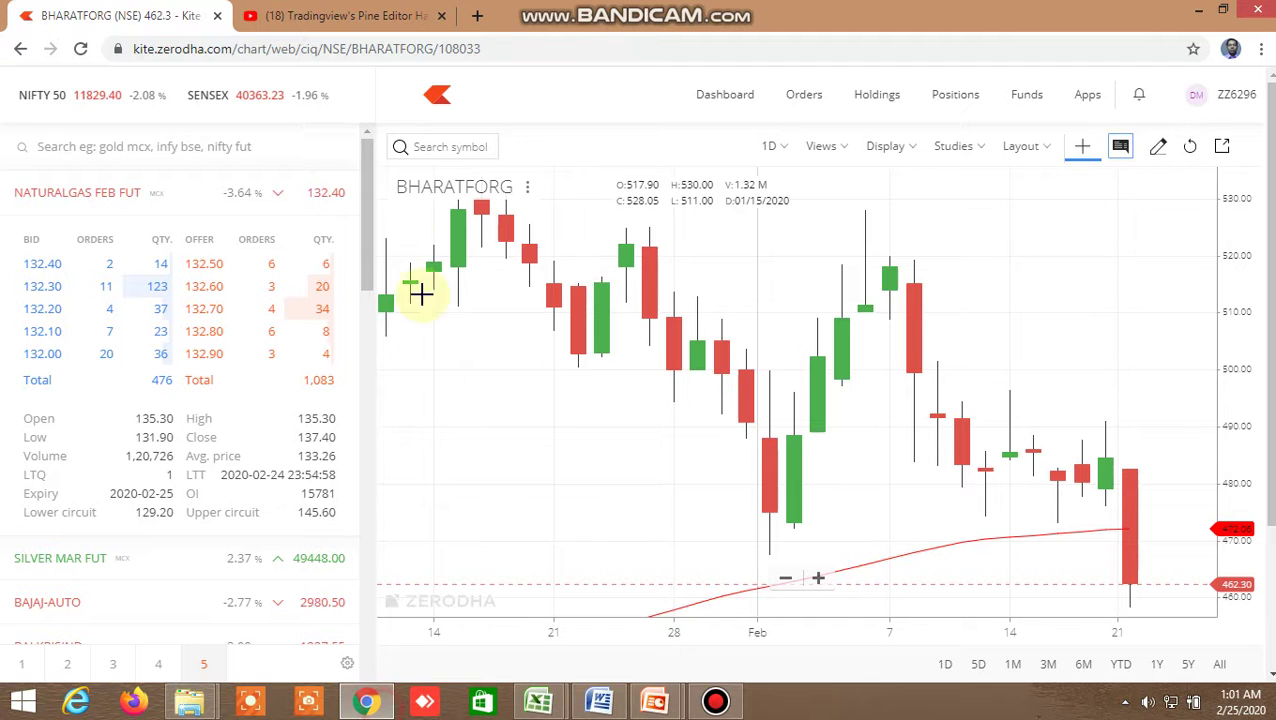
{"action": "left_click", "coordinate": [433, 150]}
{"action": "type", "text": "apoll"}
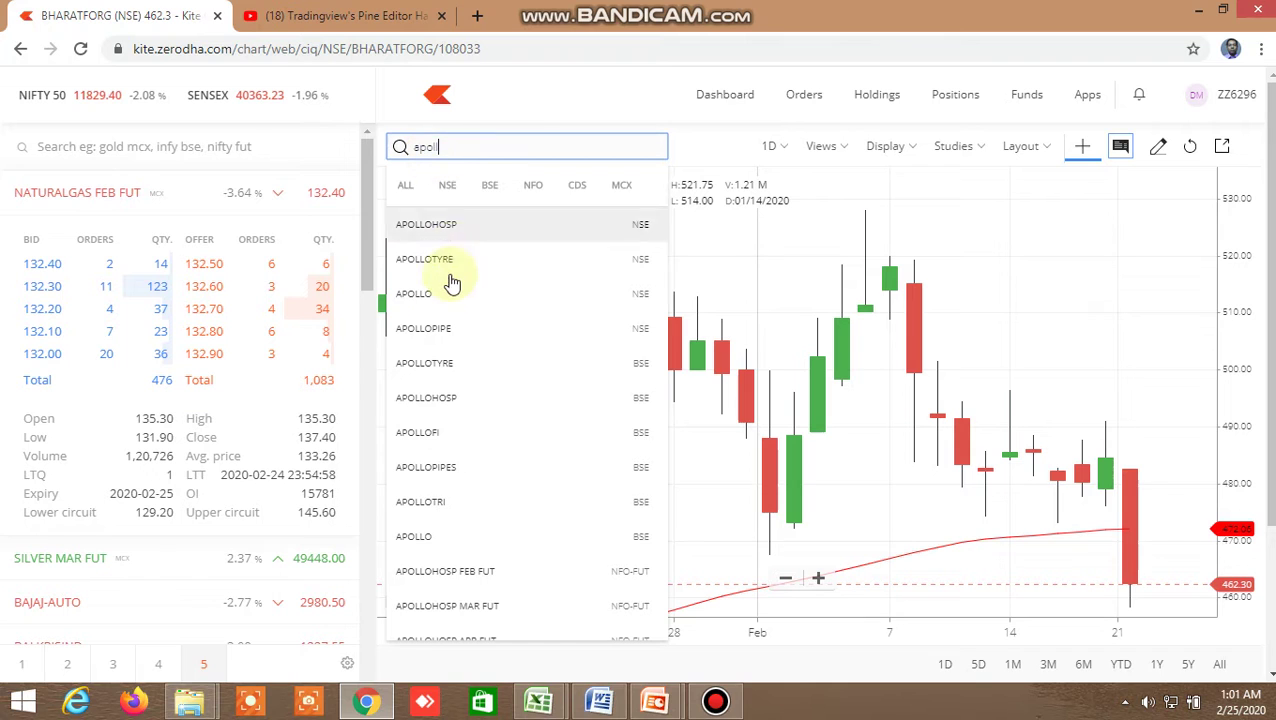
{"action": "left_click", "coordinate": [447, 360]}
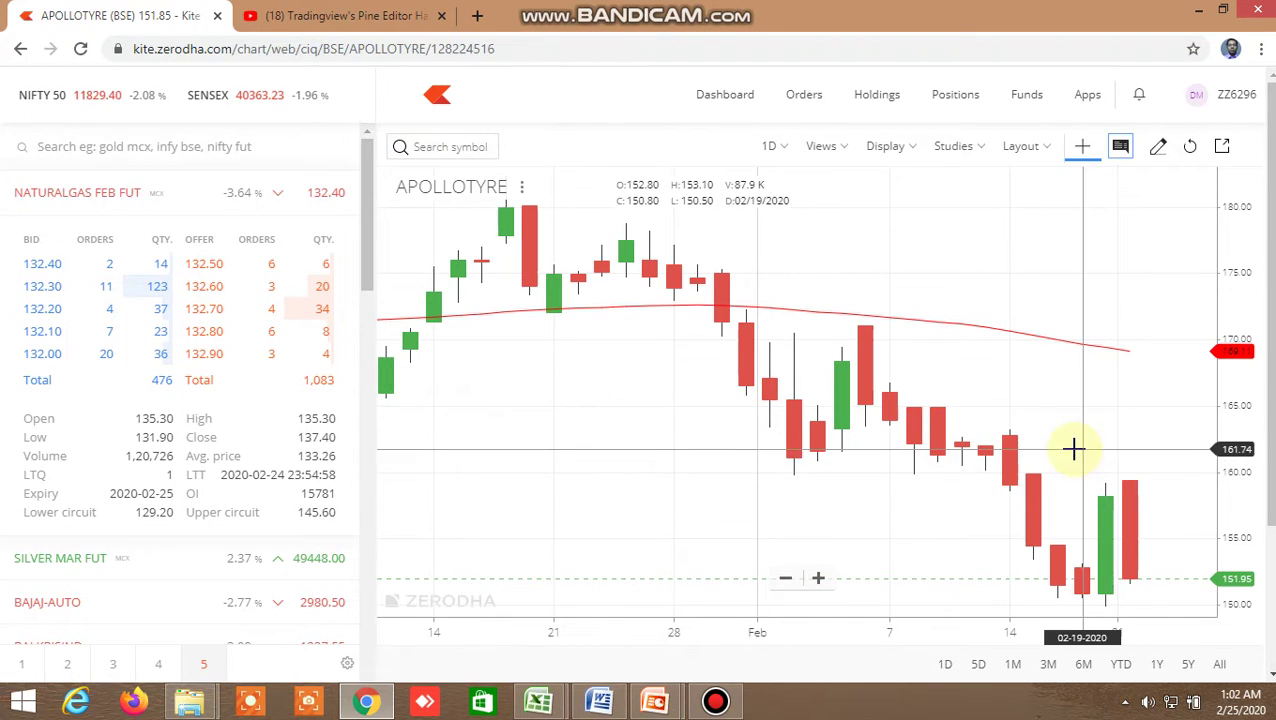
- Examine the most recent APOLLOTYRE daily candles up close in Kite, and switch back to the Excel screener workbook
{"action": "scroll", "coordinate": [1071, 447], "scroll_direction": "up", "scroll_amount": 3}
{"action": "scroll", "coordinate": [985, 418], "scroll_direction": "up", "scroll_amount": 3}
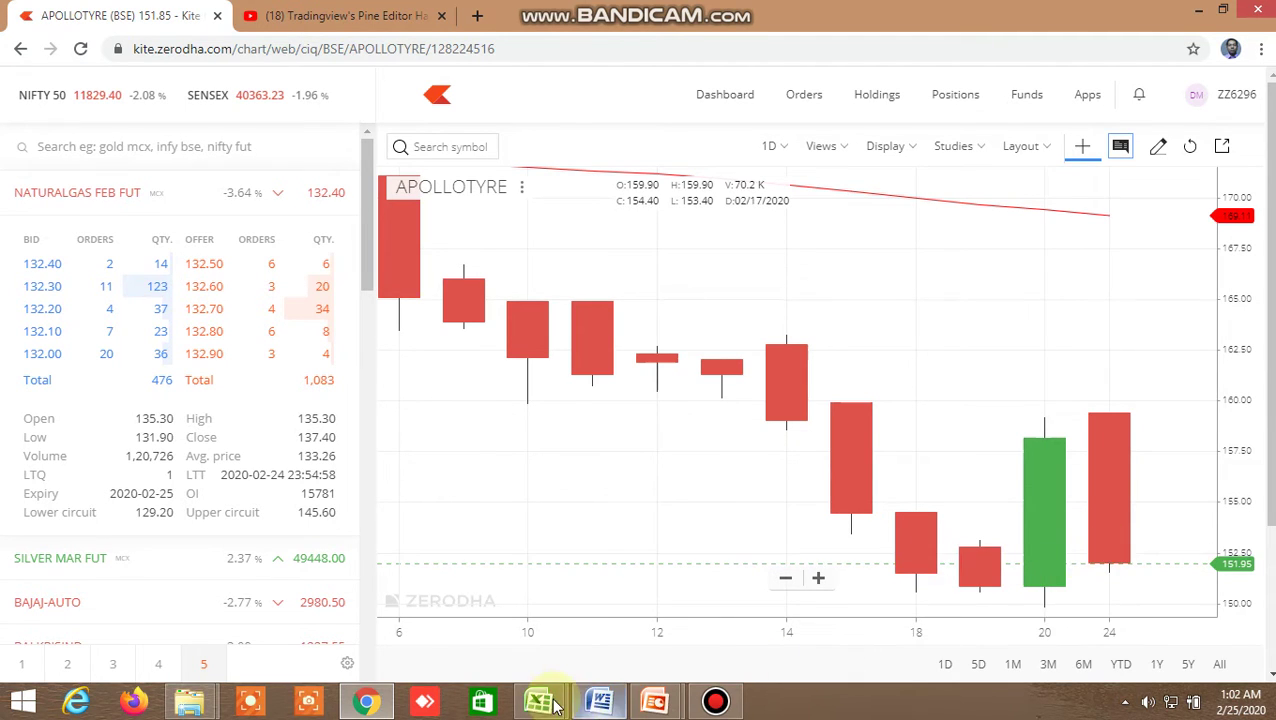
{"action": "mouse_move", "coordinate": [538, 700]}
{"action": "left_click", "coordinate": [463, 617]}
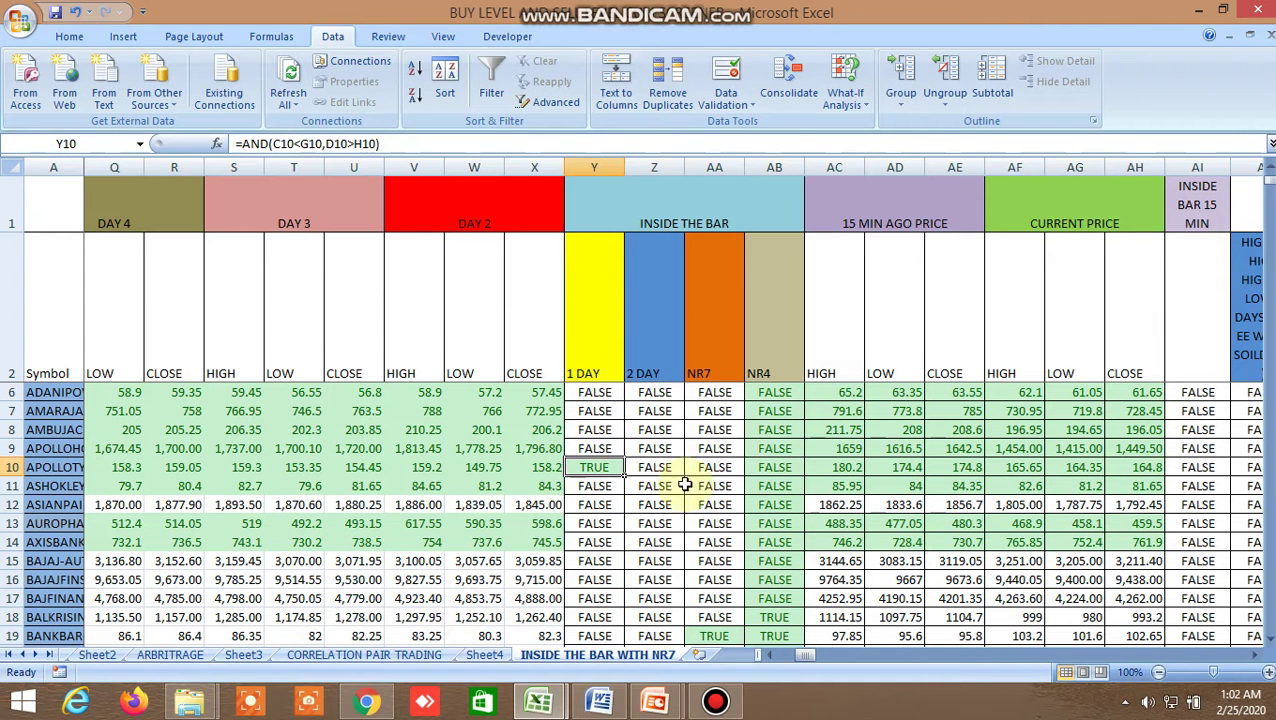
- Inspect the NR7 formulas in rows 19 and 33 (CESC), and the 1 DAY formula in row 47, of the INSIDE THE BAR section
{"action": "scroll", "coordinate": [690, 541], "scroll_direction": "down", "scroll_amount": 2}
{"action": "left_click", "coordinate": [718, 524]}
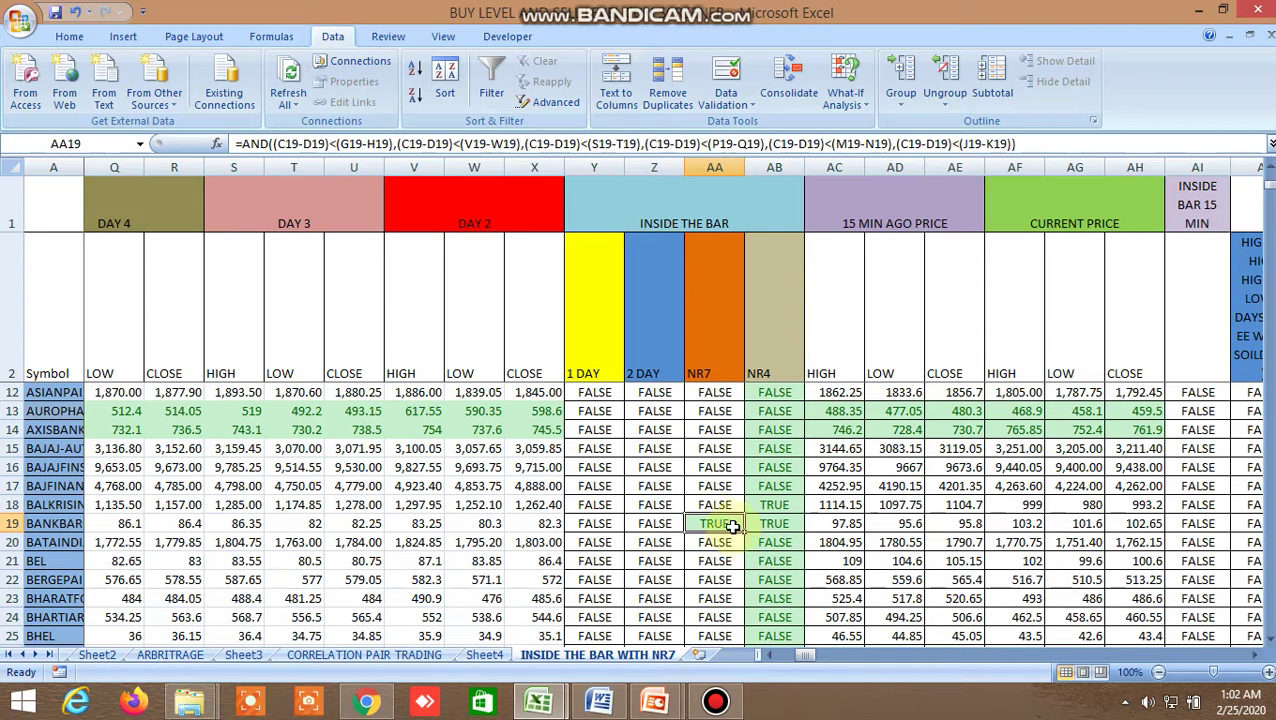
{"action": "scroll", "coordinate": [700, 542], "scroll_direction": "down", "scroll_amount": 4}
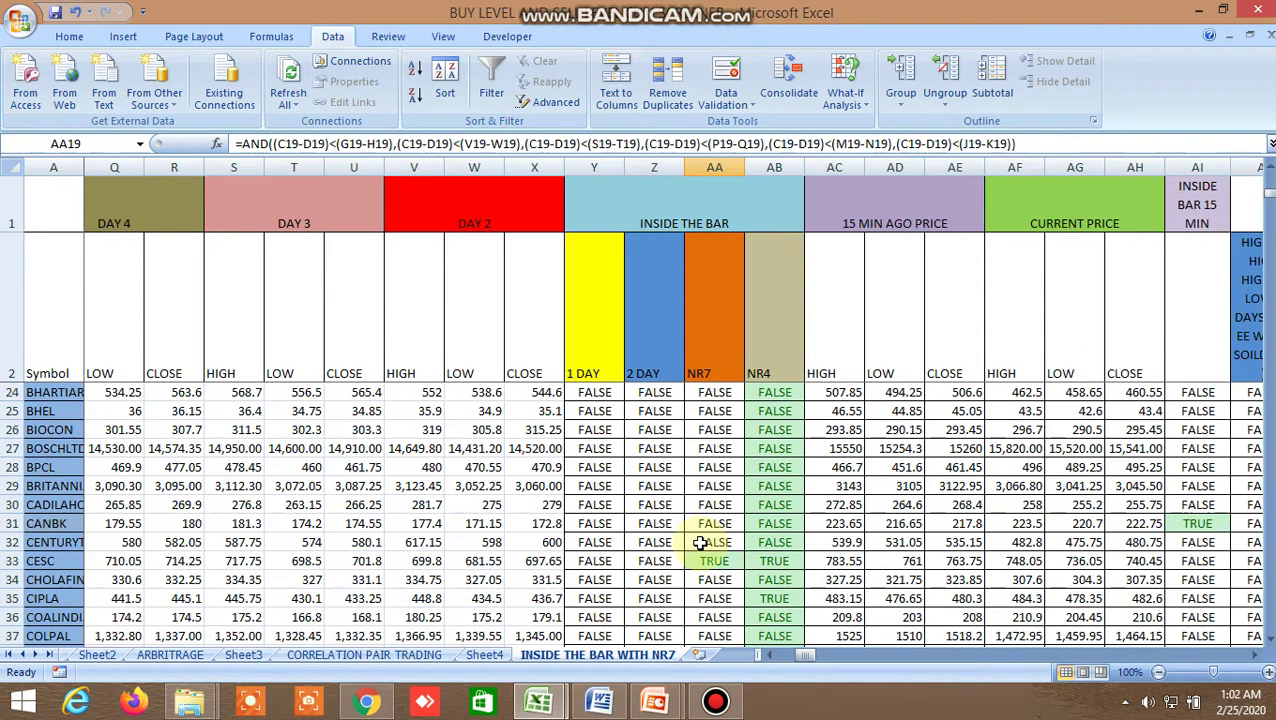
{"action": "left_click", "coordinate": [714, 560]}
{"action": "scroll", "coordinate": [705, 570], "scroll_direction": "down", "scroll_amount": 5}
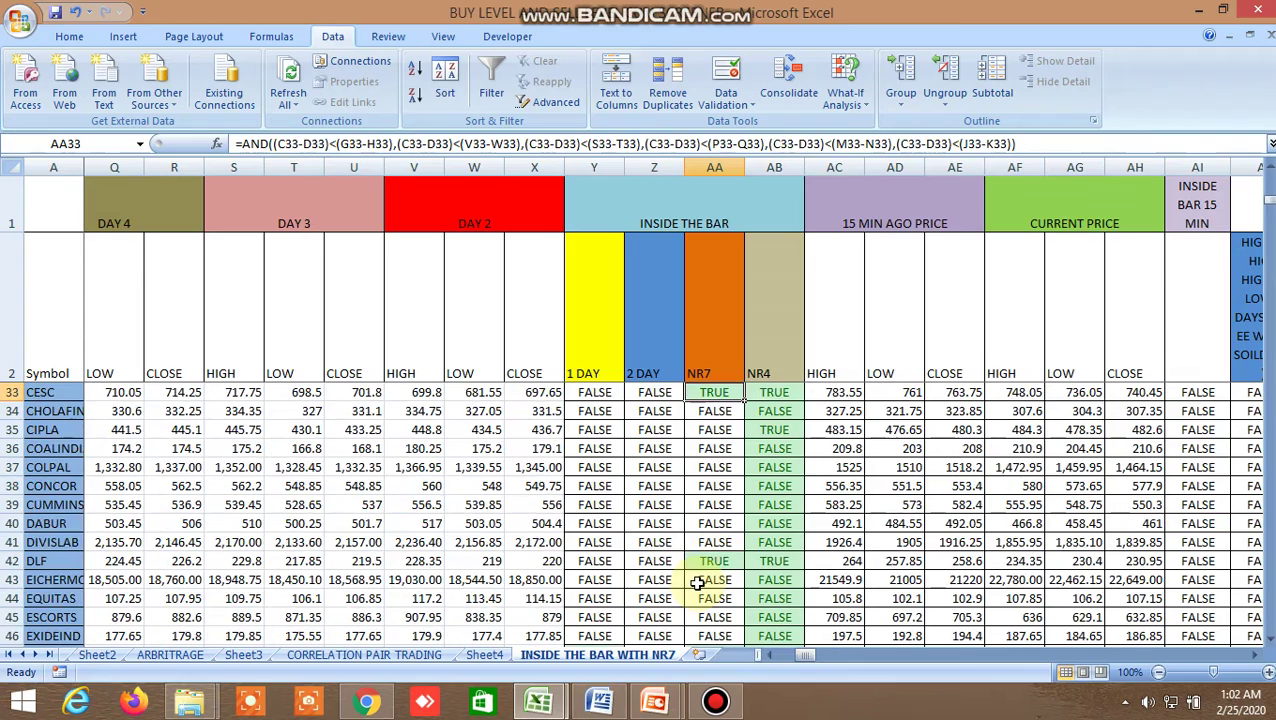
{"action": "left_click", "coordinate": [609, 545]}
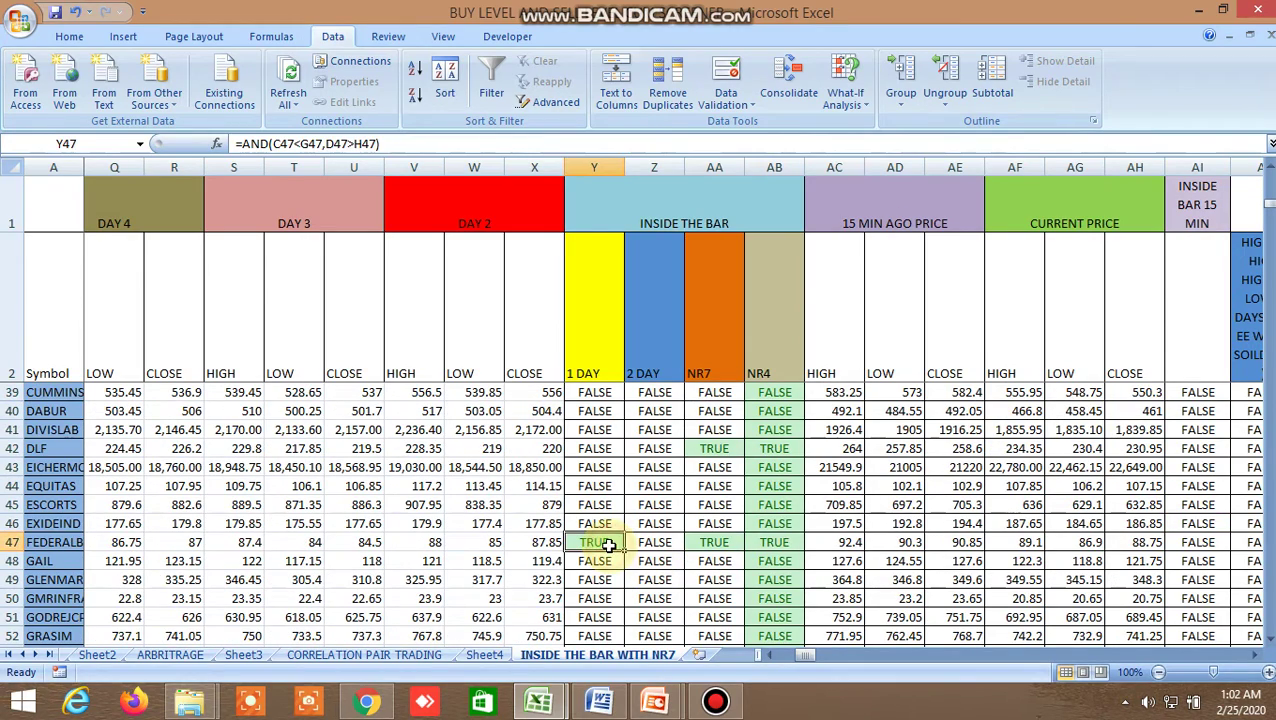
- Find the IBULHSGFIN row of the inside-bar sheet and inspect its 1 DAY formula
{"action": "scroll", "coordinate": [700, 570], "scroll_direction": "down", "scroll_amount": 4}
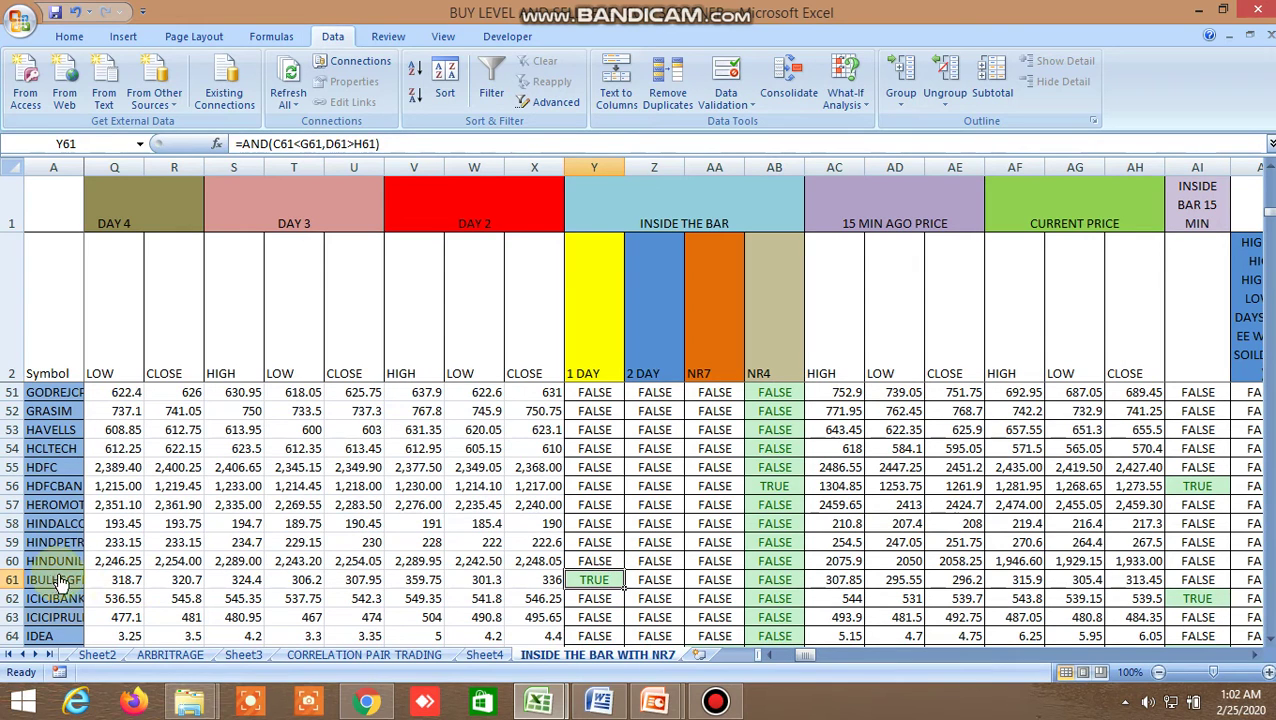
{"action": "left_click", "coordinate": [708, 582]}
{"action": "left_click", "coordinate": [609, 581]}
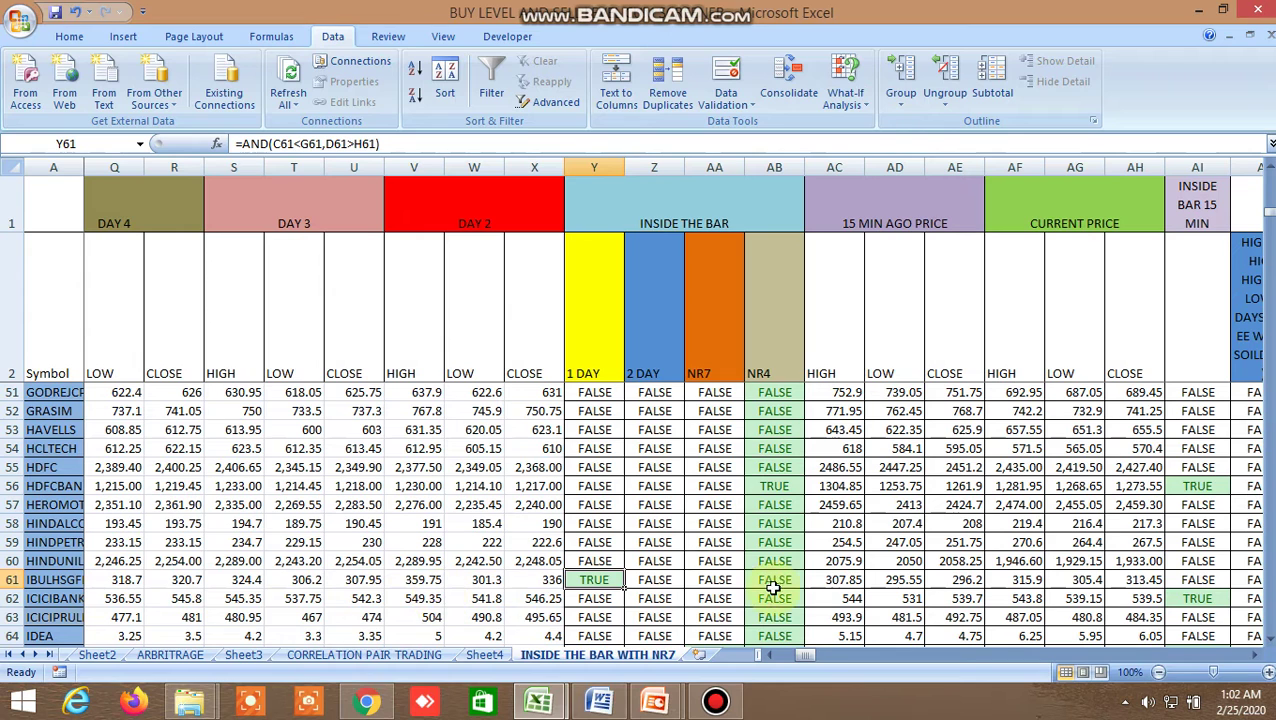
- Switch to the Zerodha Kite chart in Chrome and open the NSE chart of IBULHSGFIN
{"action": "left_click", "coordinate": [366, 703]}
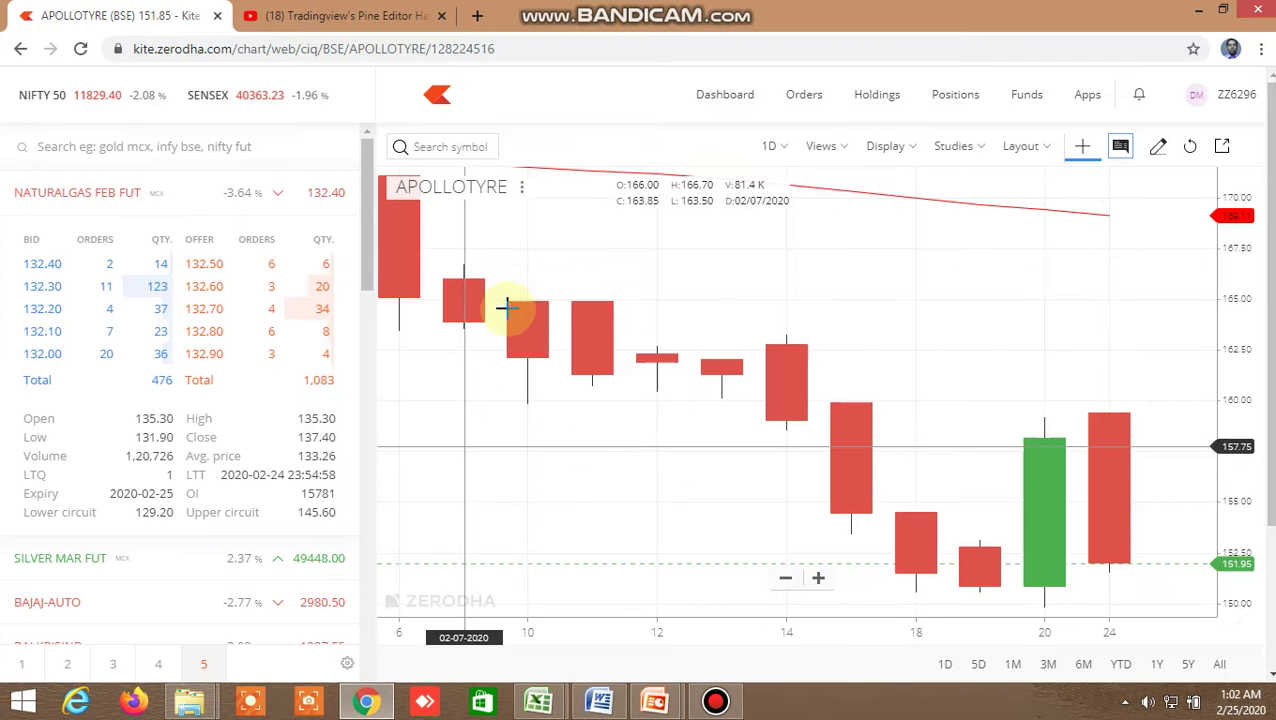
{"action": "left_click", "coordinate": [439, 146]}
{"action": "type", "text": "ibul"}
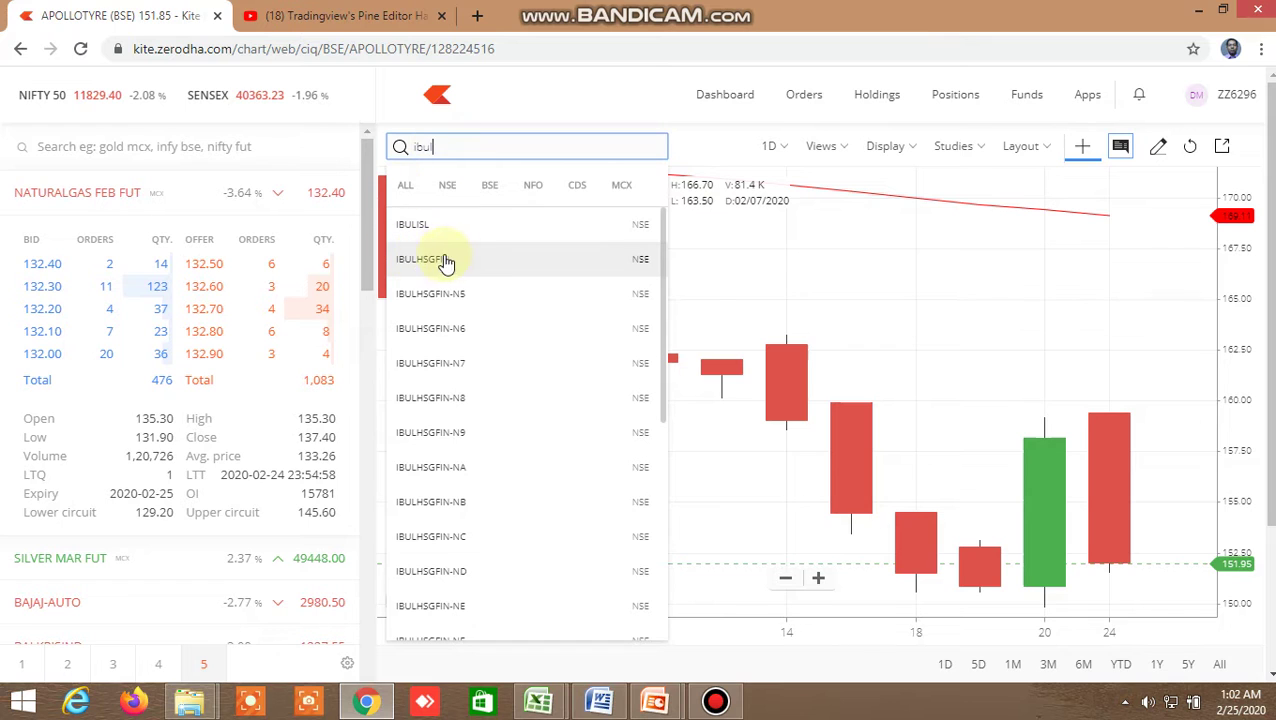
{"action": "left_click", "coordinate": [462, 270]}
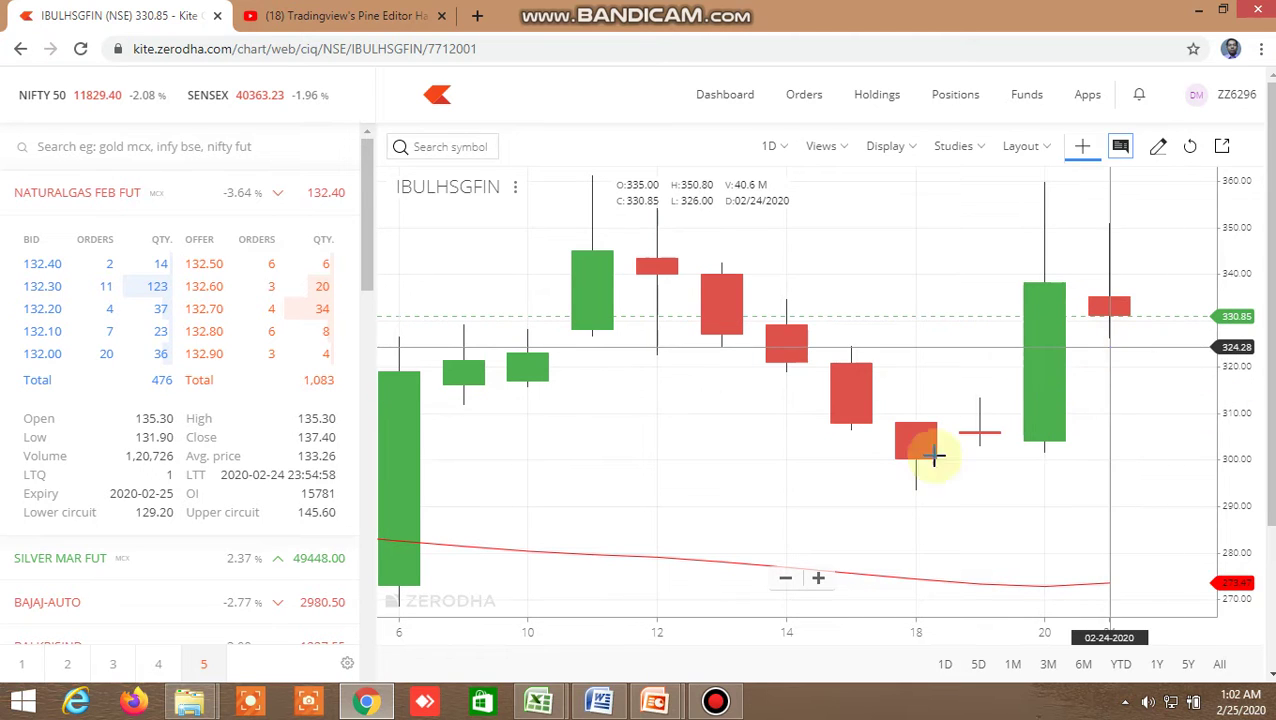
- Switch back to the Excel screener workbook and inspect the 1 DAY formula in the INDUSINDBK row
{"action": "mouse_move", "coordinate": [541, 697]}
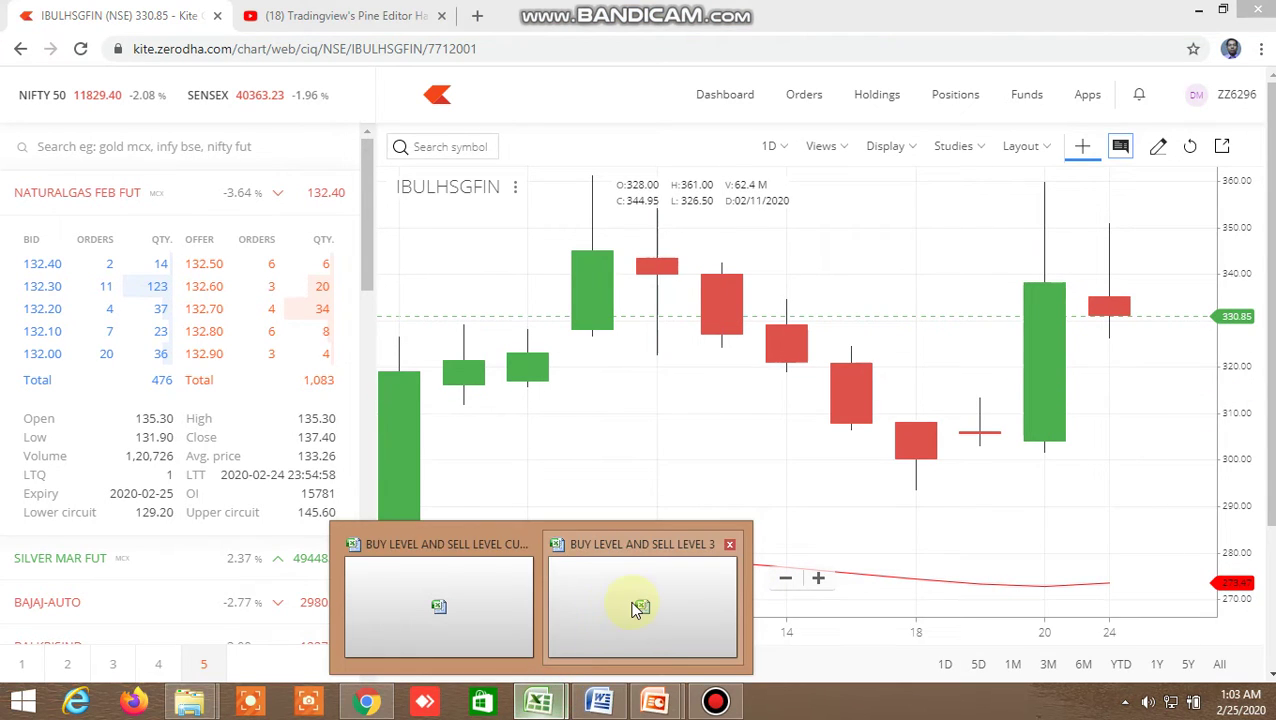
{"action": "left_click", "coordinate": [478, 592]}
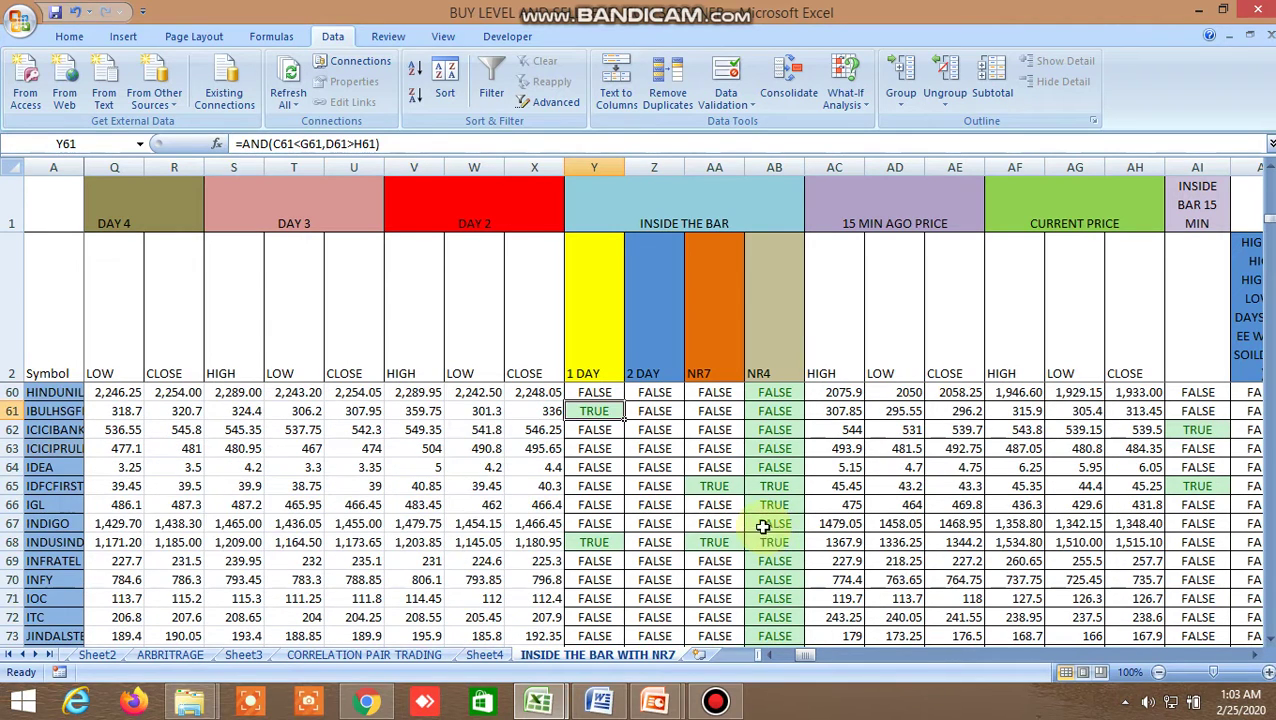
{"action": "left_click", "coordinate": [614, 542]}
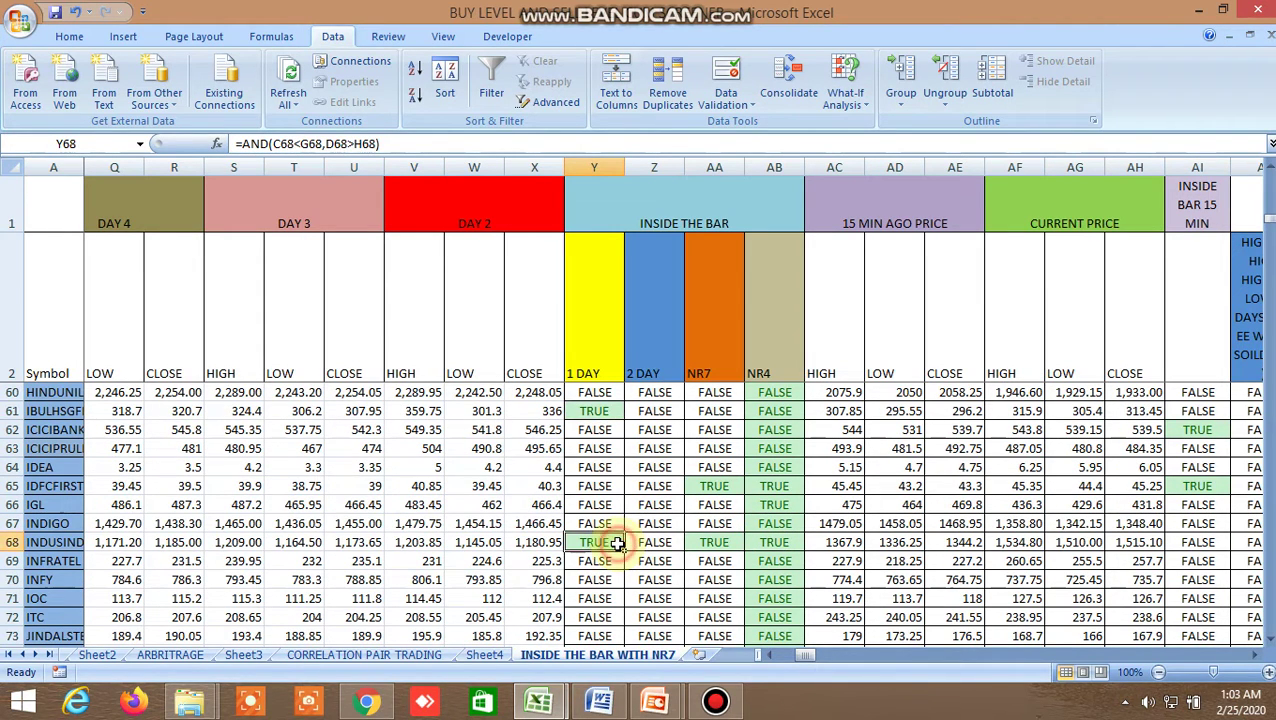
- Switch to Kite in Chrome, search for "indusind" and open the NSE chart of INDUSINDBK
{"action": "left_click", "coordinate": [366, 701]}
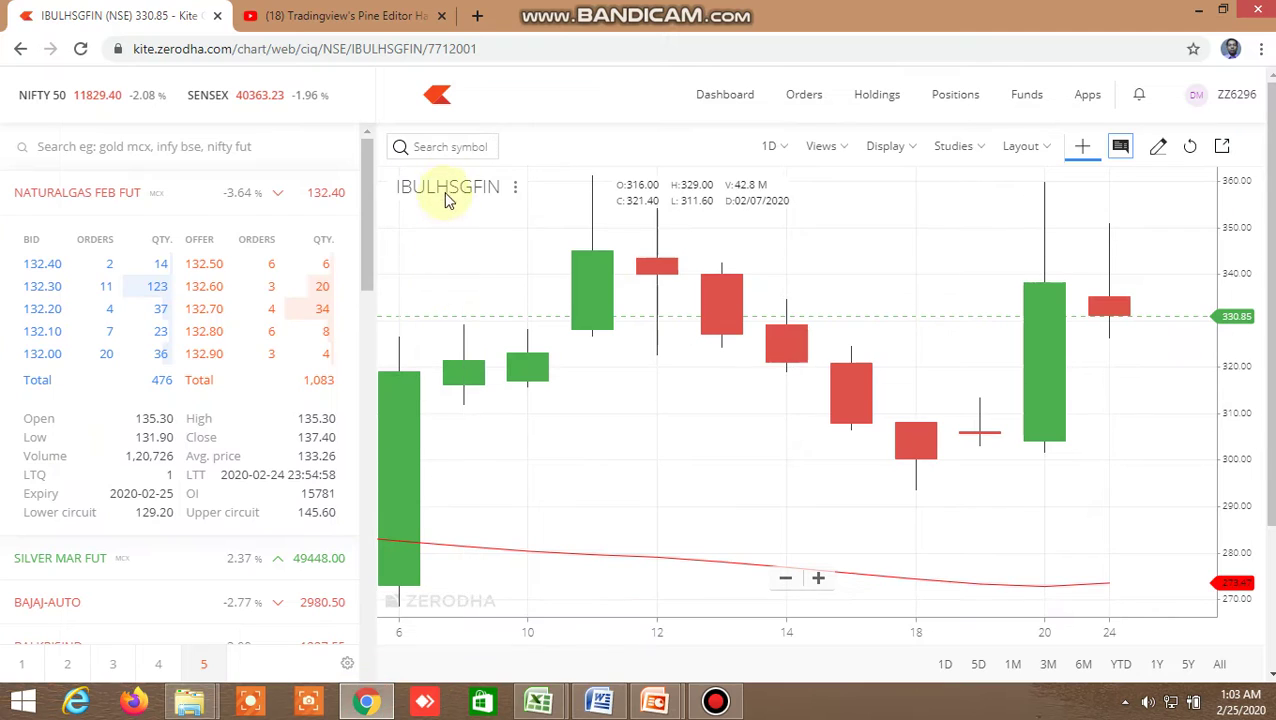
{"action": "left_click", "coordinate": [452, 151]}
{"action": "type", "text": "in"}
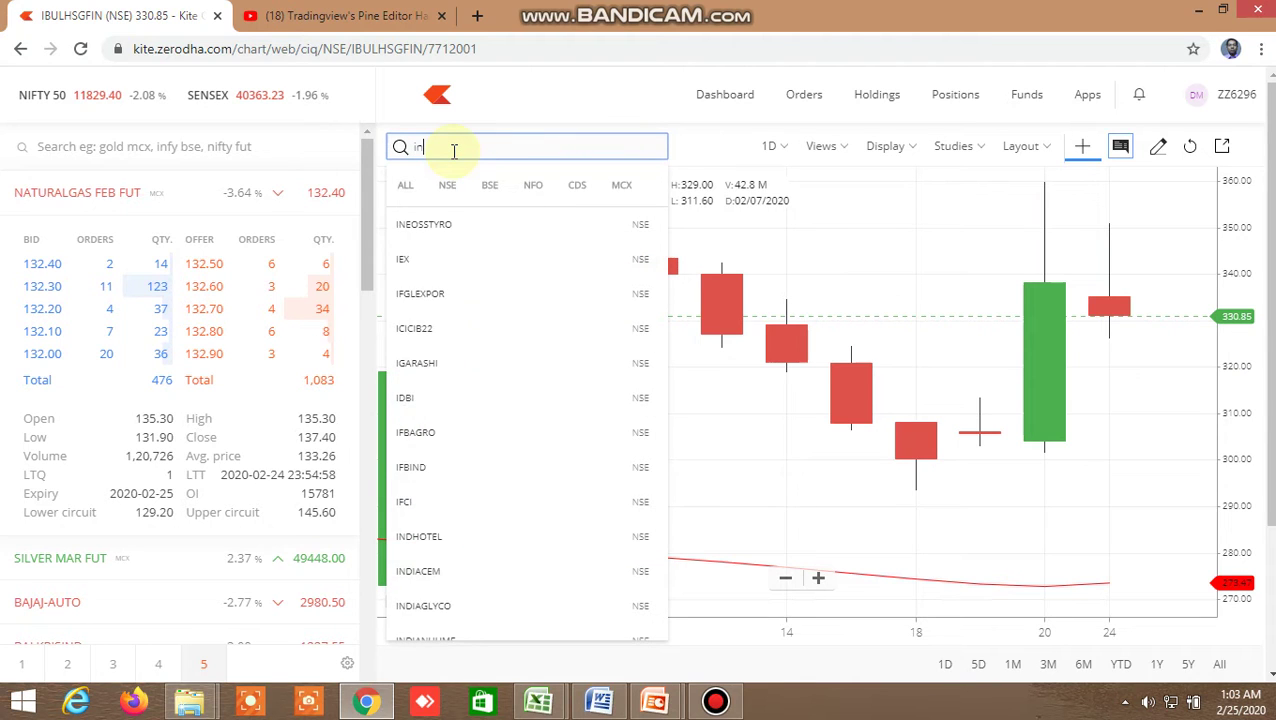
{"action": "type", "text": "dusin"}
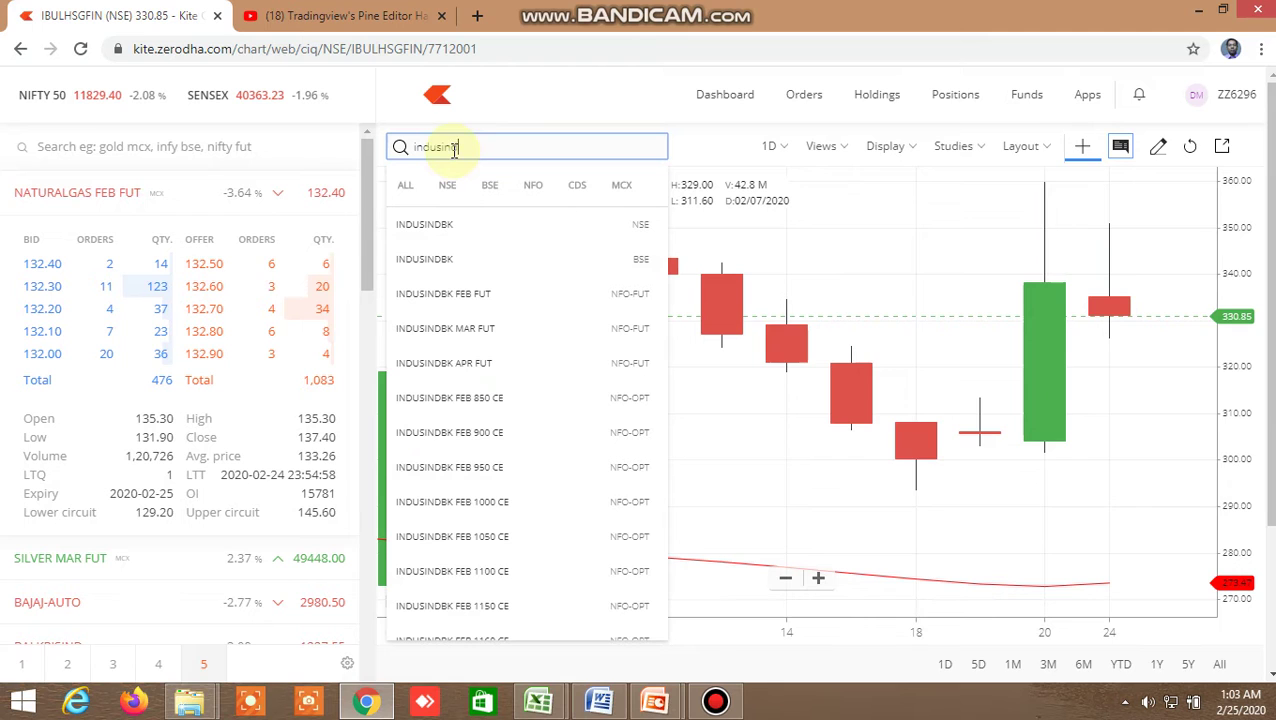
{"action": "type", "text": "d"}
{"action": "left_click", "coordinate": [450, 224]}
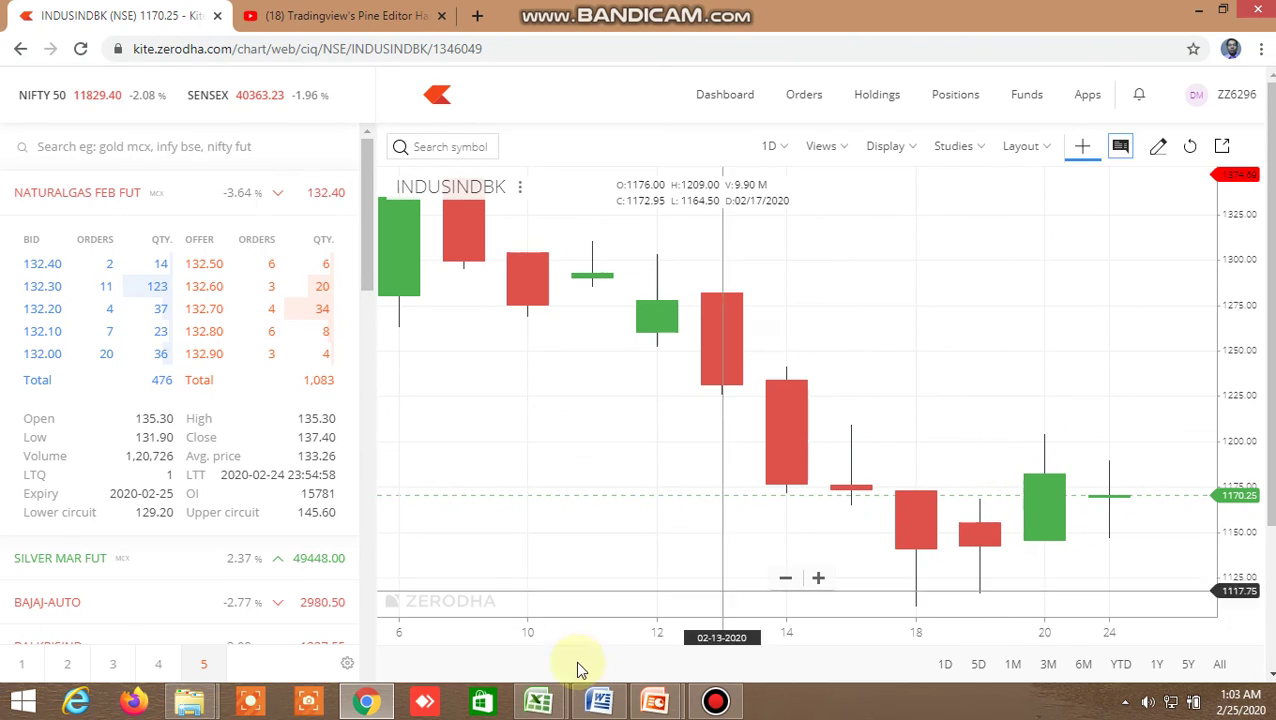
- Switch back to the Excel screener workbook and look through the 1 DAY column down to the MINDTREE row
{"action": "mouse_move", "coordinate": [525, 700]}
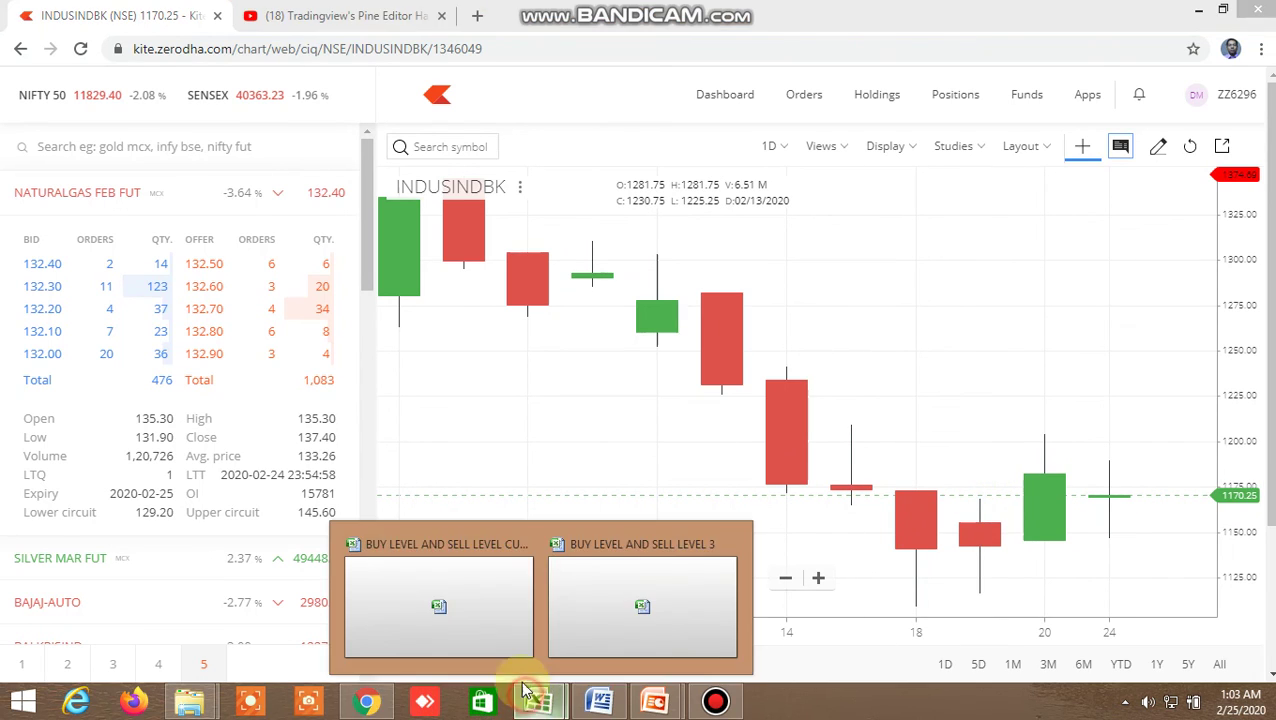
{"action": "left_click", "coordinate": [478, 644]}
{"action": "scroll", "coordinate": [633, 558], "scroll_direction": "down", "scroll_amount": 12}
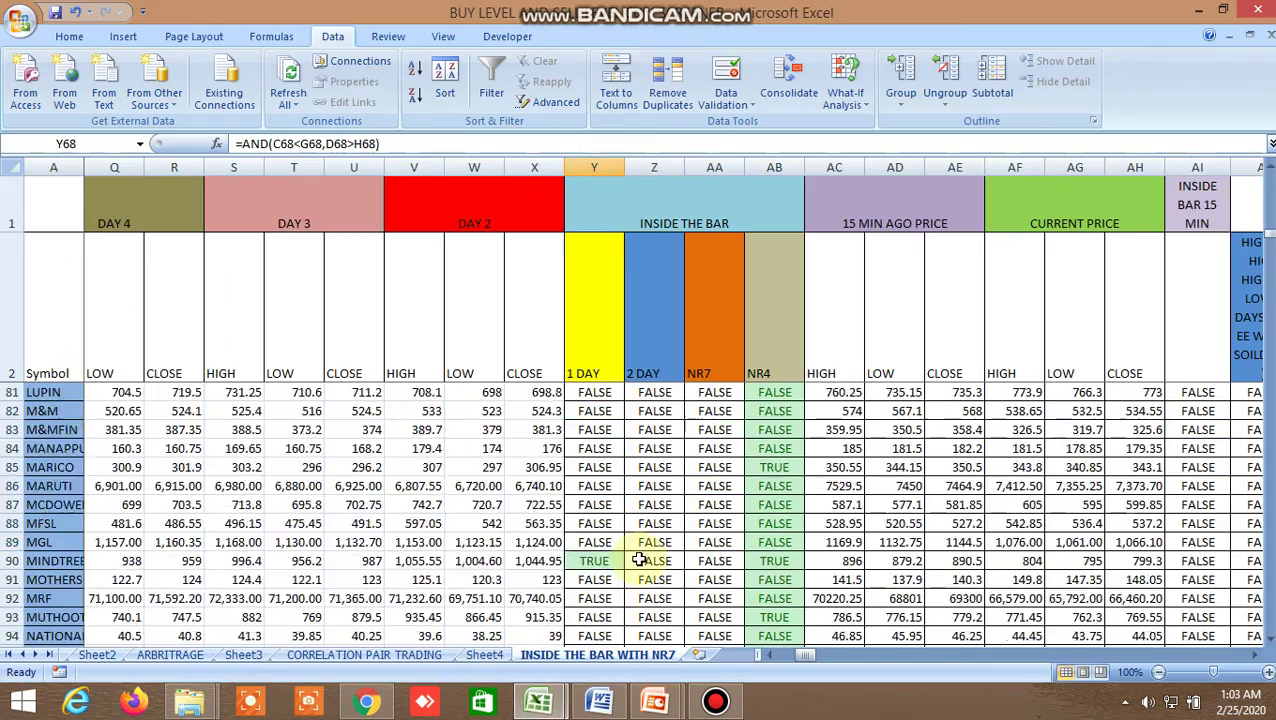